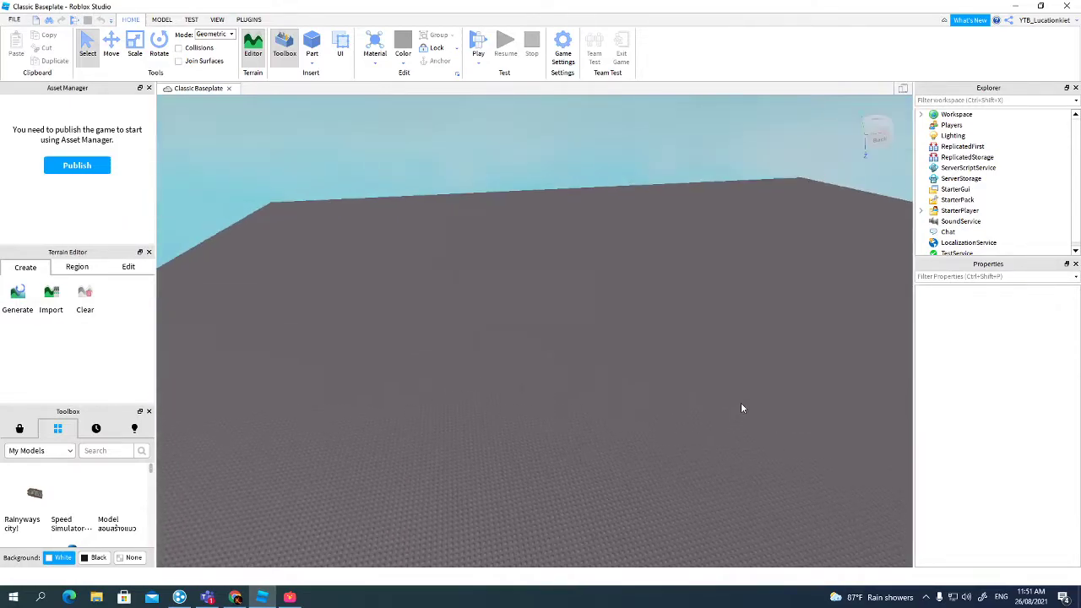
- Delete the Baseplate from the Workspace
{"action": "left_click", "coordinate": [921, 114]}
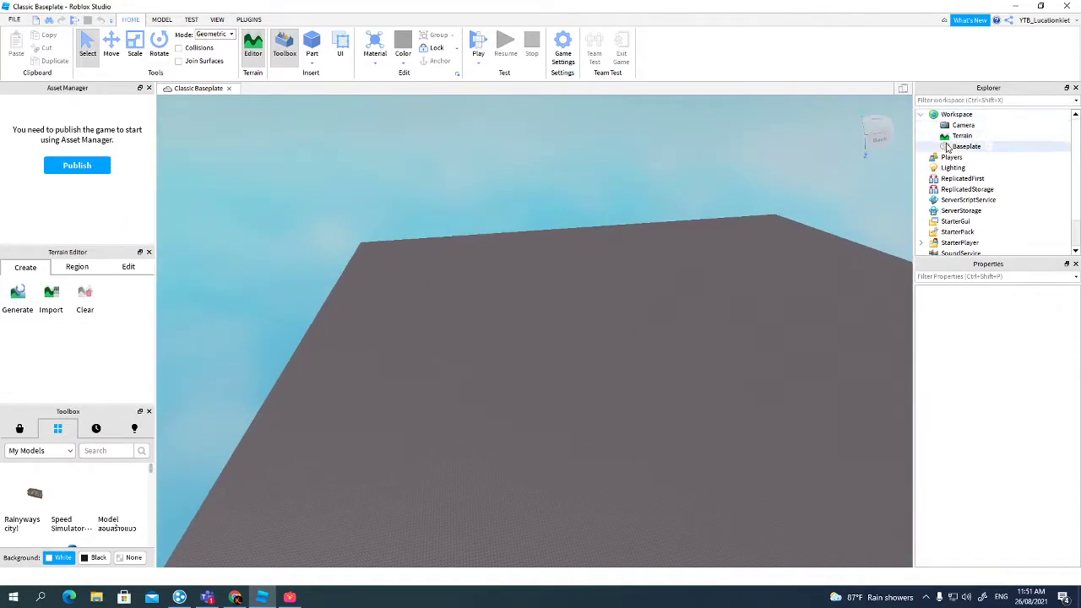
{"action": "left_click", "coordinate": [948, 147]}
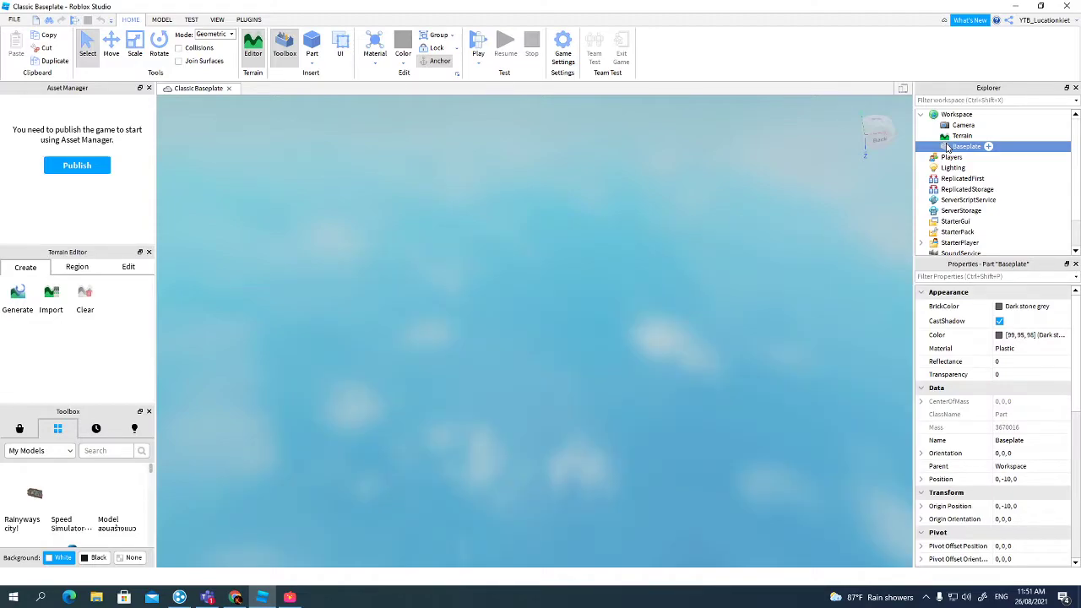
{"action": "key", "text": "Delete"}
{"action": "right_click_drag", "start_coordinate": [755, 225], "coordinate": [756, 225]}
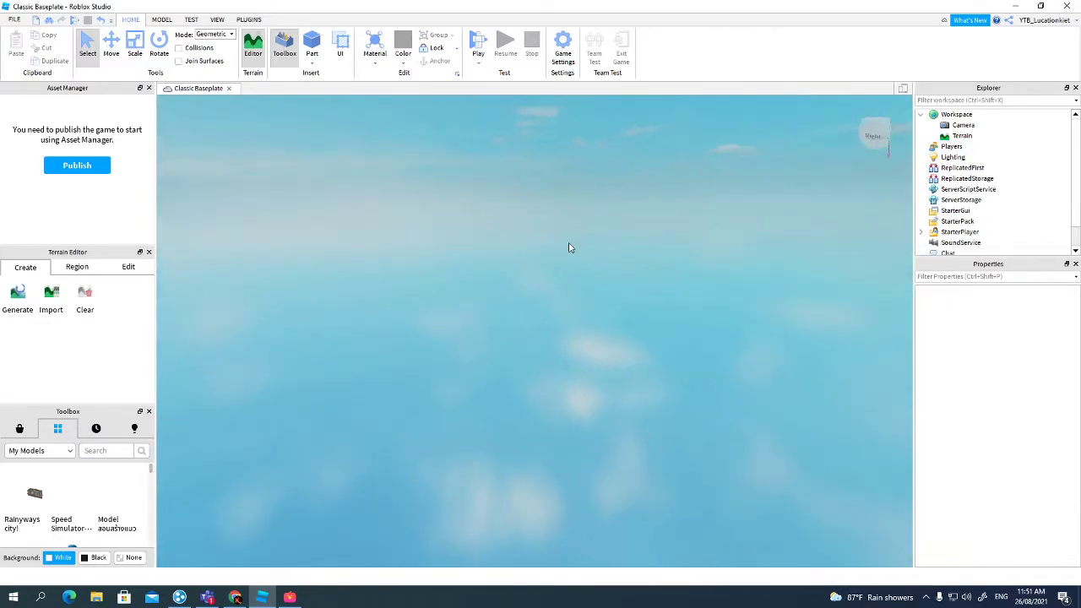
- Insert a new block part into the empty world and anchor it
{"action": "left_click", "coordinate": [319, 47]}
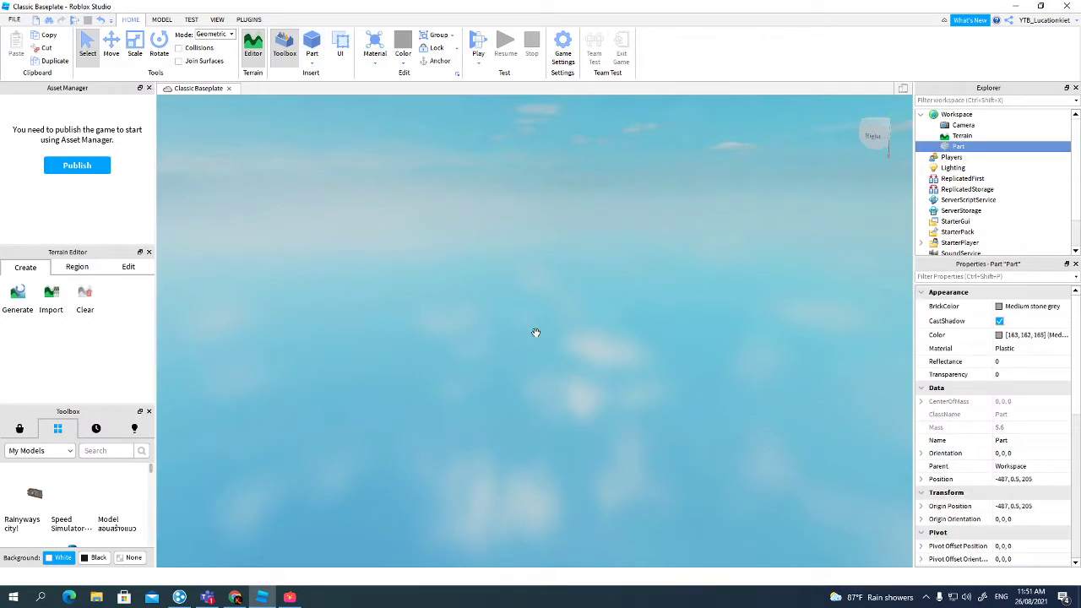
{"action": "scroll", "coordinate": [535, 337], "scroll_direction": "up", "scroll_amount": 5}
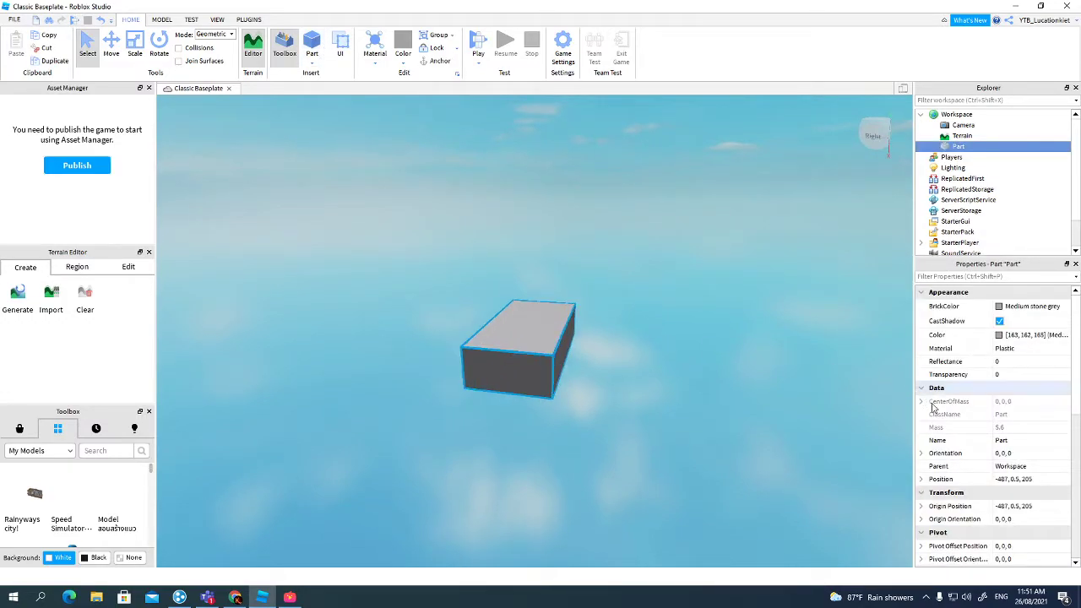
{"action": "scroll", "coordinate": [1021, 409], "scroll_direction": "down", "scroll_amount": 5}
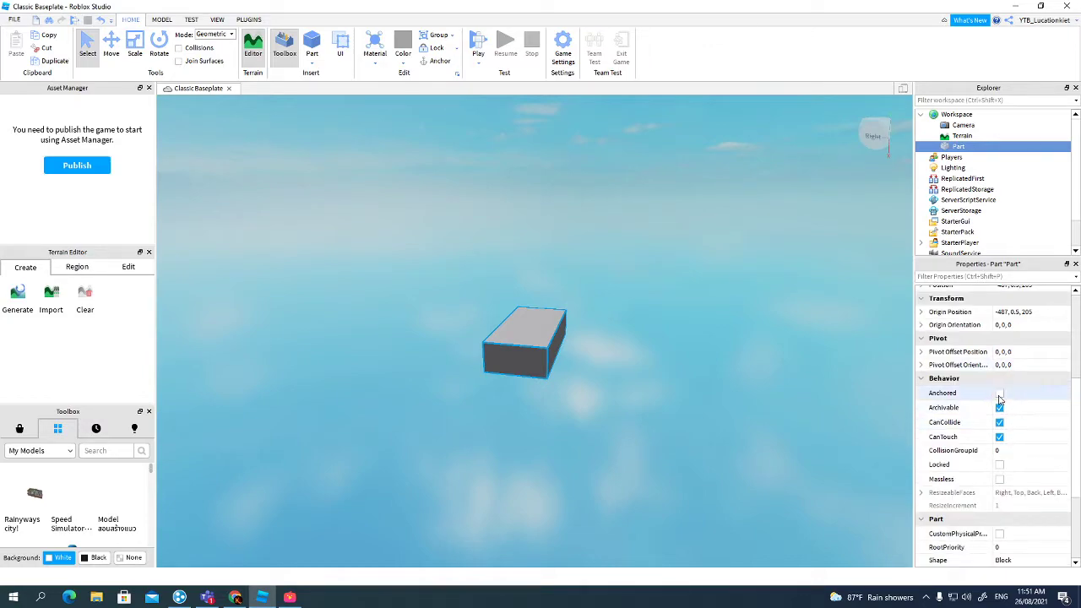
{"action": "left_click", "coordinate": [999, 393]}
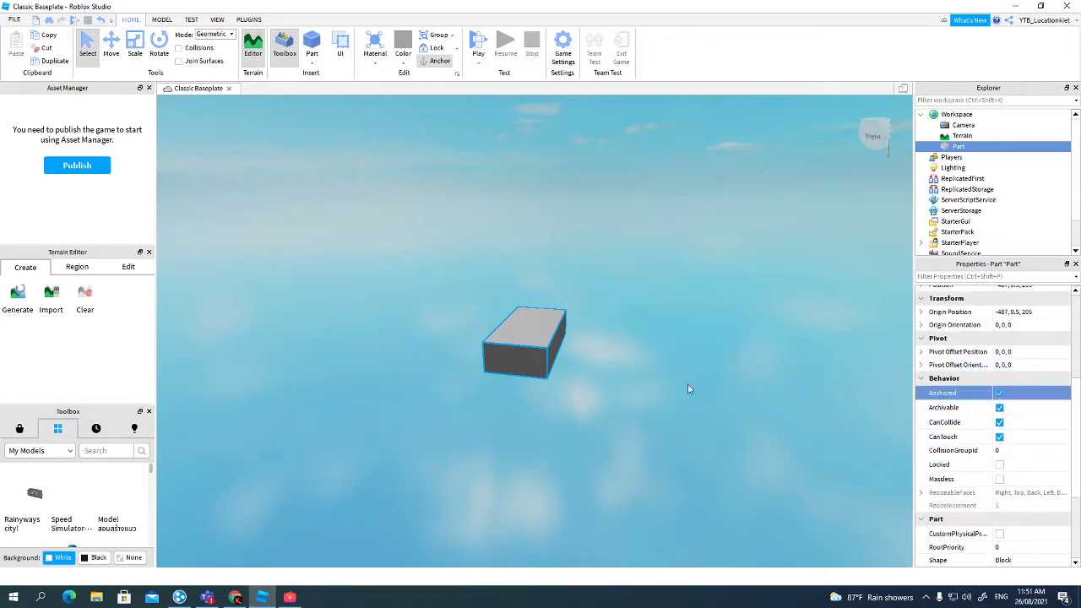
- Stretch the anchored part lengthwise into a long, narrow strip with the Scale tool
{"action": "left_click", "coordinate": [135, 47]}
{"action": "left_click_drag", "start_coordinate": [582, 340], "coordinate": [574, 336]}
{"action": "right_click_drag", "start_coordinate": [573, 336], "coordinate": [590, 336]}
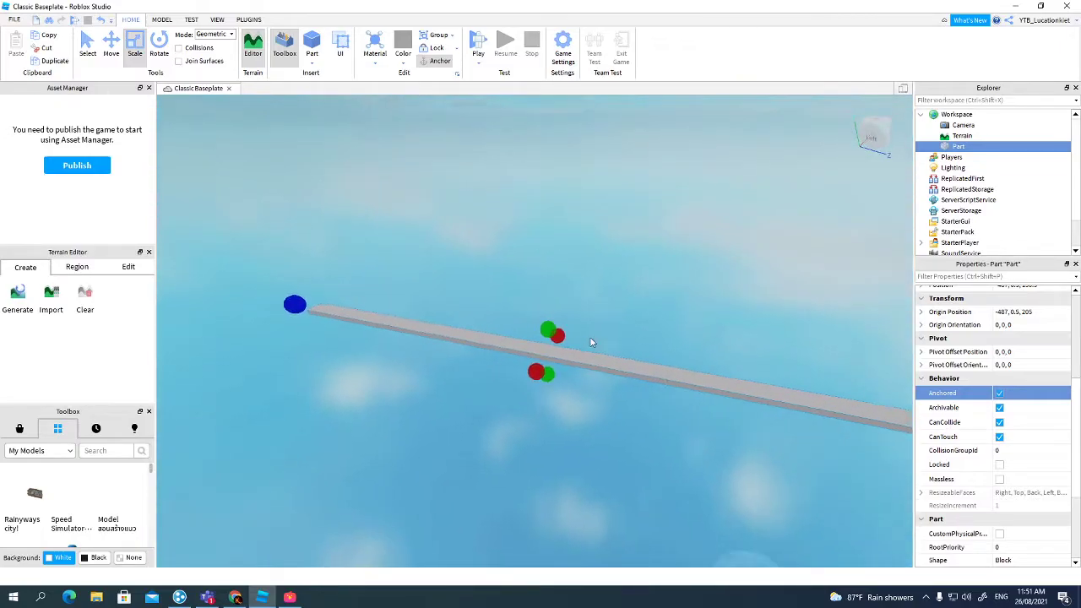
- Scale the strip outward across its width and along its length into a large, flat platform
{"action": "left_click_drag", "start_coordinate": [579, 378], "coordinate": [577, 379]}
{"action": "right_click_drag", "start_coordinate": [574, 379], "coordinate": [545, 391]}
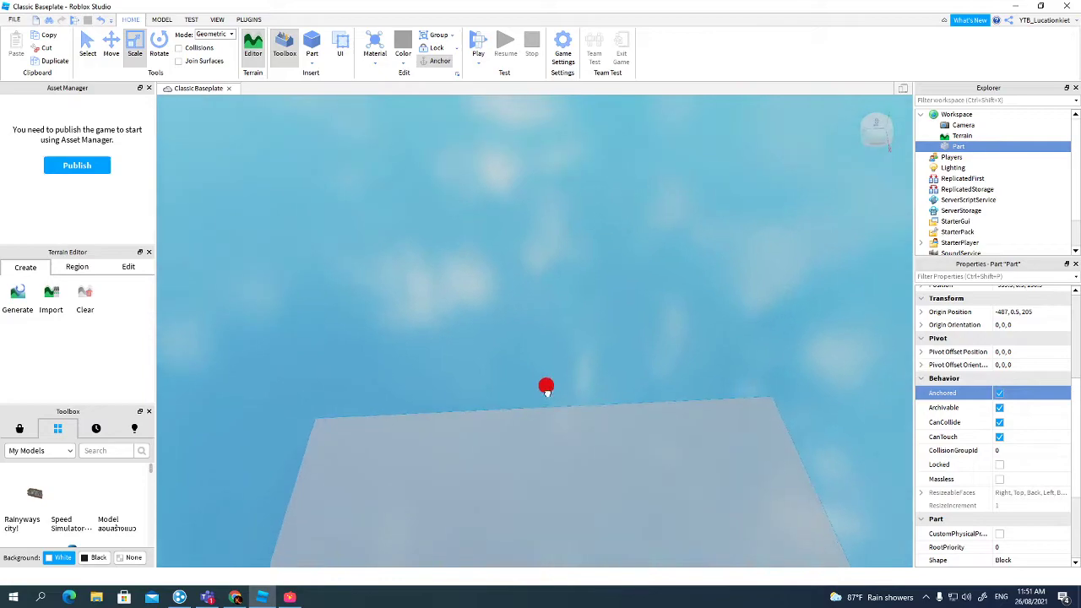
{"action": "left_click_drag", "start_coordinate": [545, 389], "coordinate": [546, 344]}
{"action": "right_click_drag", "start_coordinate": [547, 344], "coordinate": [547, 344]}
{"action": "key", "text": "a"}
{"action": "right_click_drag", "start_coordinate": [501, 161], "coordinate": [501, 161]}
{"action": "left_click_drag", "start_coordinate": [597, 472], "coordinate": [604, 481]}
{"action": "key", "text": "w"}
{"action": "right_click_drag", "start_coordinate": [608, 340], "coordinate": [608, 342]}
{"action": "scroll", "coordinate": [607, 342], "scroll_direction": "up", "scroll_amount": 3}
{"action": "key", "text": "w"}
{"action": "scroll", "coordinate": [996, 397], "scroll_direction": "up", "scroll_amount": 1}
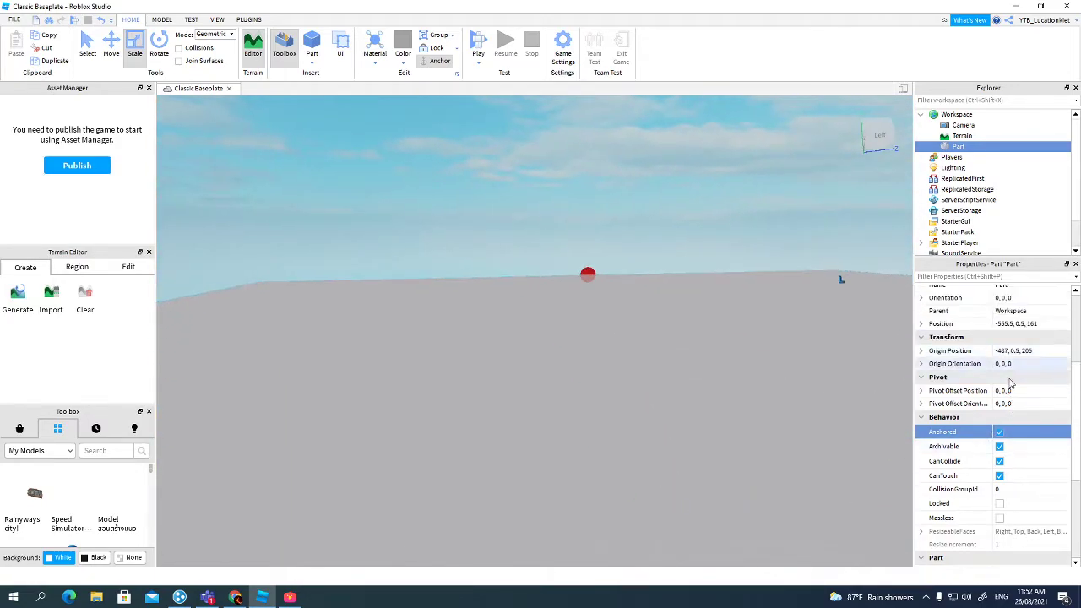
- Color the platform bright yellow (New Yeller) and set its material to Sand
{"action": "scroll", "coordinate": [993, 370], "scroll_direction": "up", "scroll_amount": 5}
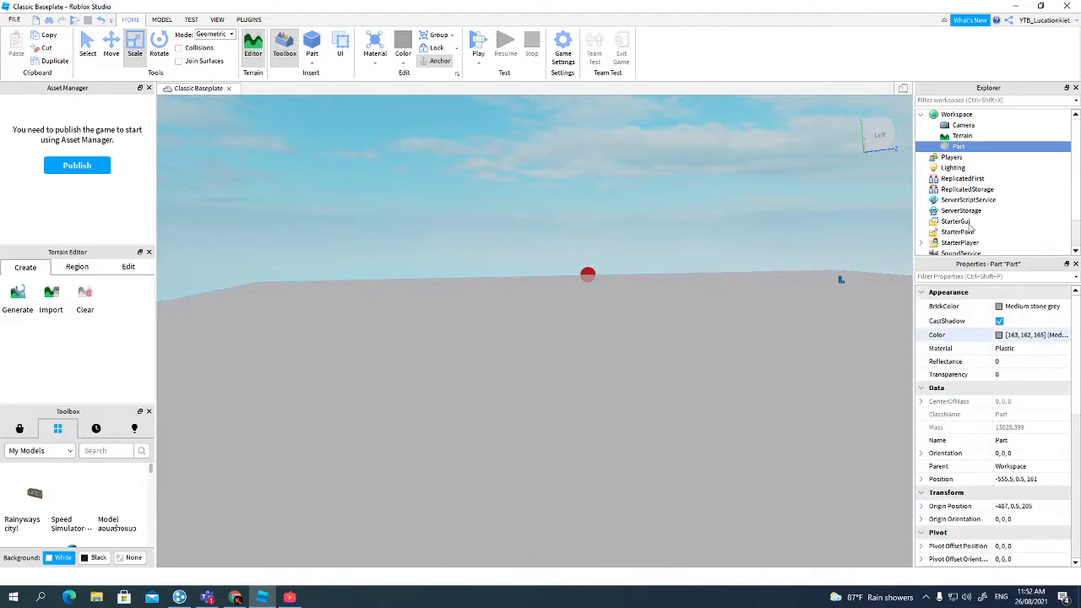
{"action": "left_click", "coordinate": [938, 116]}
{"action": "left_click", "coordinate": [952, 148]}
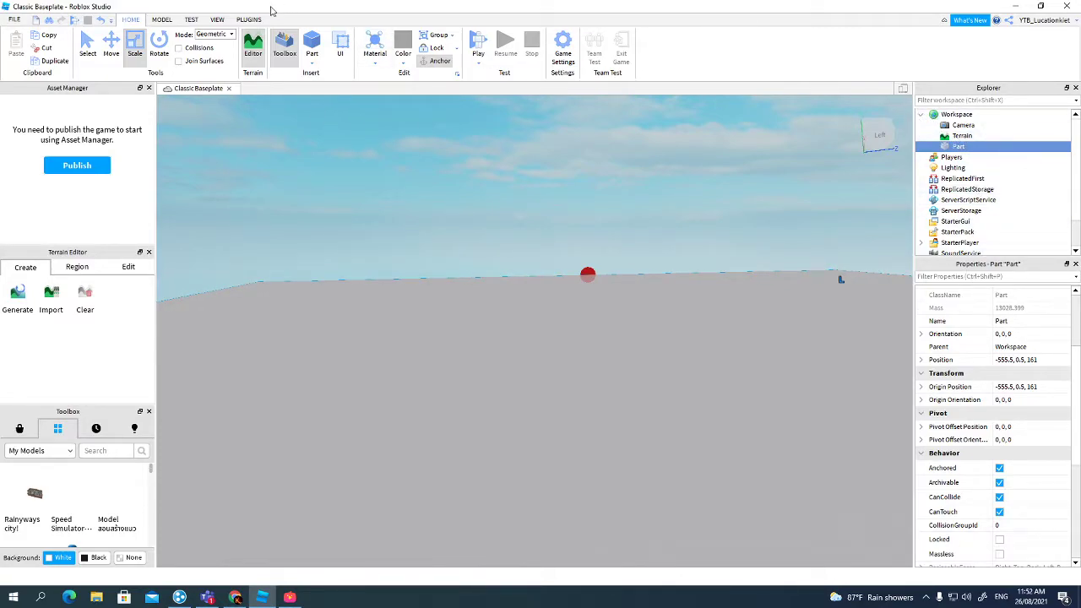
{"action": "left_click", "coordinate": [401, 57]}
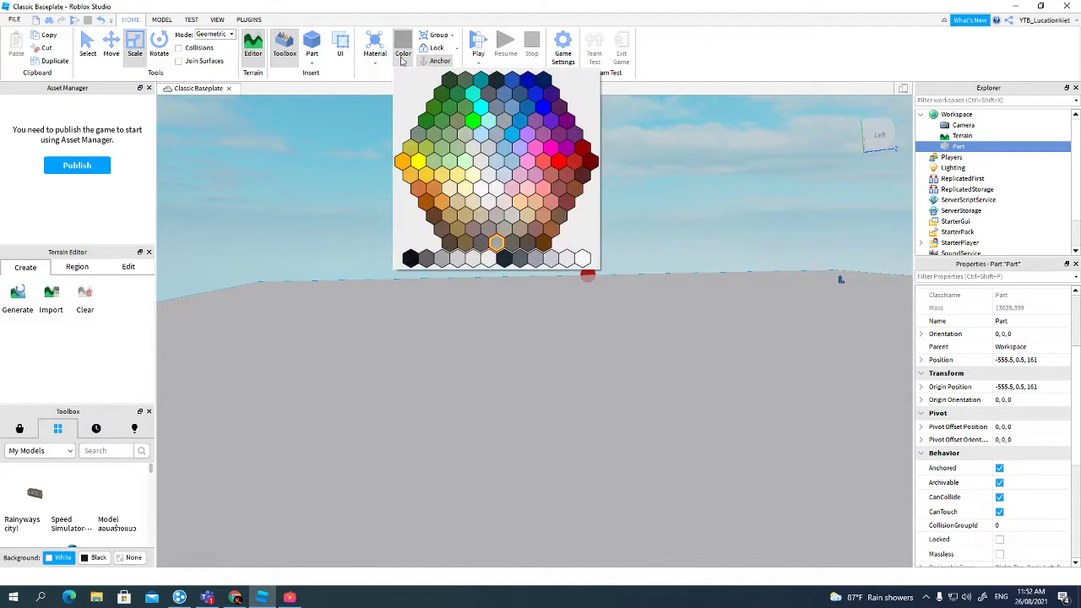
{"action": "left_click", "coordinate": [417, 163]}
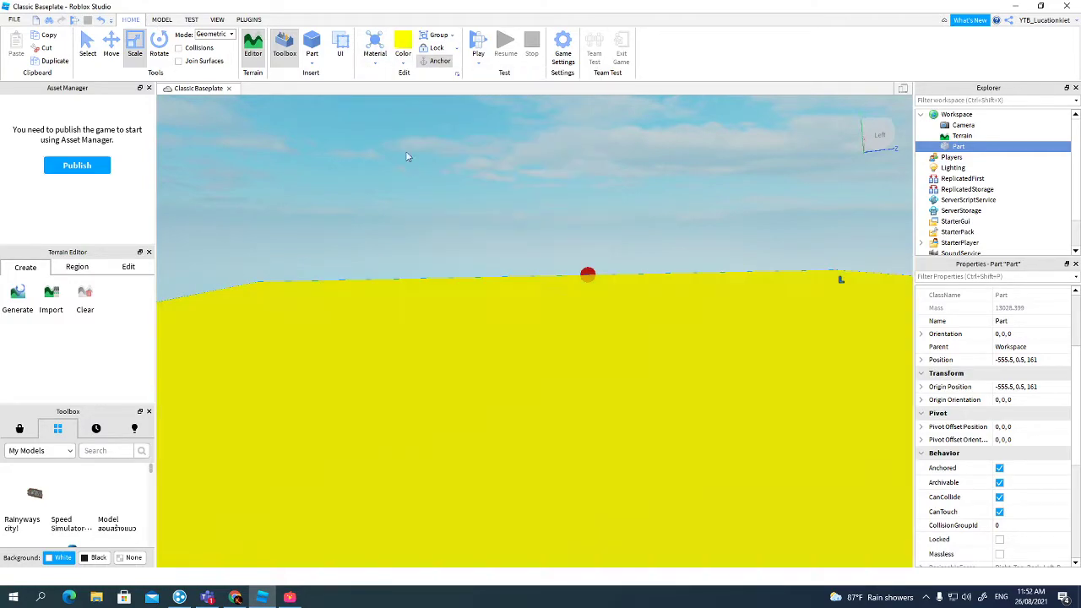
{"action": "left_click", "coordinate": [378, 58]}
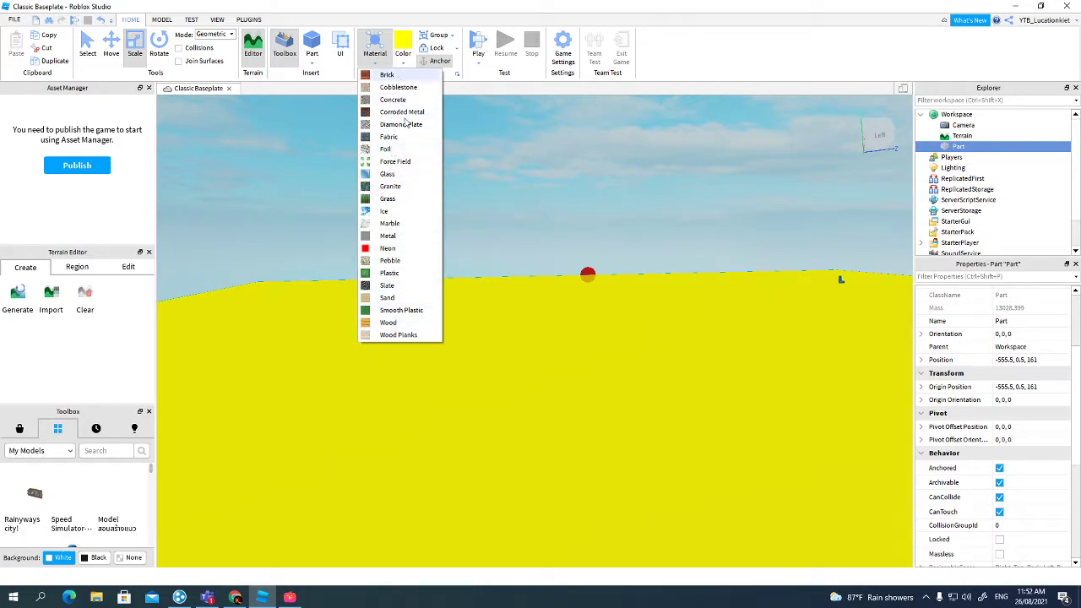
{"action": "left_click", "coordinate": [400, 299]}
- Thicken the yellow platform downward with the Scale tool and deselect it
{"action": "right_click_drag", "start_coordinate": [563, 257], "coordinate": [569, 265]}
{"action": "left_click_drag", "start_coordinate": [579, 300], "coordinate": [580, 308]}
{"action": "right_click_drag", "start_coordinate": [595, 243], "coordinate": [593, 236]}
{"action": "left_click", "coordinate": [596, 242]}
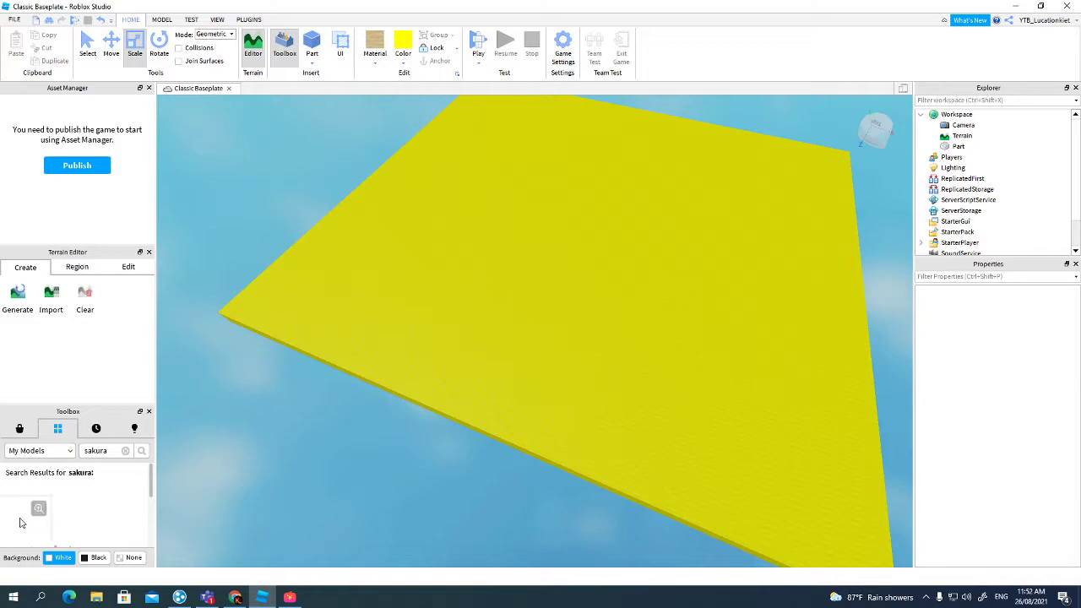
- Insert the Stats + Combat model from the "sakura" search results into the Workspace and select the platform part again
{"action": "scroll", "coordinate": [39, 502], "scroll_direction": "up", "scroll_amount": 2}
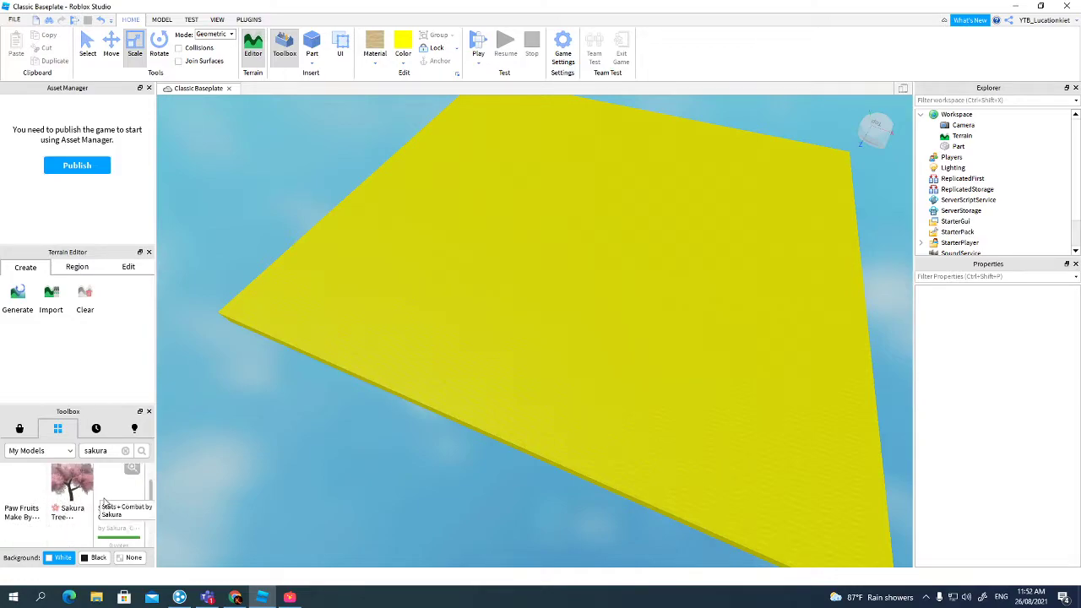
{"action": "left_click", "coordinate": [104, 504]}
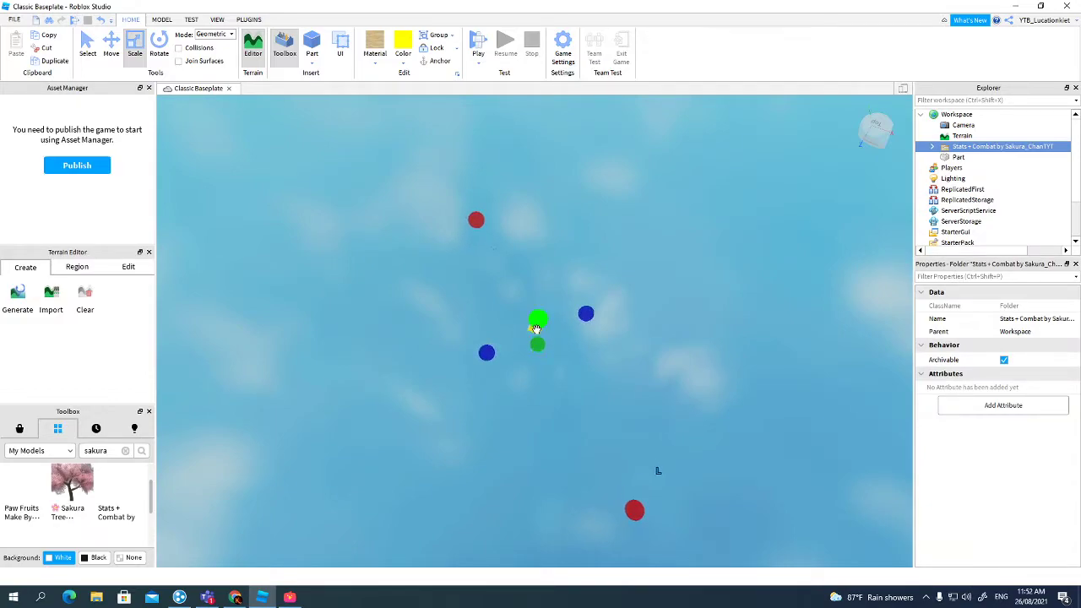
{"action": "right_click_drag", "start_coordinate": [537, 321], "coordinate": [530, 338]}
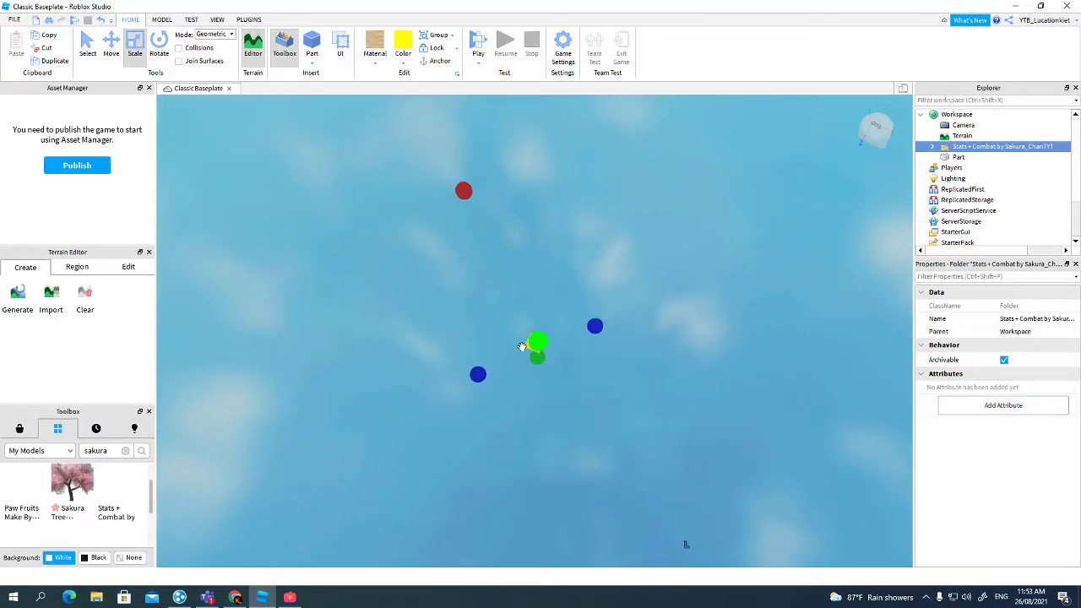
{"action": "left_click", "coordinate": [959, 157]}
{"action": "key", "text": "f"}
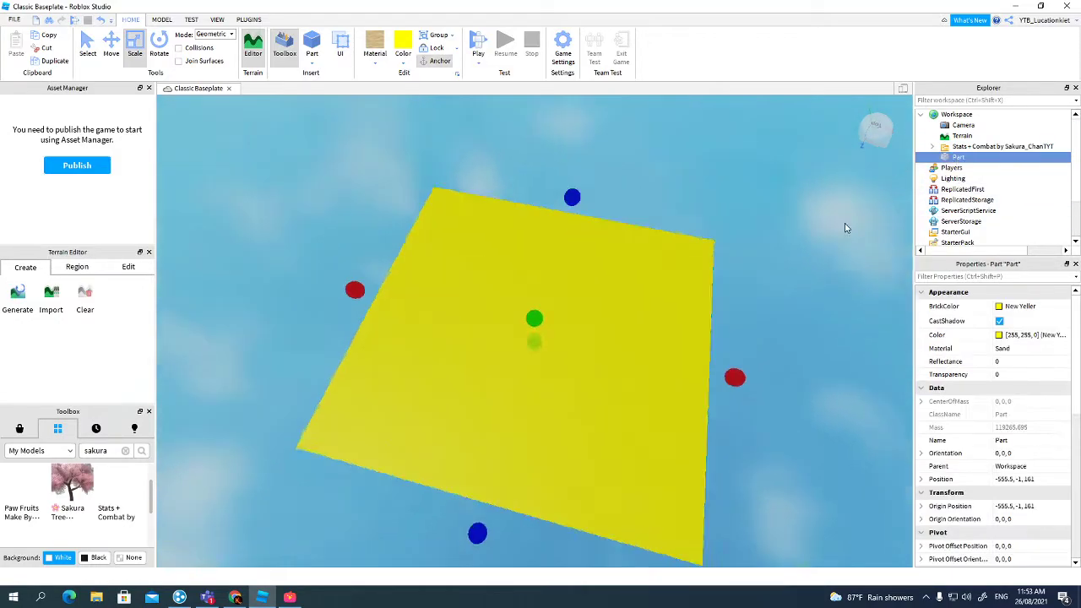
- Move the Stats + Combat model's ReplicatedStorage contents directly into the ReplicatedStorage service and delete the emptied folder
{"action": "left_click", "coordinate": [933, 147]}
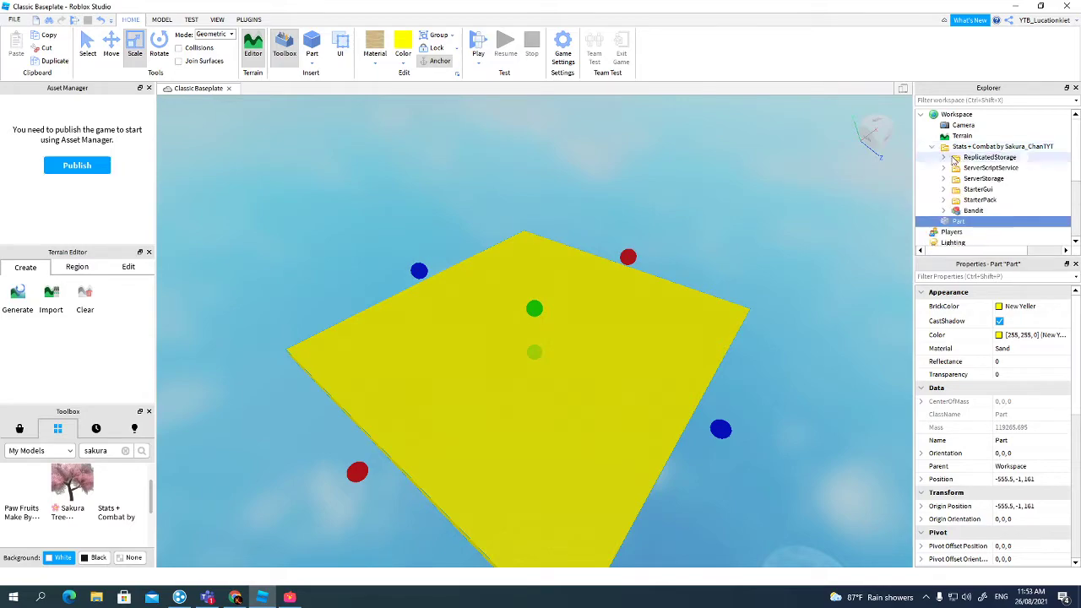
{"action": "left_click_drag", "start_coordinate": [954, 159], "coordinate": [953, 205]}
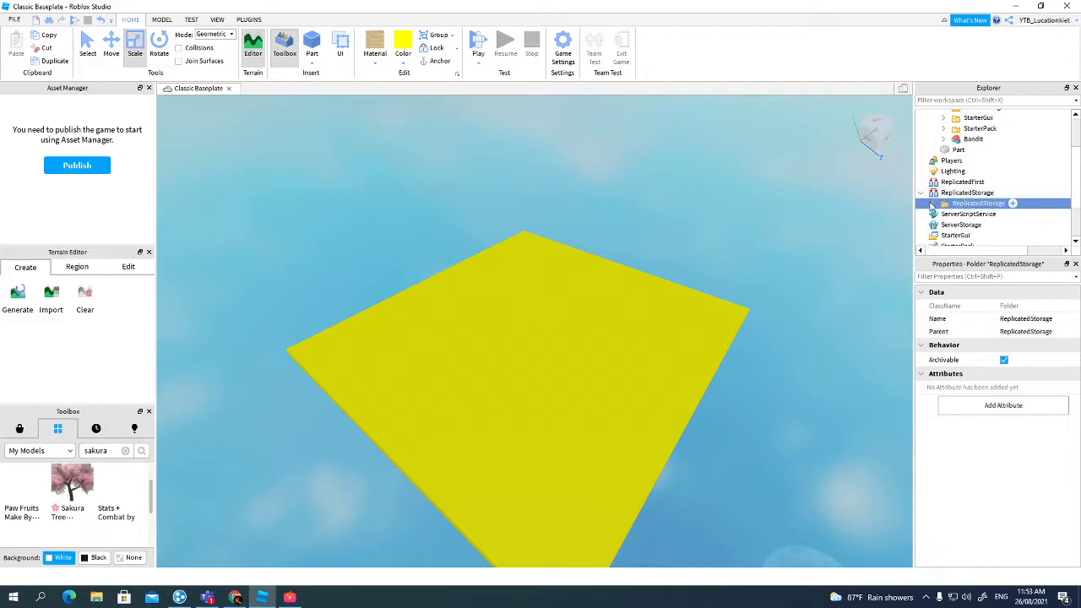
{"action": "left_click", "coordinate": [971, 217]}
{"action": "scroll", "coordinate": [965, 221], "scroll_direction": "down", "scroll_amount": 1}
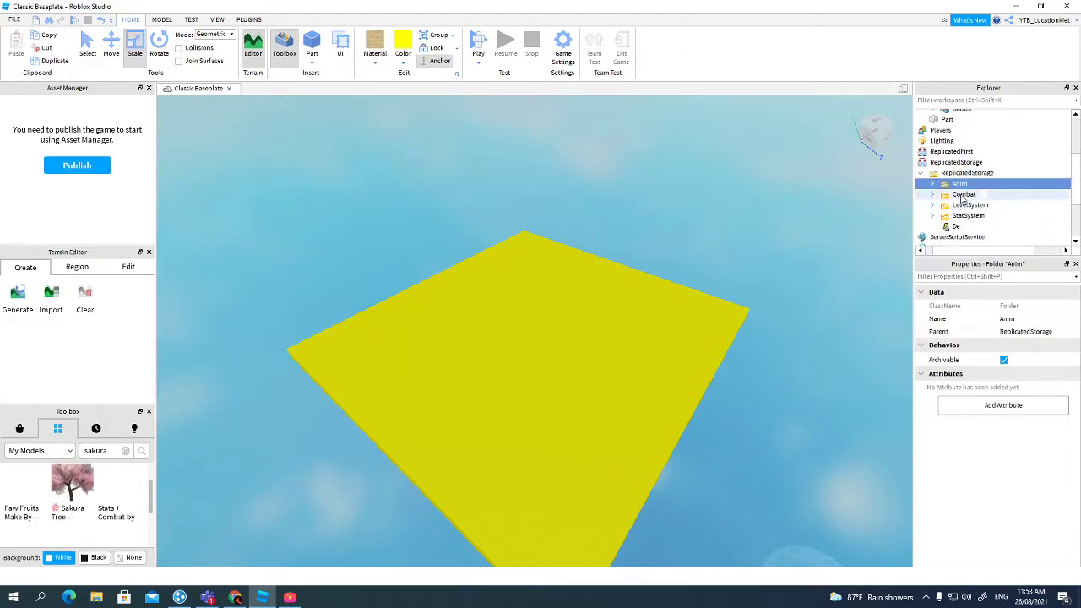
{"action": "left_click_drag", "start_coordinate": [957, 228], "coordinate": [962, 164], "text": "shift"}
{"action": "left_click", "coordinate": [956, 208]}
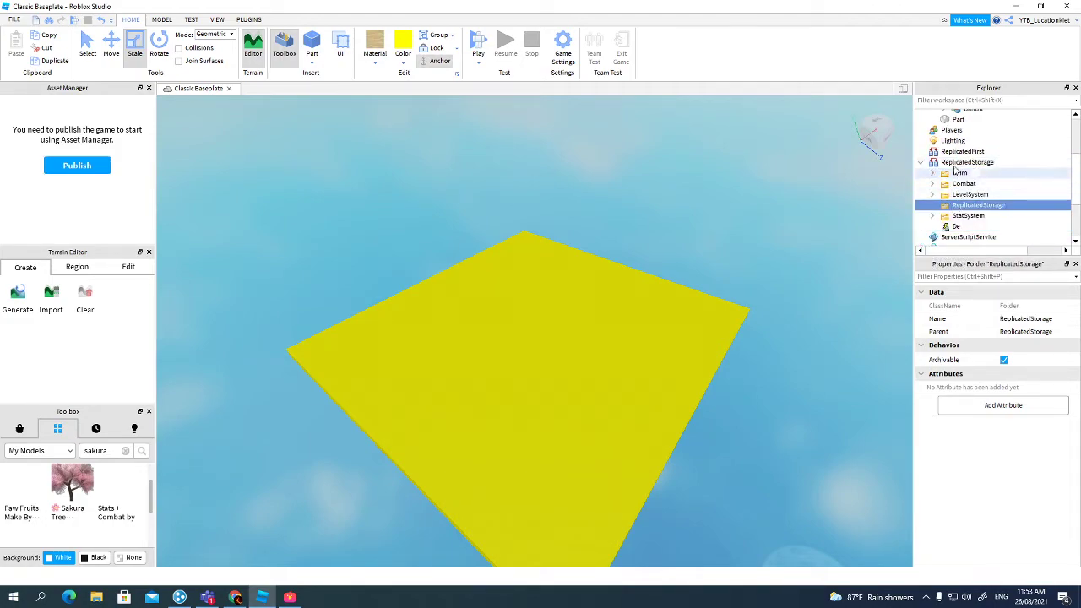
{"action": "key", "text": "Delete"}
- Move the Combat tool from the model's StarterPack folder directly into the StarterPack service and delete the emptied folder
{"action": "scroll", "coordinate": [928, 220], "scroll_direction": "up", "scroll_amount": 1}
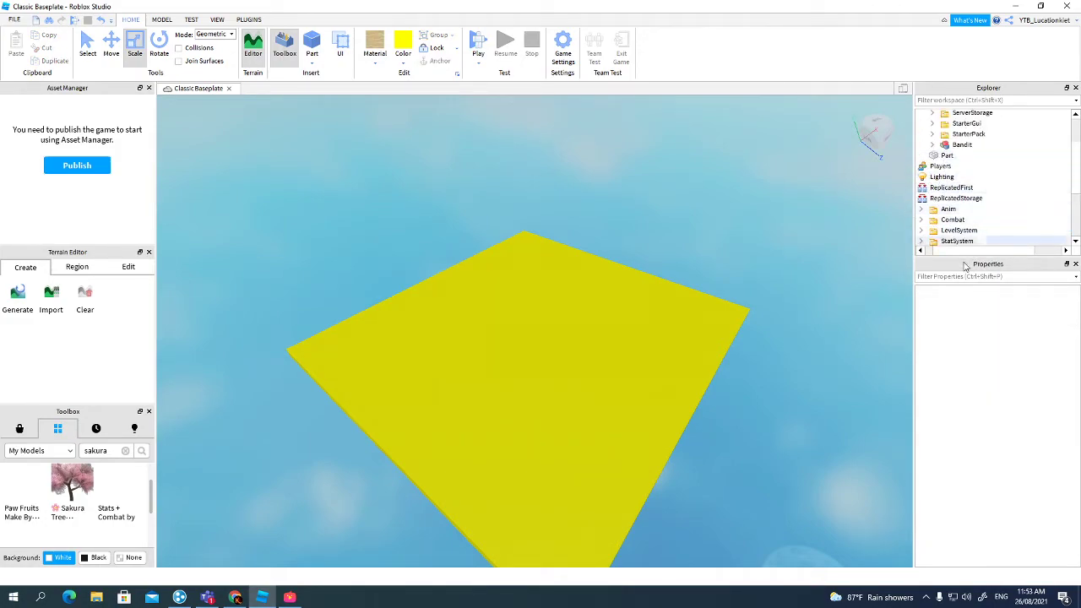
{"action": "scroll", "coordinate": [975, 154], "scroll_direction": "up", "scroll_amount": 1}
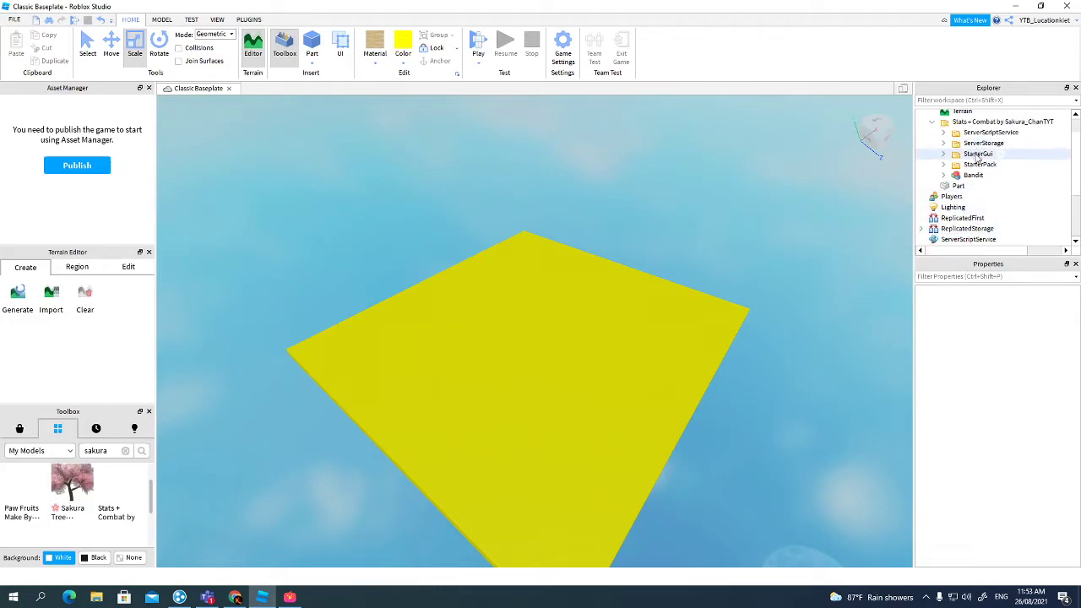
{"action": "left_click_drag", "start_coordinate": [977, 165], "coordinate": [973, 243]}
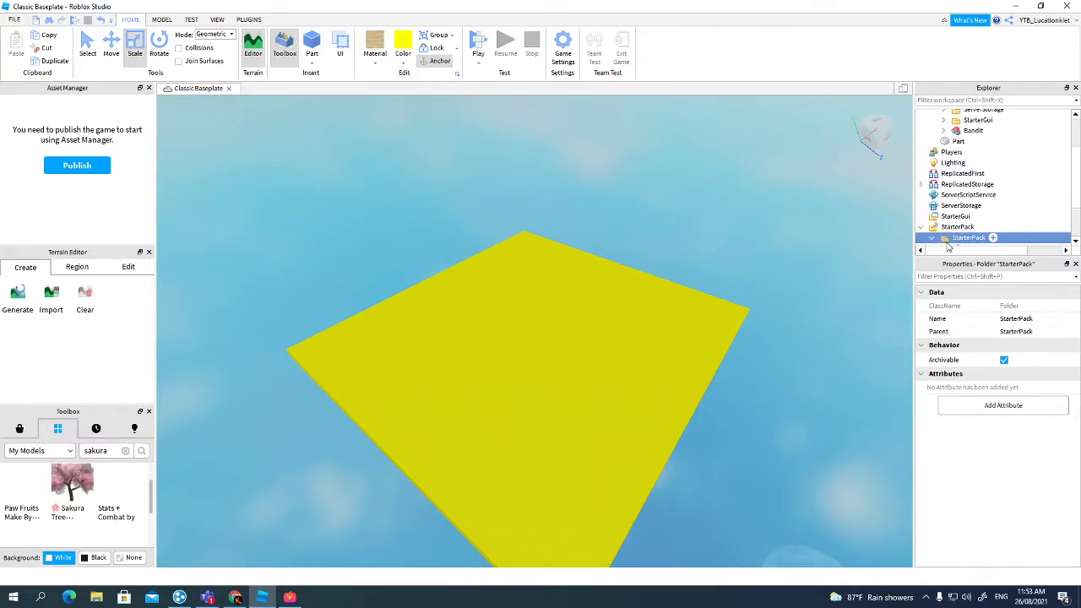
{"action": "scroll", "coordinate": [950, 241], "scroll_direction": "down", "scroll_amount": 2}
{"action": "left_click_drag", "start_coordinate": [958, 191], "coordinate": [960, 168]}
{"action": "left_click", "coordinate": [961, 180]}
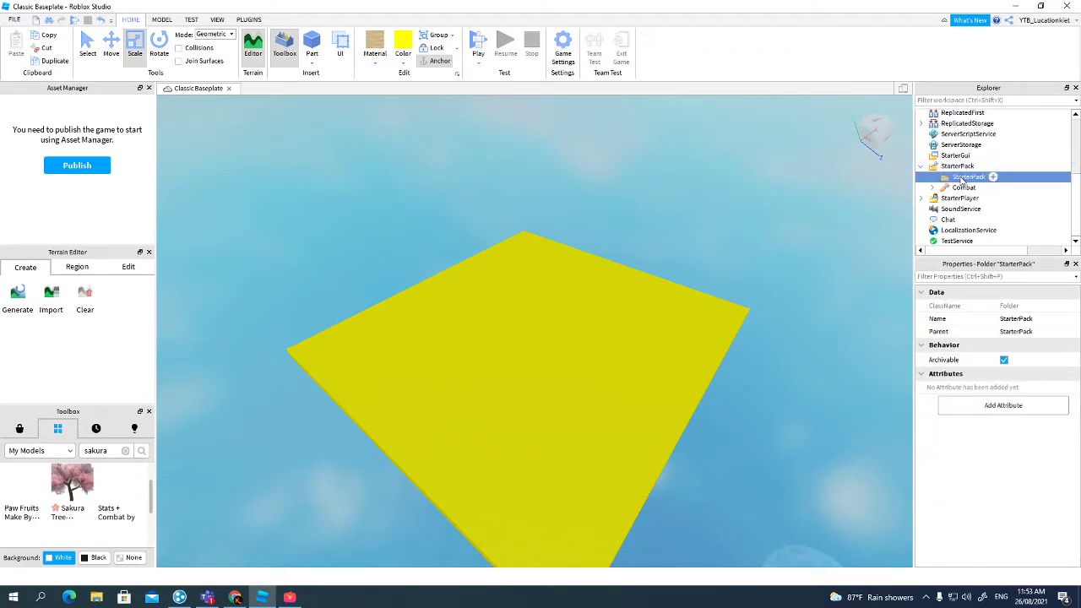
{"action": "key", "text": "Delete"}
{"action": "left_click", "coordinate": [921, 177]}
- Move the Stats + Combat model's StarterGui folder into the StarterGui service
{"action": "scroll", "coordinate": [964, 152], "scroll_direction": "up", "scroll_amount": 2}
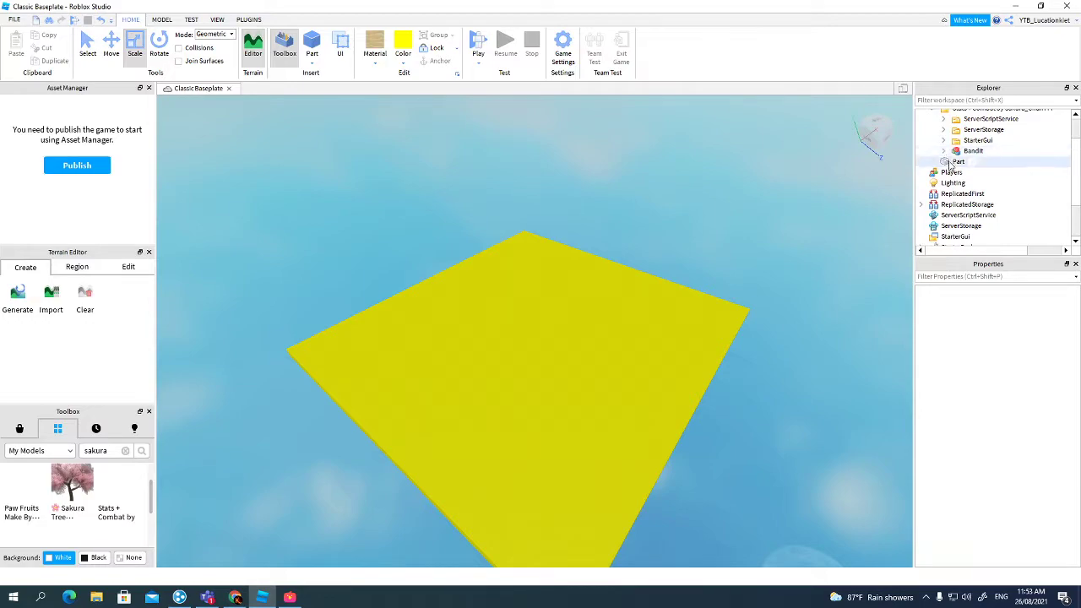
{"action": "left_click", "coordinate": [945, 153]}
{"action": "left_click", "coordinate": [945, 157]}
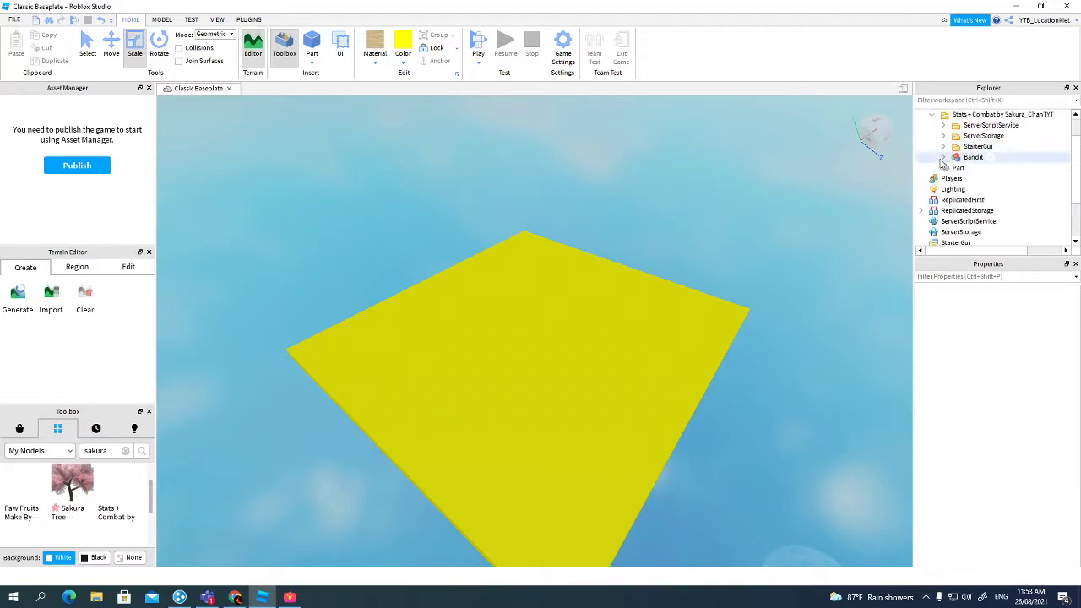
{"action": "left_click", "coordinate": [946, 152]}
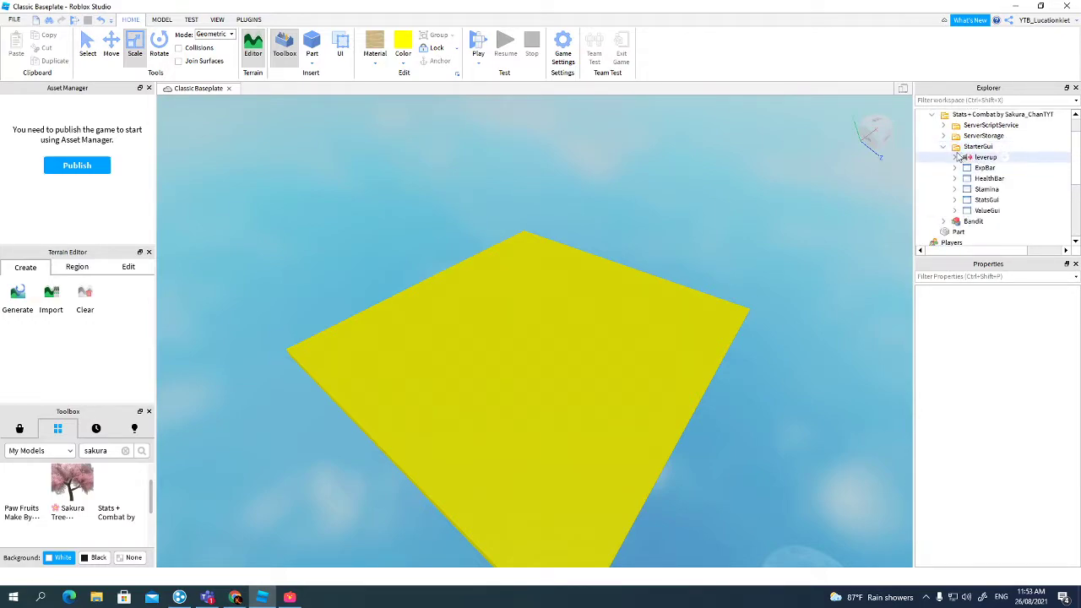
{"action": "left_click", "coordinate": [946, 152]}
{"action": "left_click", "coordinate": [948, 153]}
{"action": "left_click_drag", "start_coordinate": [957, 149], "coordinate": [960, 217]}
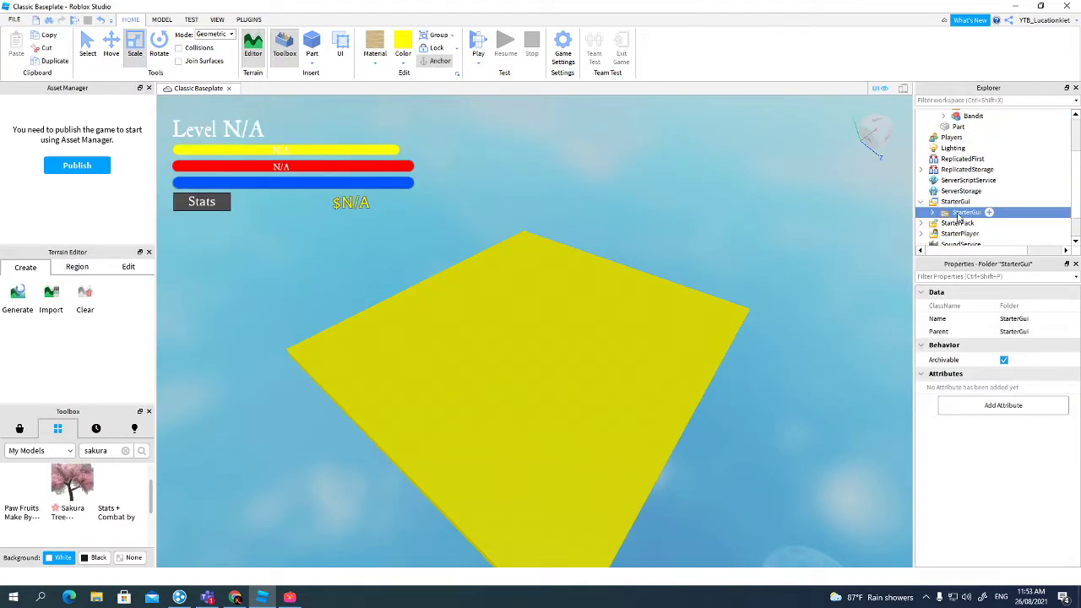
{"action": "right_click", "coordinate": [960, 215]}
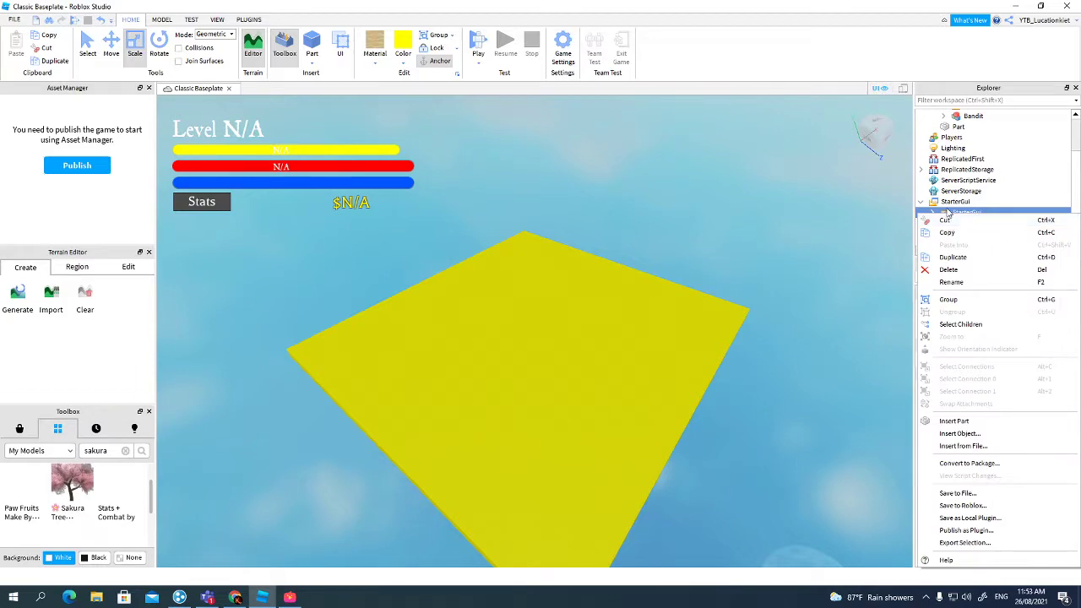
{"action": "left_click", "coordinate": [948, 211]}
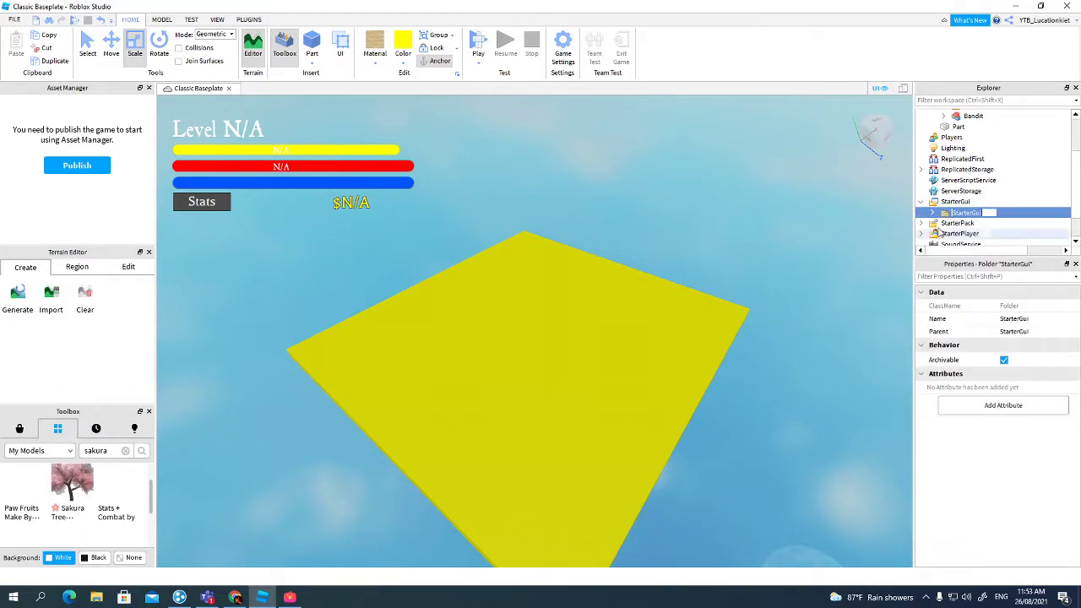
- Move the leverup sound and the five GUIs out of the nested folder directly into the StarterGui service, and delete the emptied folder
{"action": "scroll", "coordinate": [954, 225], "scroll_direction": "down", "scroll_amount": 1}
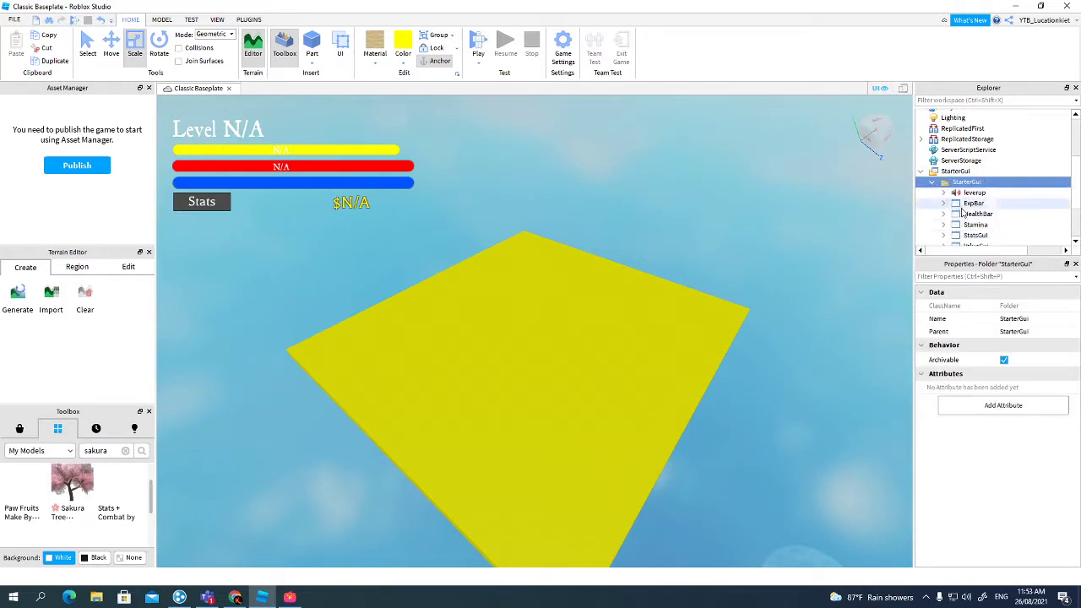
{"action": "left_click", "coordinate": [965, 193]}
{"action": "scroll", "coordinate": [965, 193], "scroll_direction": "down", "scroll_amount": 3}
{"action": "left_click", "coordinate": [955, 177], "text": "shift"}
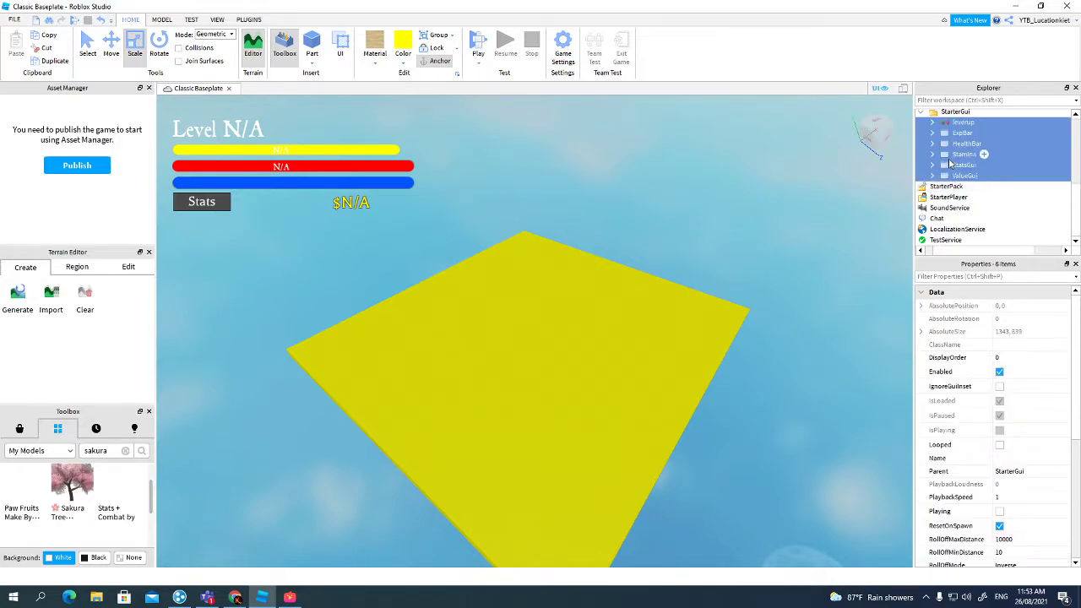
{"action": "scroll", "coordinate": [954, 166], "scroll_direction": "up", "scroll_amount": 2}
{"action": "left_click_drag", "start_coordinate": [953, 184], "coordinate": [957, 163]}
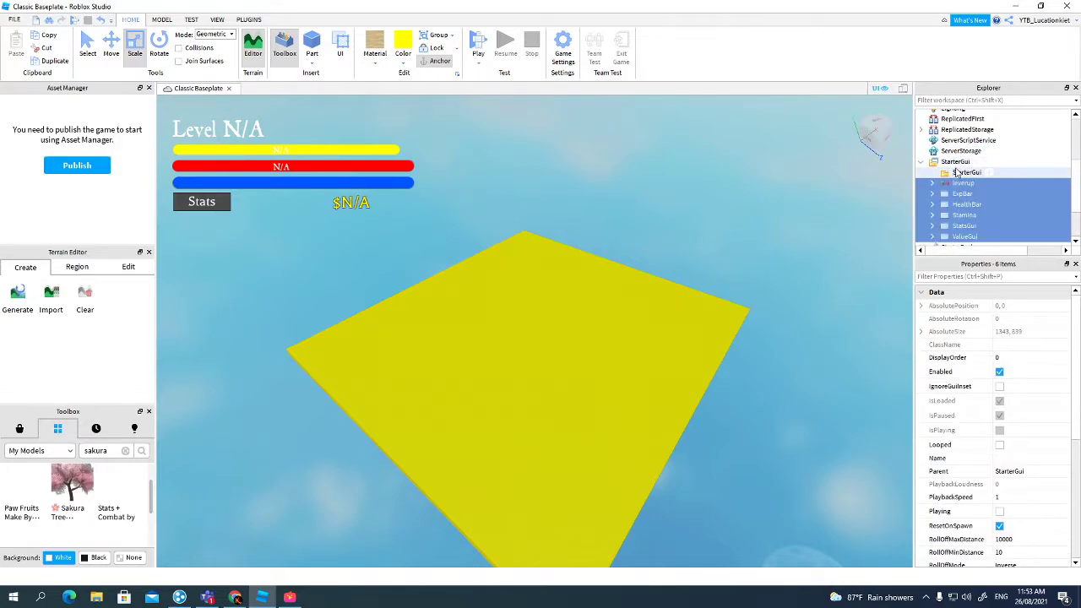
{"action": "left_click", "coordinate": [957, 173]}
{"action": "key", "text": "ctrl+u"}
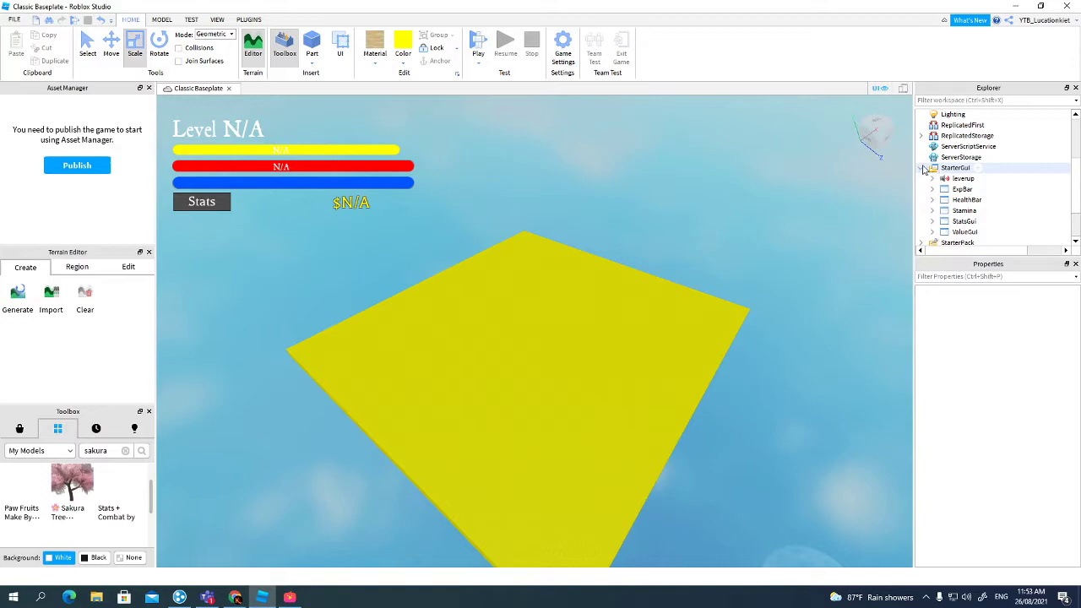
- Move the TagList folder from the model's ServerStorage folder into the ServerStorage service and delete the emptied folder
{"action": "scroll", "coordinate": [926, 165], "scroll_direction": "up", "scroll_amount": 3}
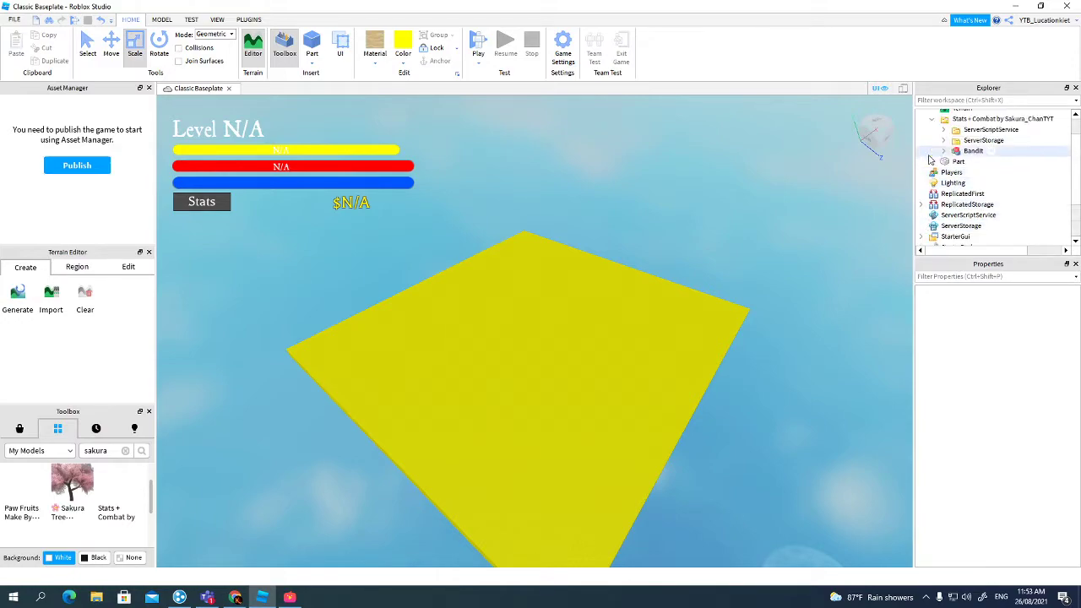
{"action": "left_click", "coordinate": [945, 141]}
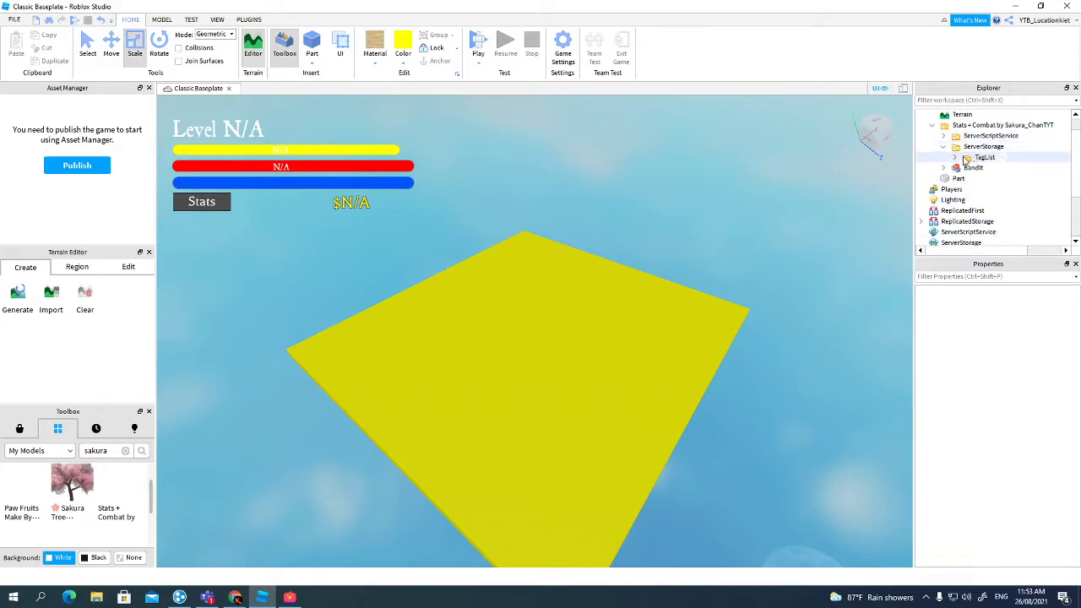
{"action": "left_click_drag", "start_coordinate": [971, 159], "coordinate": [978, 182]}
{"action": "scroll", "coordinate": [975, 183], "scroll_direction": "down", "scroll_amount": 2}
{"action": "scroll", "coordinate": [963, 169], "scroll_direction": "up", "scroll_amount": 3}
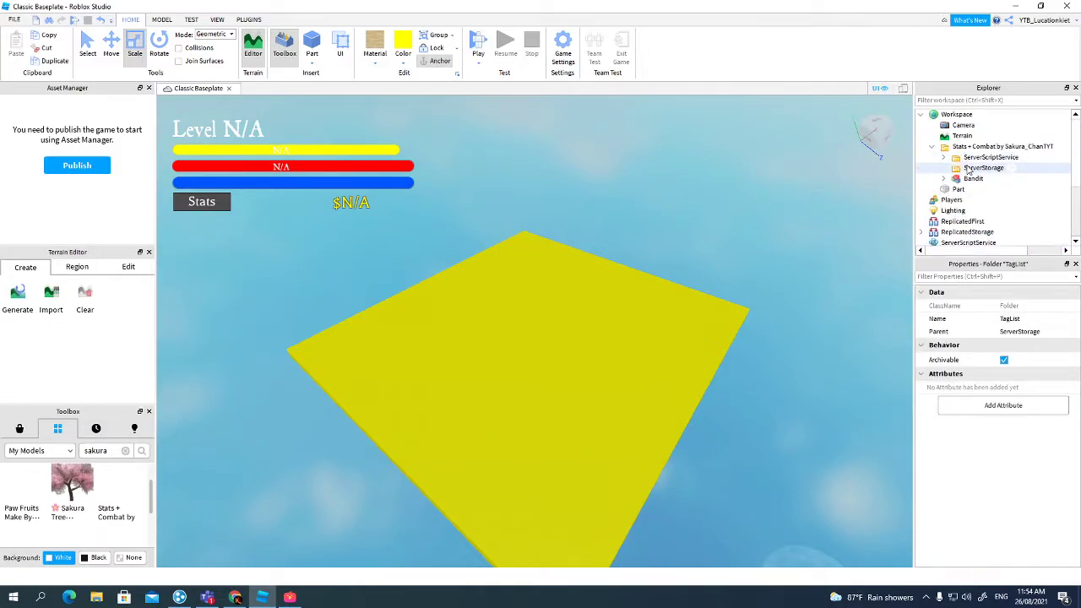
- Move all six scripts of the model's ServerScriptService folder directly into the ServerScriptService service and delete the emptied folder
{"action": "left_click_drag", "start_coordinate": [948, 165], "coordinate": [982, 223]}
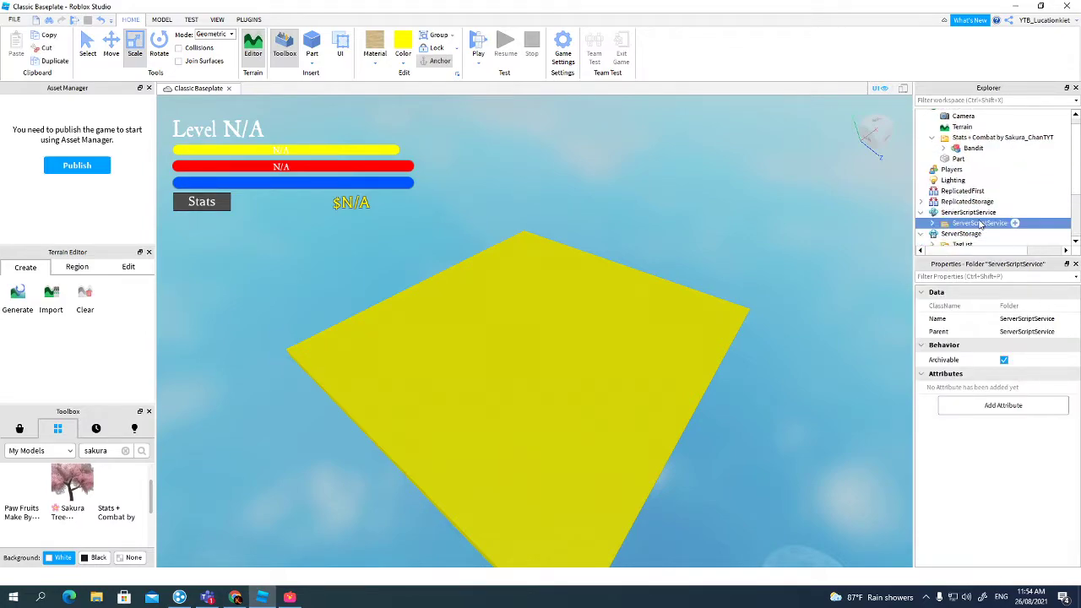
{"action": "scroll", "coordinate": [981, 215], "scroll_direction": "down", "scroll_amount": 2}
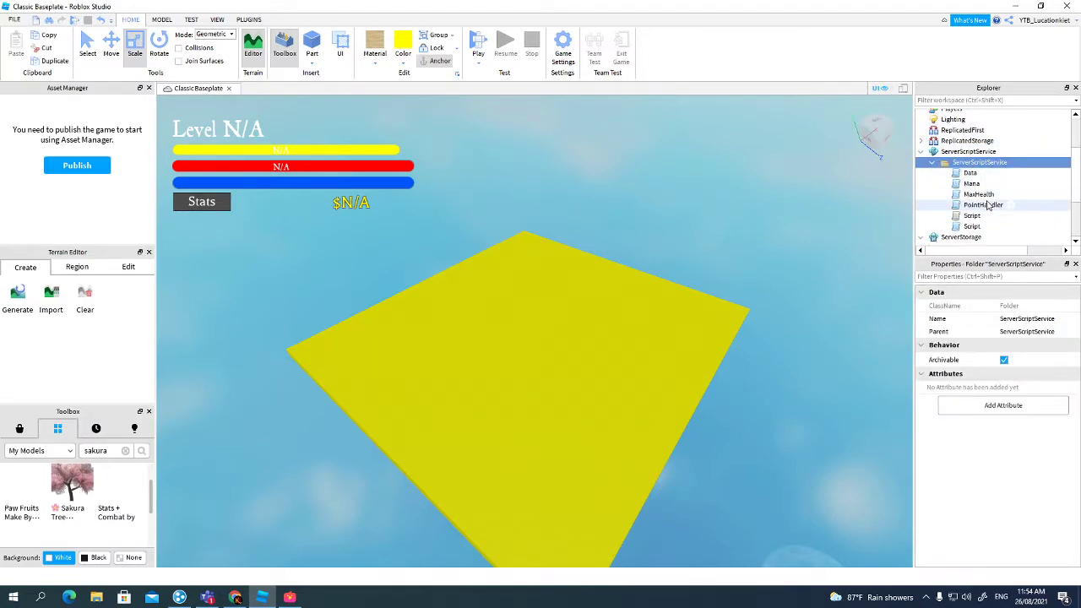
{"action": "left_click", "coordinate": [971, 175]}
{"action": "left_click", "coordinate": [967, 225], "text": "shift"}
{"action": "left_click_drag", "start_coordinate": [966, 195], "coordinate": [977, 151]}
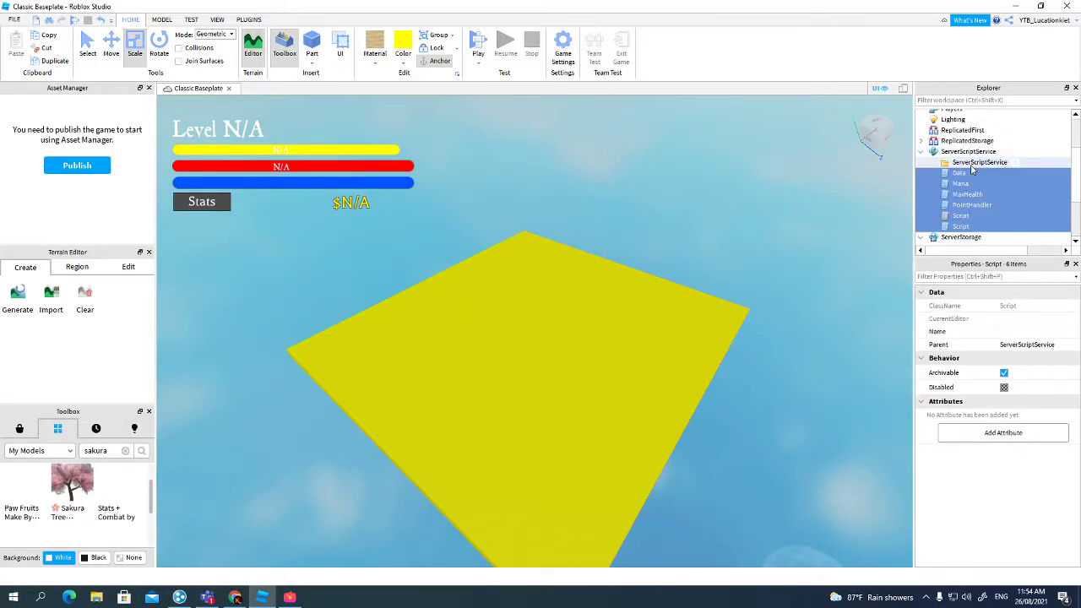
{"action": "left_click", "coordinate": [970, 166]}
{"action": "key", "text": "Delete"}
- Move the Bandit model directly into the Workspace and delete the emptied Stats + Combat folder
{"action": "scroll", "coordinate": [971, 179], "scroll_direction": "up", "scroll_amount": 2}
{"action": "left_click", "coordinate": [921, 219]}
{"action": "left_click", "coordinate": [955, 155]}
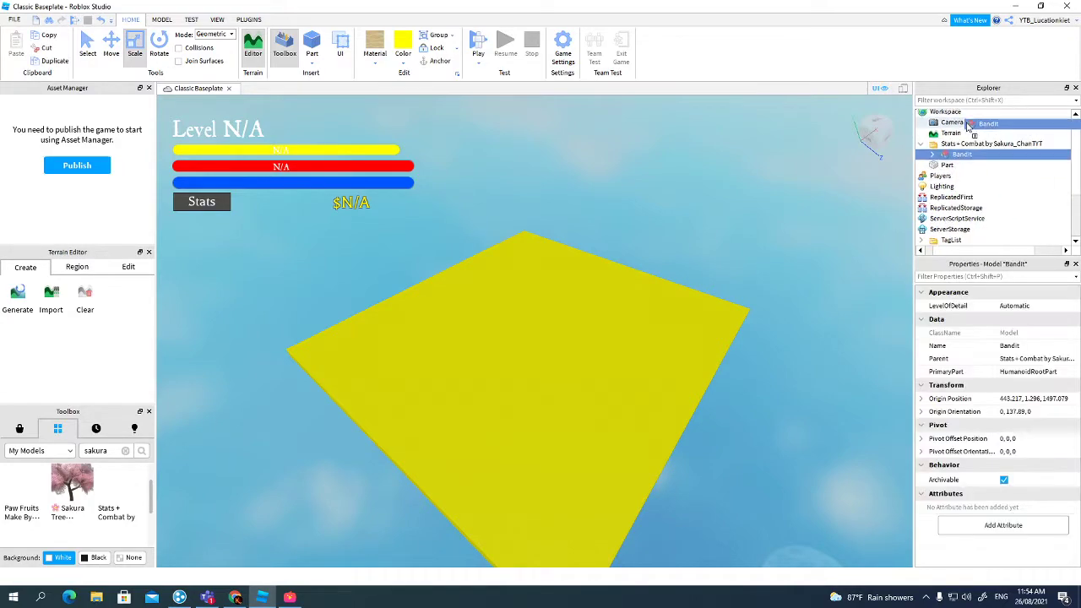
{"action": "left_click", "coordinate": [961, 149]}
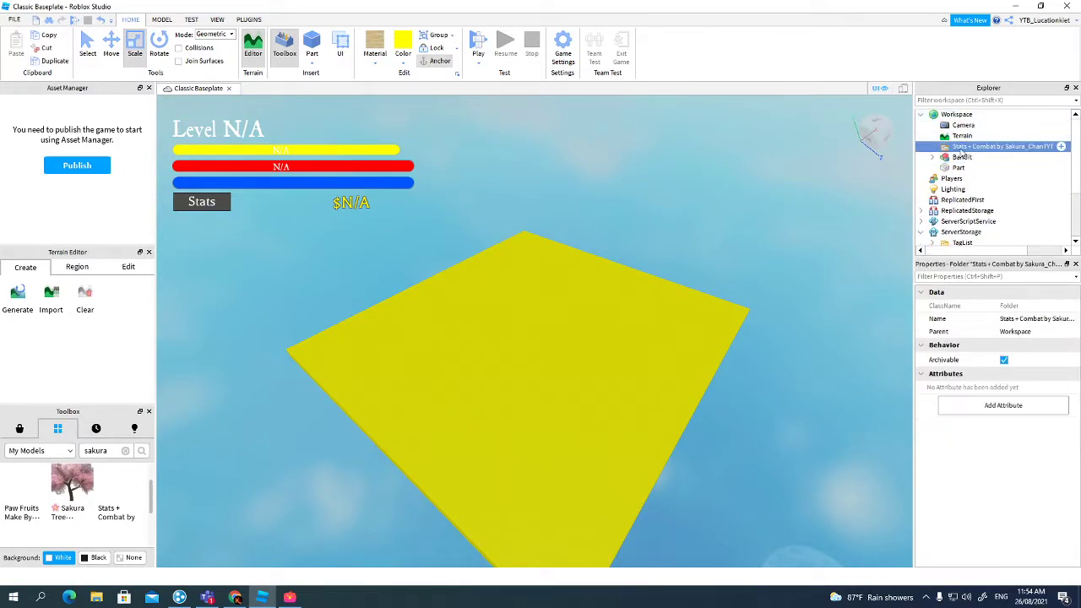
{"action": "key", "text": "Delete"}
- Select the Bandit model and bring it from its distant position to the area near the yellow platform
{"action": "double_click", "coordinate": [942, 150]}
{"action": "right_click_drag", "start_coordinate": [674, 262], "coordinate": [678, 259]}
{"action": "key", "text": "s"}
{"action": "right_click_drag", "start_coordinate": [681, 322], "coordinate": [698, 317]}
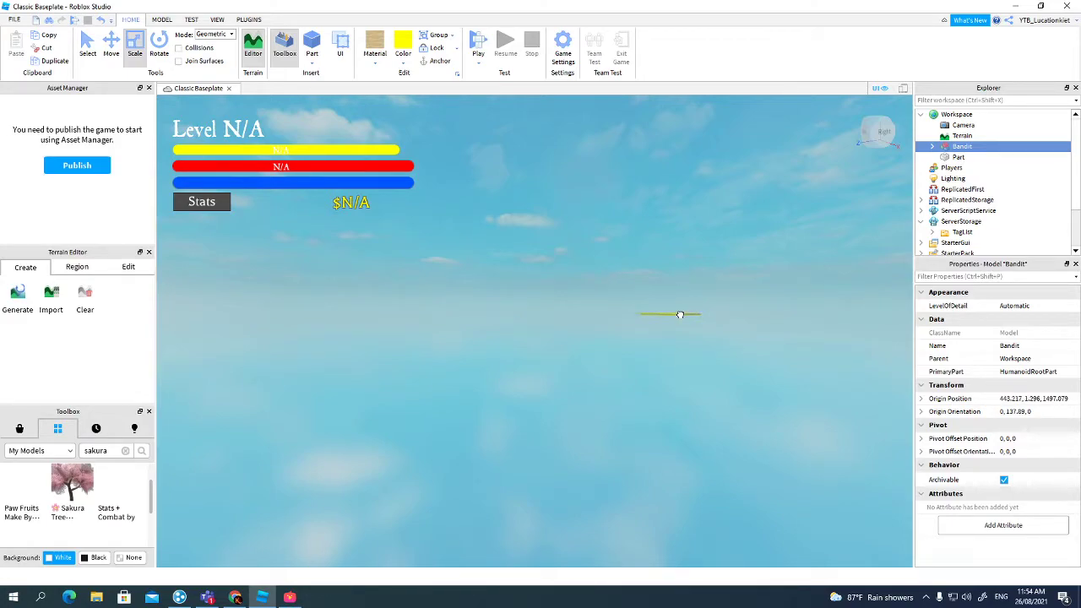
{"action": "right_click_drag", "start_coordinate": [665, 308], "coordinate": [685, 375]}
{"action": "key", "text": "w"}
{"action": "left_click_drag", "start_coordinate": [618, 212], "coordinate": [422, 484]}
{"action": "right_click_drag", "start_coordinate": [665, 332], "coordinate": [657, 335]}
{"action": "scroll", "coordinate": [655, 329], "scroll_direction": "down", "scroll_amount": 5}
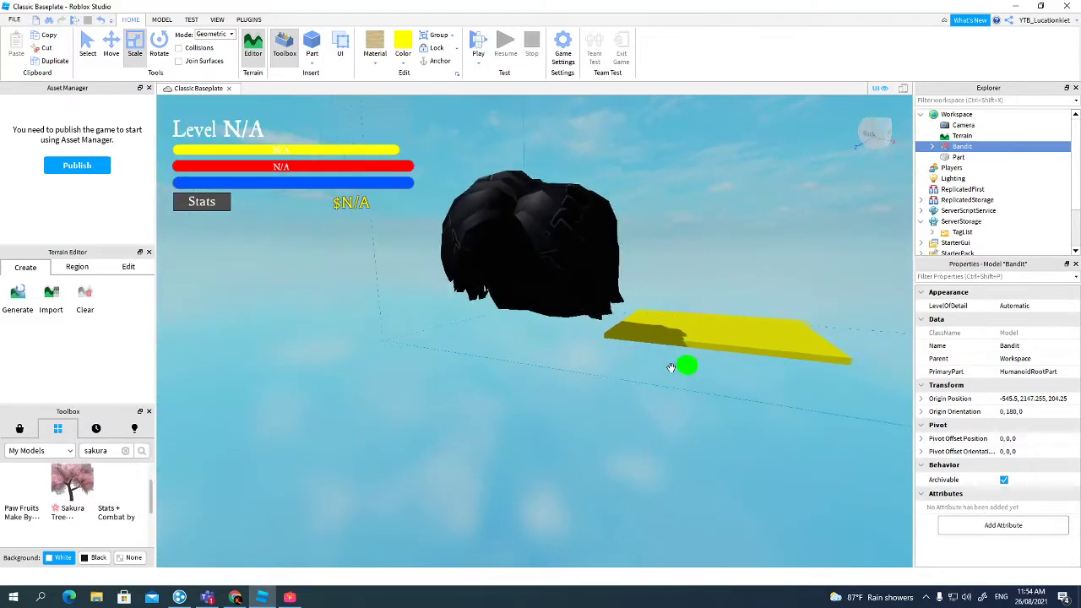
- Lower the Bandit onto the yellow platform's surface, at an origin height of about 1.8
{"action": "left_click_drag", "start_coordinate": [680, 369], "coordinate": [579, 380]}
{"action": "right_click_drag", "start_coordinate": [578, 380], "coordinate": [557, 304]}
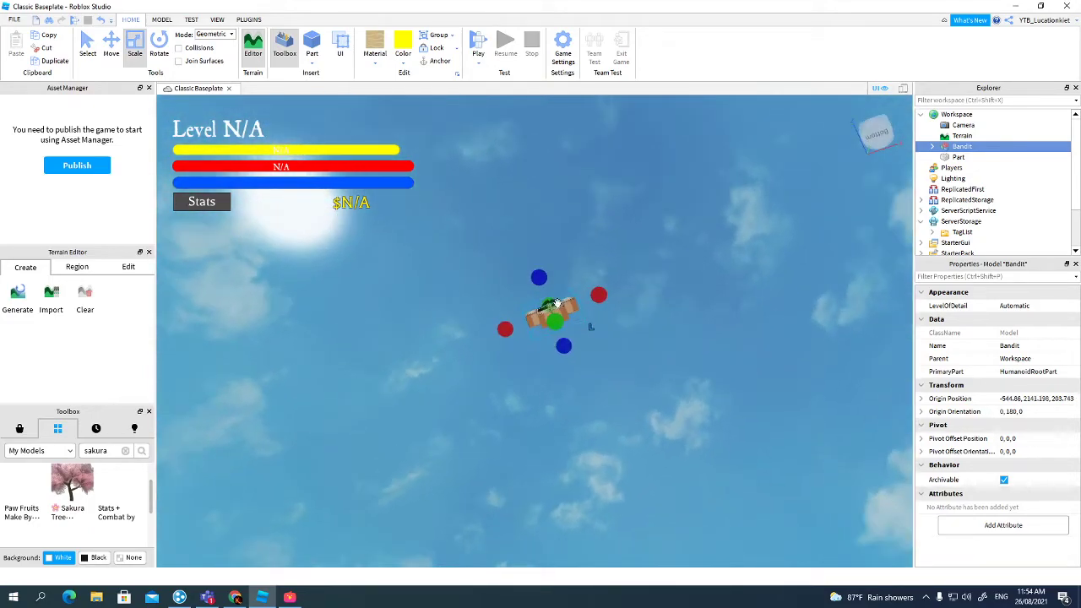
{"action": "right_click_drag", "start_coordinate": [565, 348], "coordinate": [620, 299]}
{"action": "scroll", "coordinate": [561, 374], "scroll_direction": "up", "scroll_amount": 3}
{"action": "left_click_drag", "start_coordinate": [561, 374], "coordinate": [553, 263]}
{"action": "right_click_drag", "start_coordinate": [553, 265], "coordinate": [553, 263]}
{"action": "left_click_drag", "start_coordinate": [553, 263], "coordinate": [711, 340]}
{"action": "right_click_drag", "start_coordinate": [711, 340], "coordinate": [711, 340]}
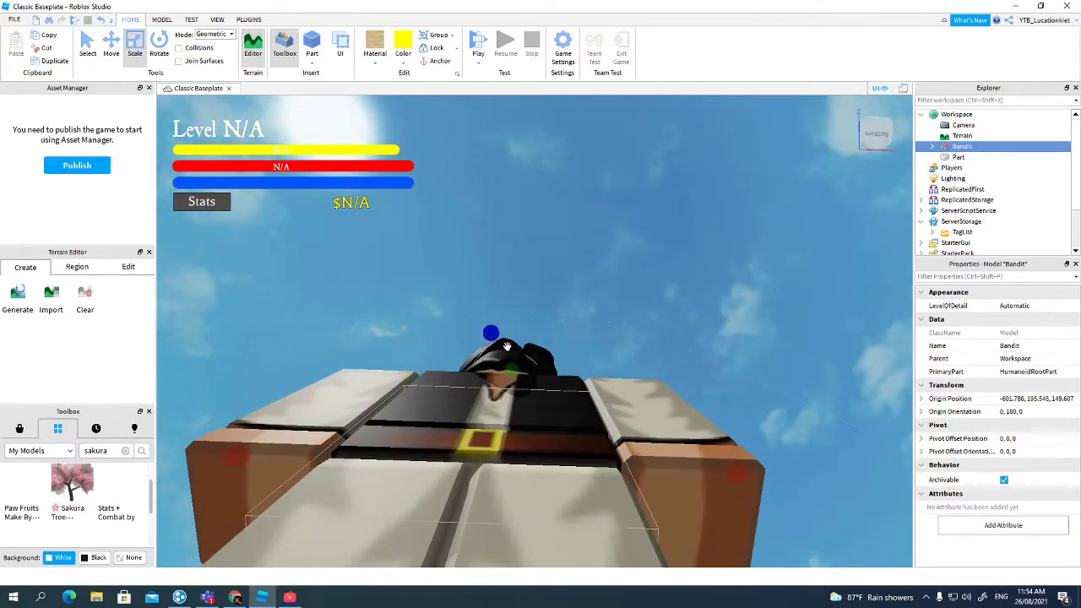
{"action": "left_click_drag", "start_coordinate": [511, 363], "coordinate": [472, 320]}
{"action": "scroll", "coordinate": [463, 324], "scroll_direction": "up", "scroll_amount": 5}
{"action": "right_click_drag", "start_coordinate": [461, 323], "coordinate": [461, 323]}
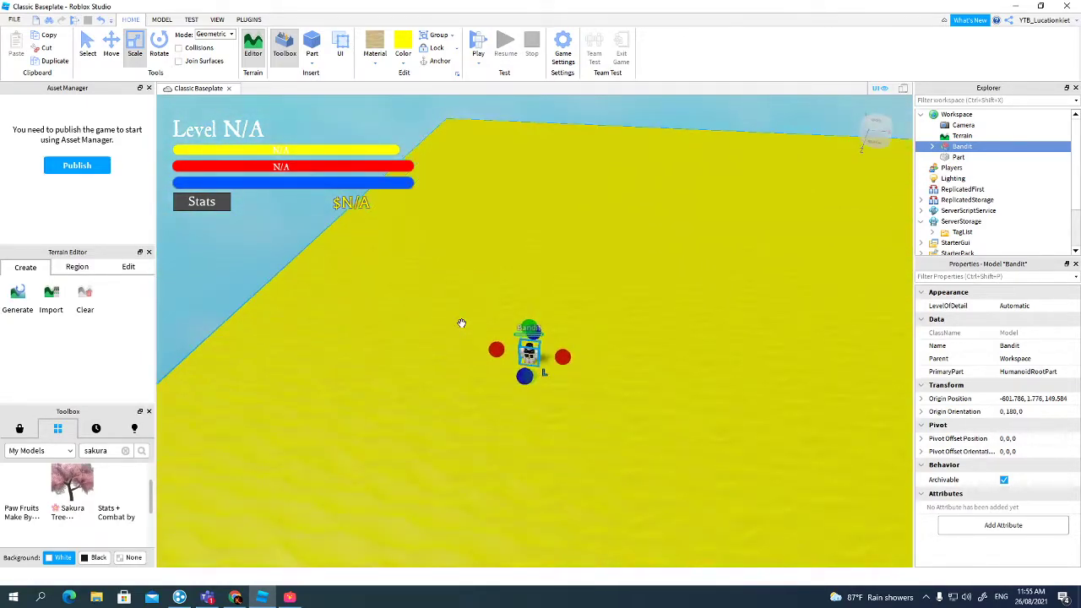
- Shift the Bandit across the platform's surface to about X -561, Z 165
{"action": "scroll", "coordinate": [462, 323], "scroll_direction": "up", "scroll_amount": 8}
{"action": "left_click_drag", "start_coordinate": [629, 257], "coordinate": [642, 292]}
{"action": "right_click_drag", "start_coordinate": [642, 292], "coordinate": [642, 292]}
{"action": "left_click_drag", "start_coordinate": [642, 293], "coordinate": [636, 311]}
{"action": "right_click_drag", "start_coordinate": [642, 292], "coordinate": [640, 305]}
{"action": "left_click_drag", "start_coordinate": [639, 304], "coordinate": [562, 367]}
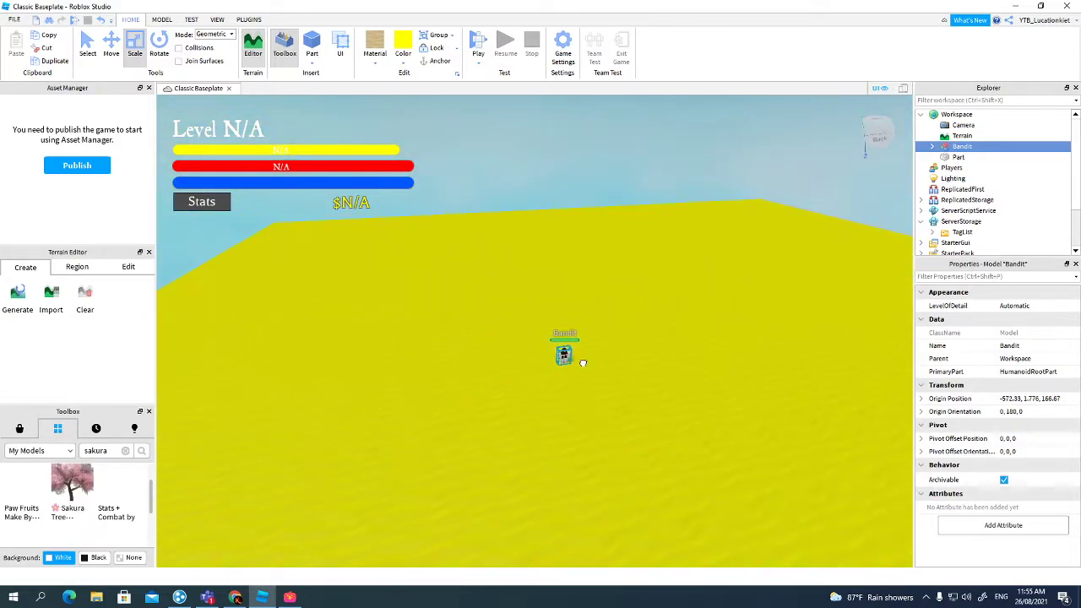
{"action": "right_click_drag", "start_coordinate": [657, 331], "coordinate": [780, 205]}
{"action": "key", "text": "w"}
{"action": "key", "text": "f"}
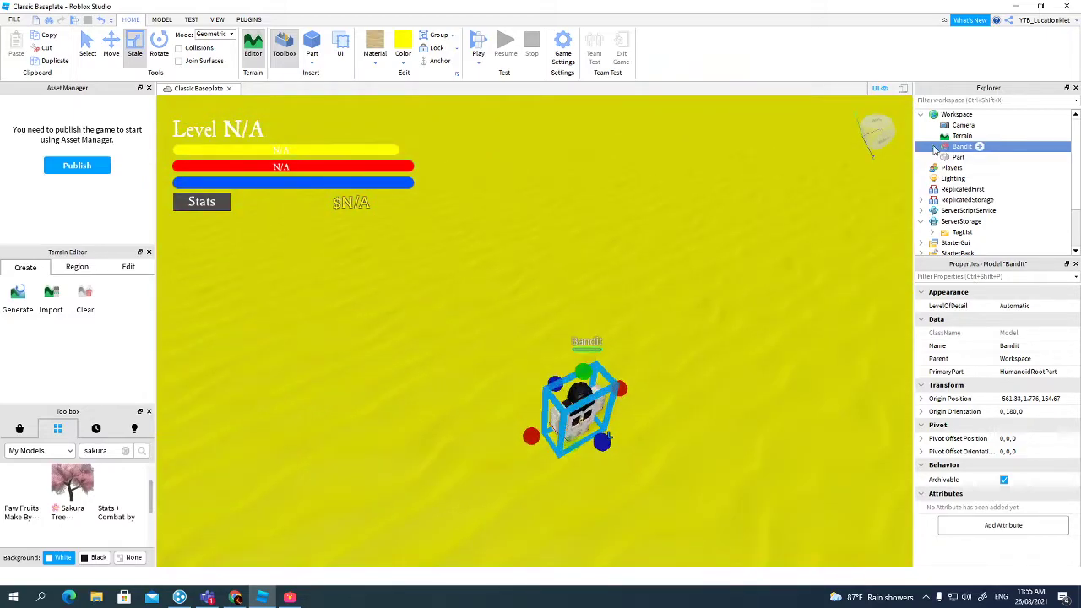
- Set the Bandit Humanoid's MaxHealth and Health to 75, matching the MaxHealth value in its Data folder
{"action": "left_click", "coordinate": [932, 146]}
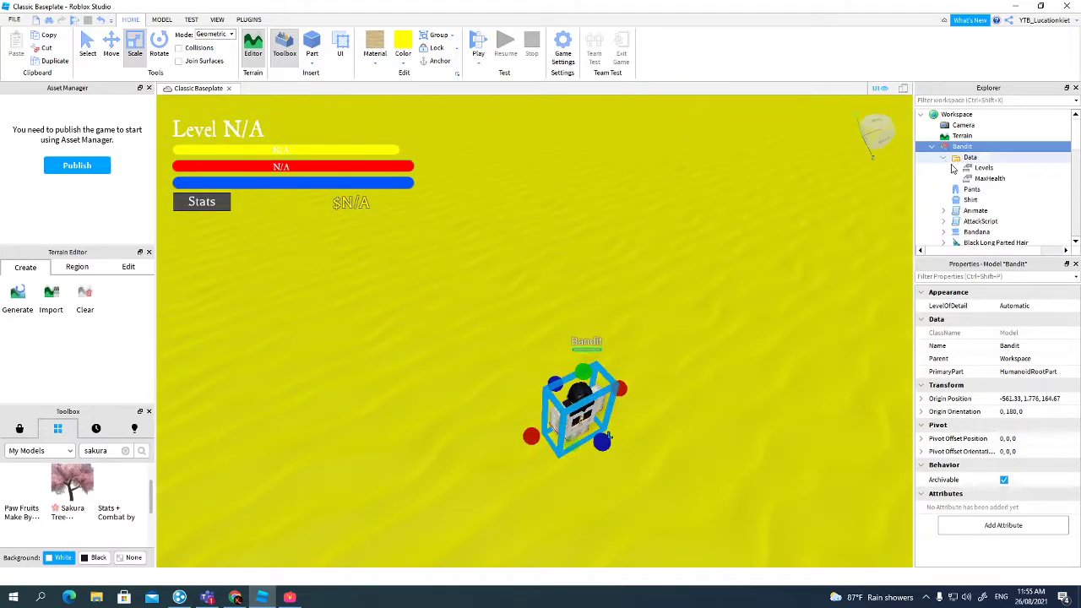
{"action": "left_click", "coordinate": [964, 177]}
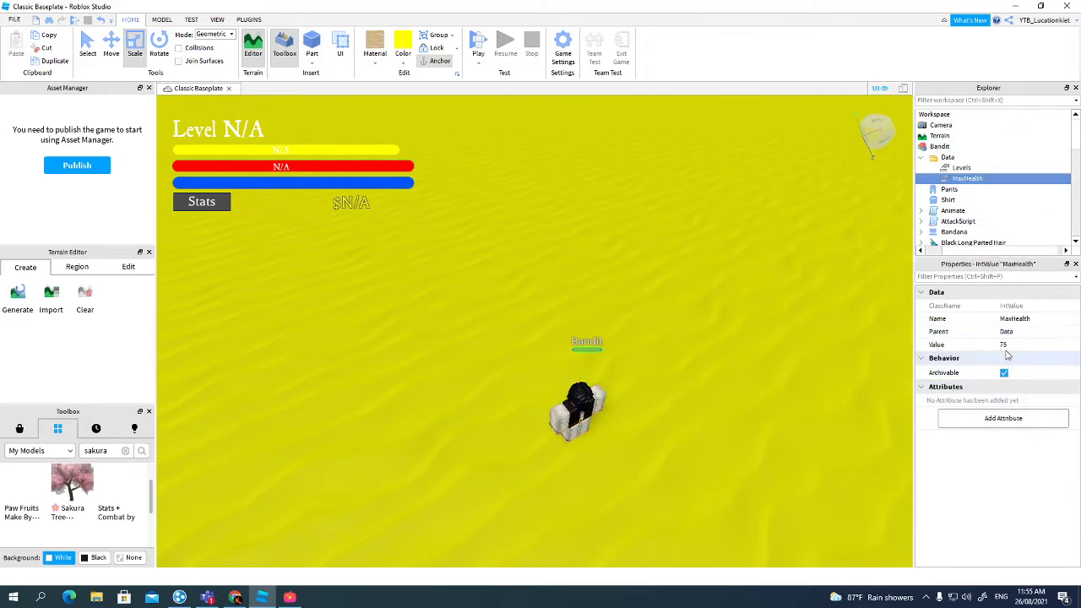
{"action": "left_click", "coordinate": [1010, 344]}
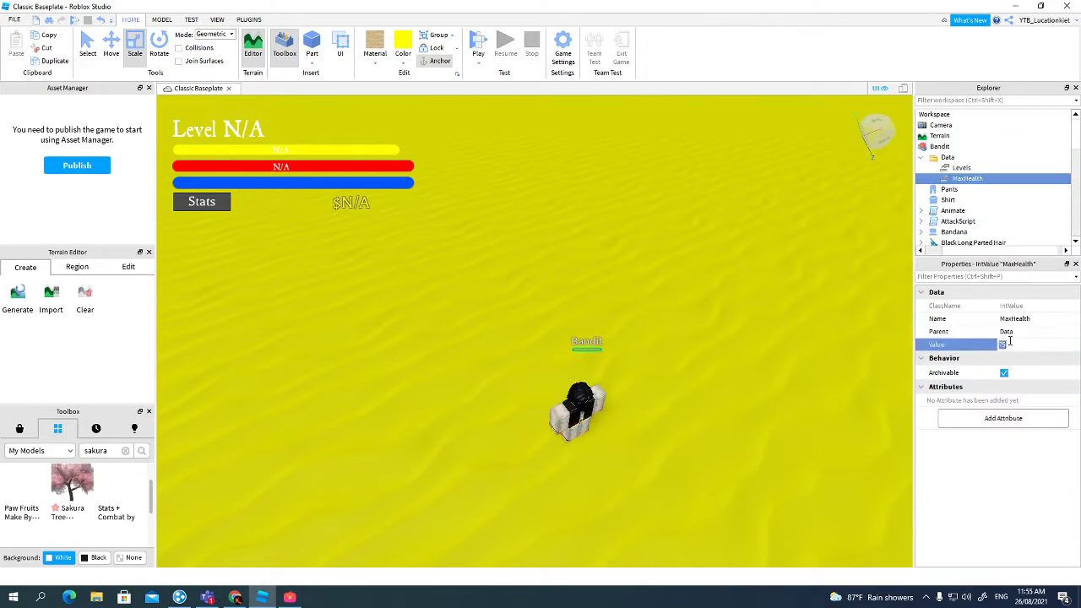
{"action": "left_click", "coordinate": [922, 157]}
{"action": "scroll", "coordinate": [960, 173], "scroll_direction": "down", "scroll_amount": 1}
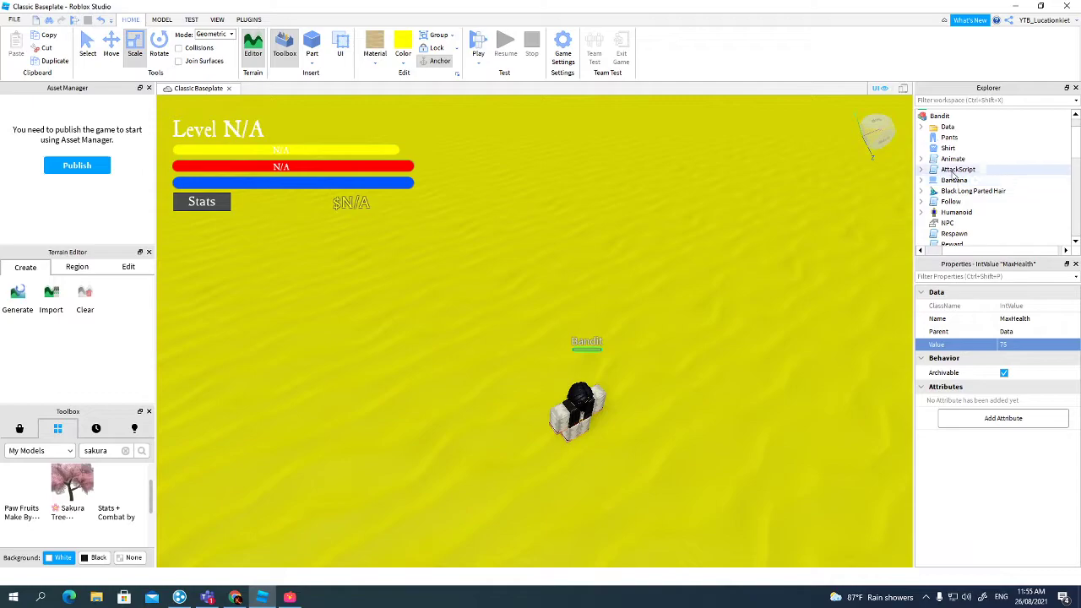
{"action": "left_click", "coordinate": [954, 213]}
{"action": "scroll", "coordinate": [975, 363], "scroll_direction": "down", "scroll_amount": 5}
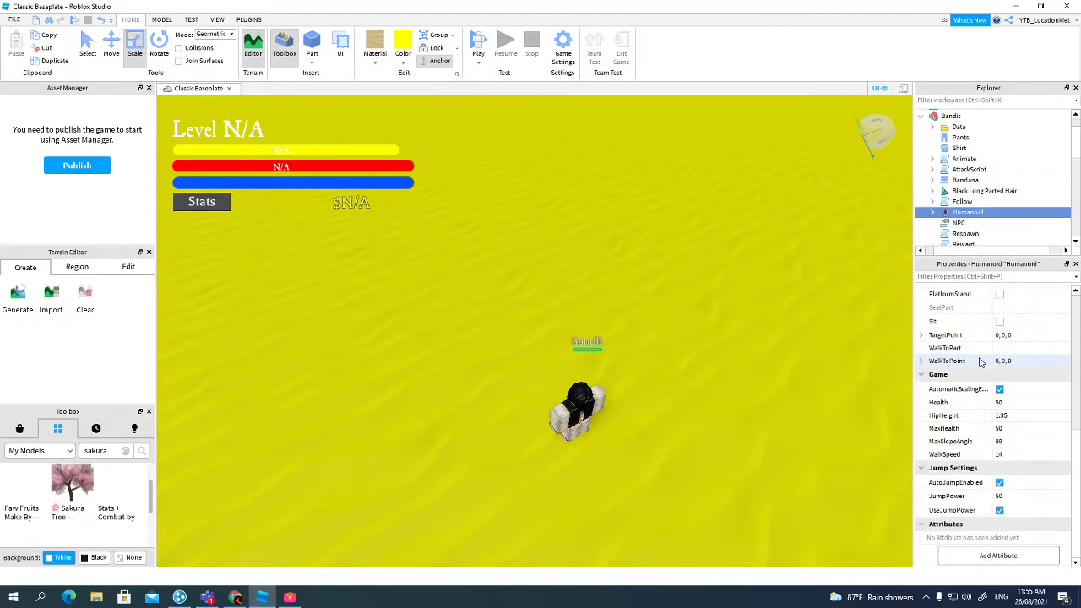
{"action": "left_click", "coordinate": [1002, 428]}
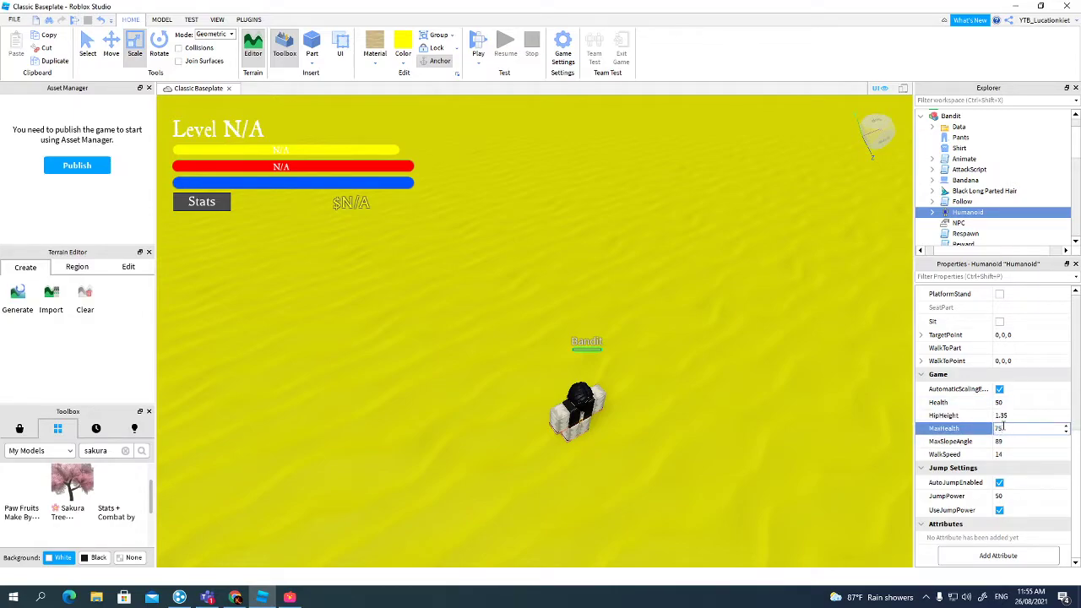
{"action": "left_click", "coordinate": [1002, 404]}
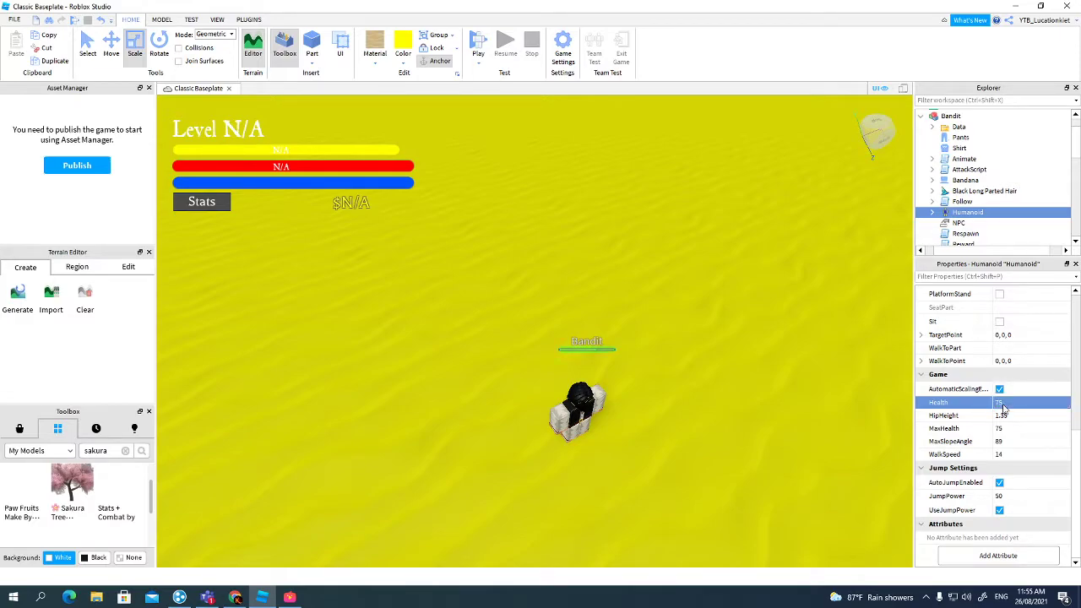
- In the Bandit's Reward script, set the gold amount added on line 9 to 25
{"action": "scroll", "coordinate": [946, 221], "scroll_direction": "down", "scroll_amount": 1}
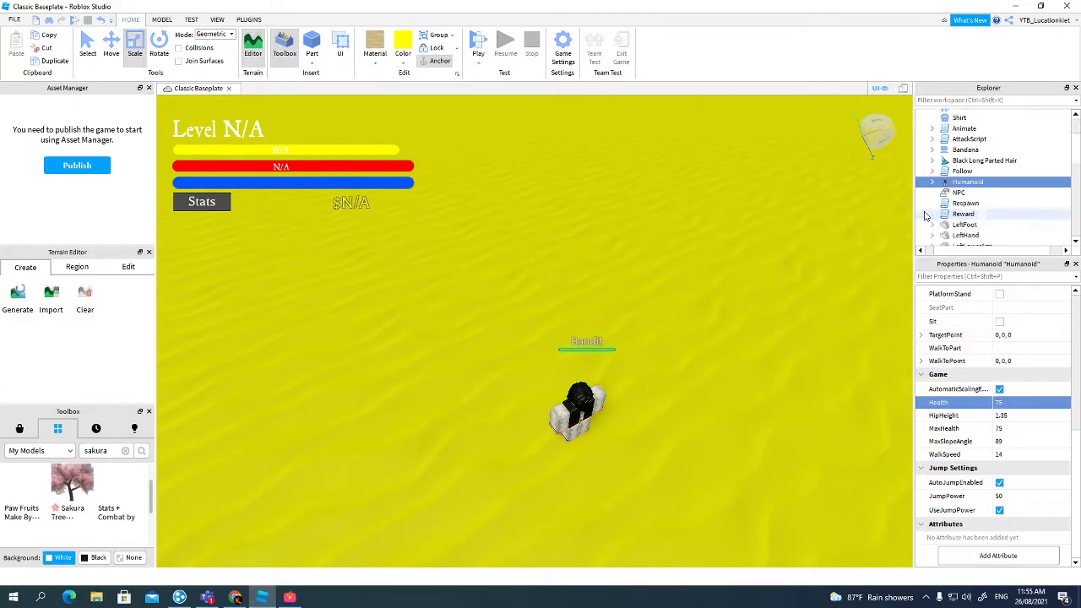
{"action": "double_click", "coordinate": [971, 217]}
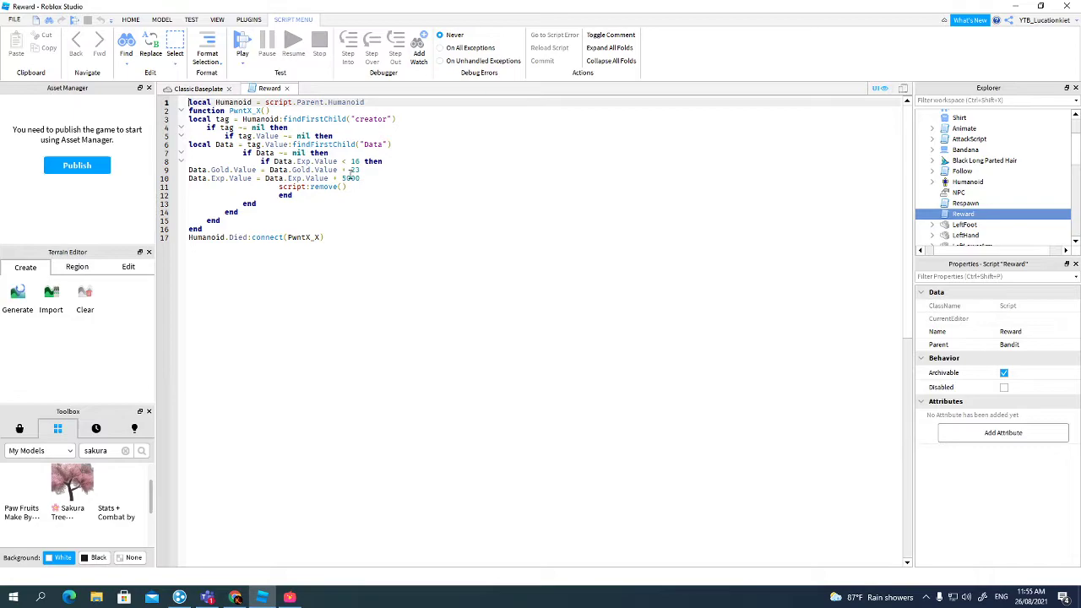
{"action": "left_click", "coordinate": [363, 170]}
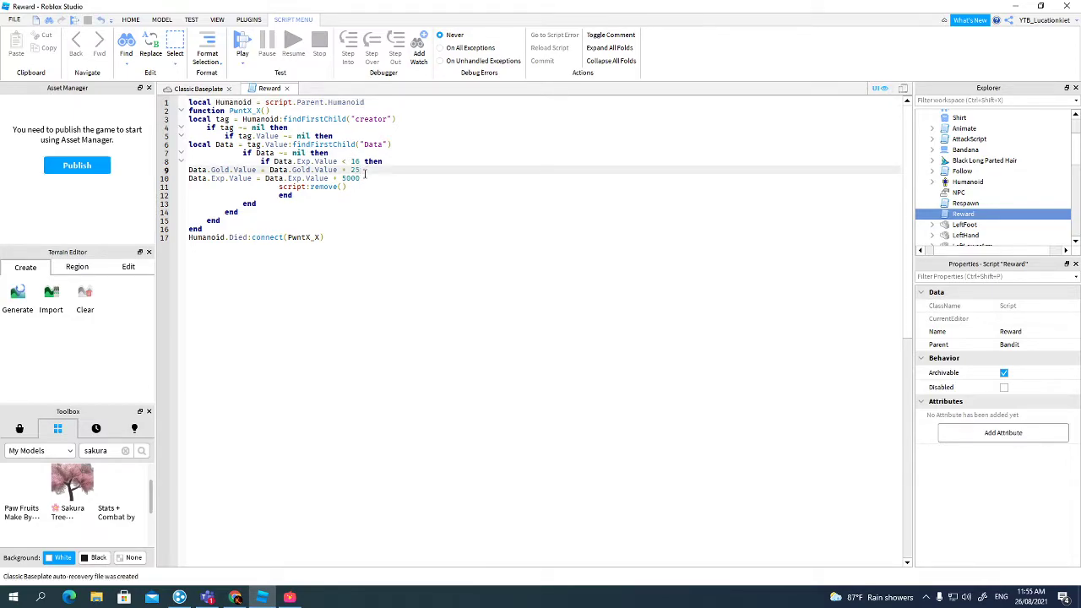
- Close the Reward script and scale the Bandit up slightly, to an origin height of about 2.2
{"action": "left_click", "coordinate": [290, 88]}
{"action": "scroll", "coordinate": [538, 205], "scroll_direction": "down", "scroll_amount": 3}
{"action": "right_click_drag", "start_coordinate": [538, 205], "coordinate": [538, 205]}
{"action": "scroll", "coordinate": [515, 250], "scroll_direction": "up", "scroll_amount": 2}
{"action": "left_click", "coordinate": [506, 258]}
{"action": "right_click_drag", "start_coordinate": [506, 258], "coordinate": [505, 257]}
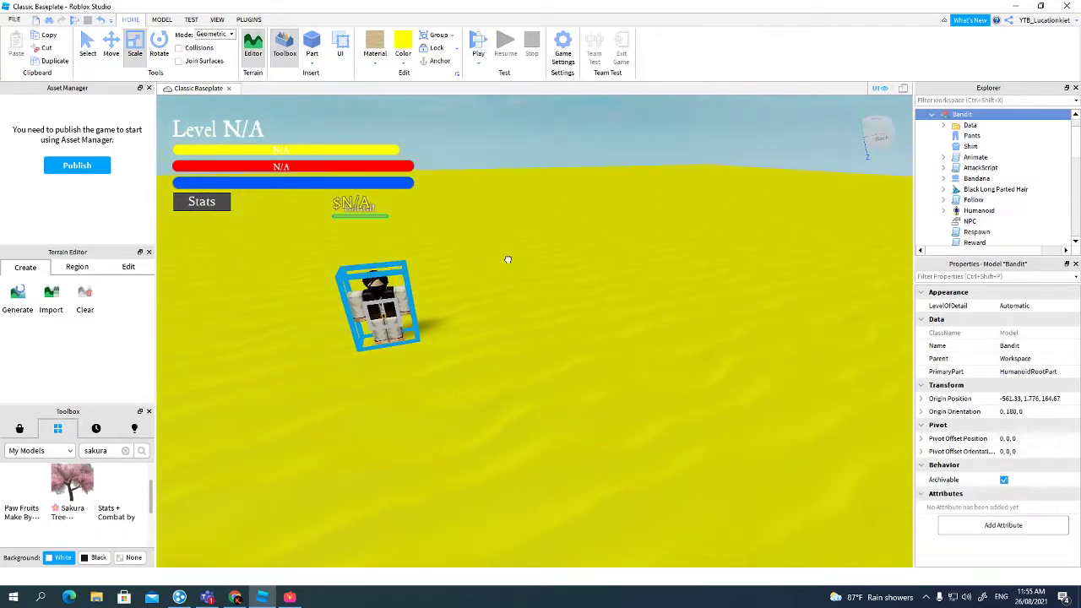
{"action": "scroll", "coordinate": [505, 258], "scroll_direction": "down", "scroll_amount": 6}
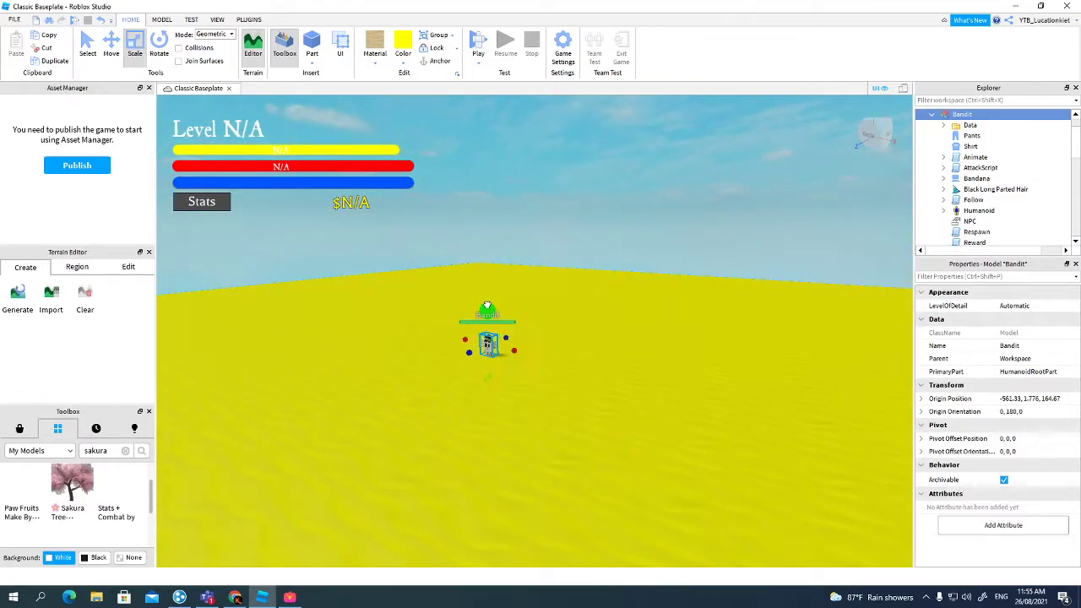
{"action": "scroll", "coordinate": [487, 297], "scroll_direction": "up", "scroll_amount": 8}
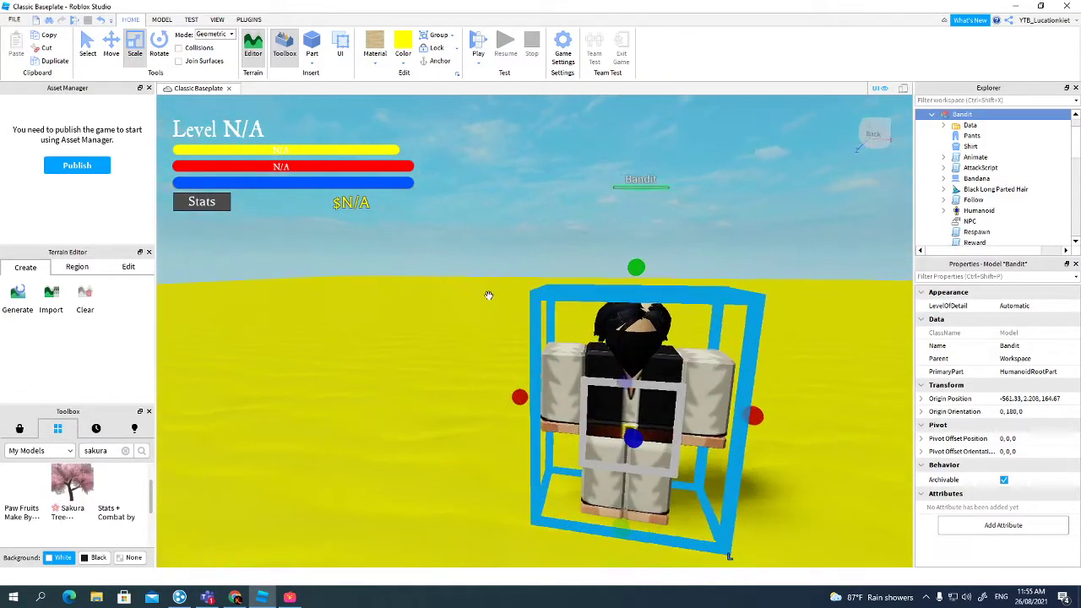
{"action": "scroll", "coordinate": [488, 295], "scroll_direction": "down", "scroll_amount": 8}
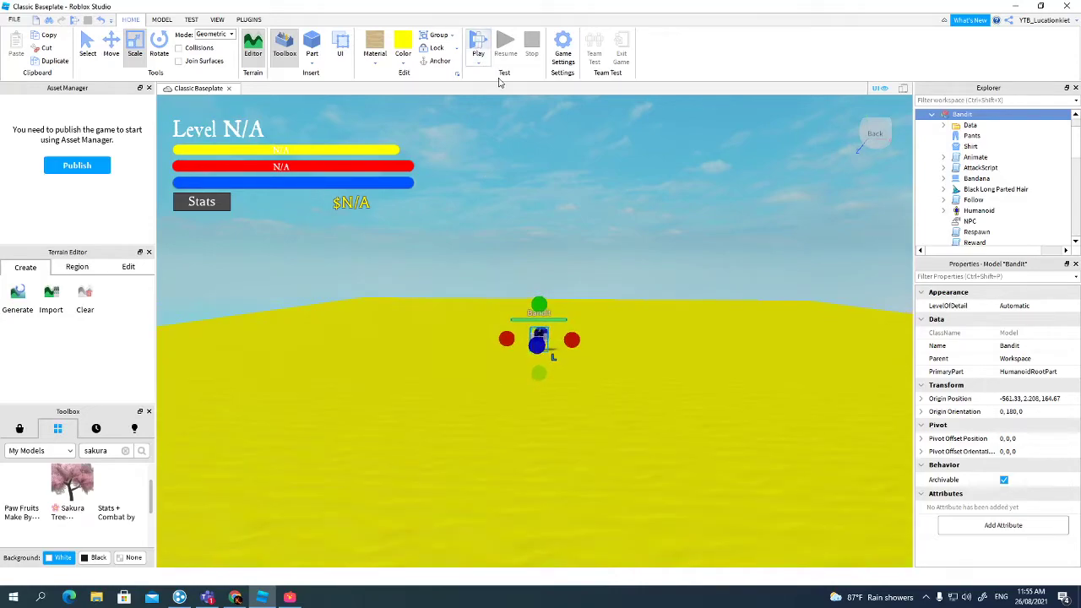
- Playtest the game and look around from the spawned character for the yellow platform
{"action": "key", "text": "F5"}
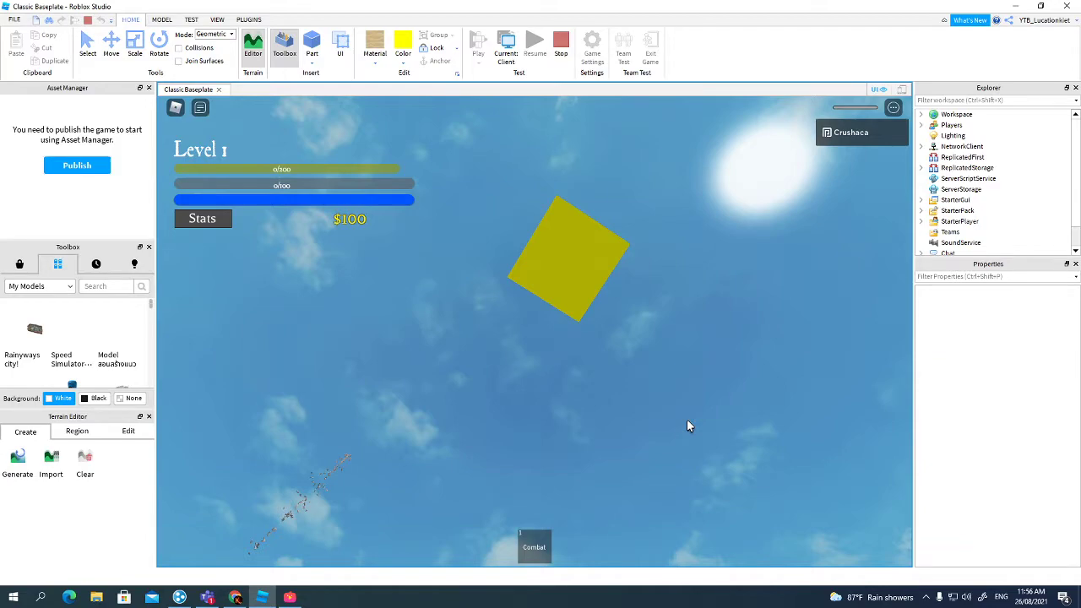
{"action": "right_click_drag", "start_coordinate": [687, 419], "coordinate": [730, 171]}
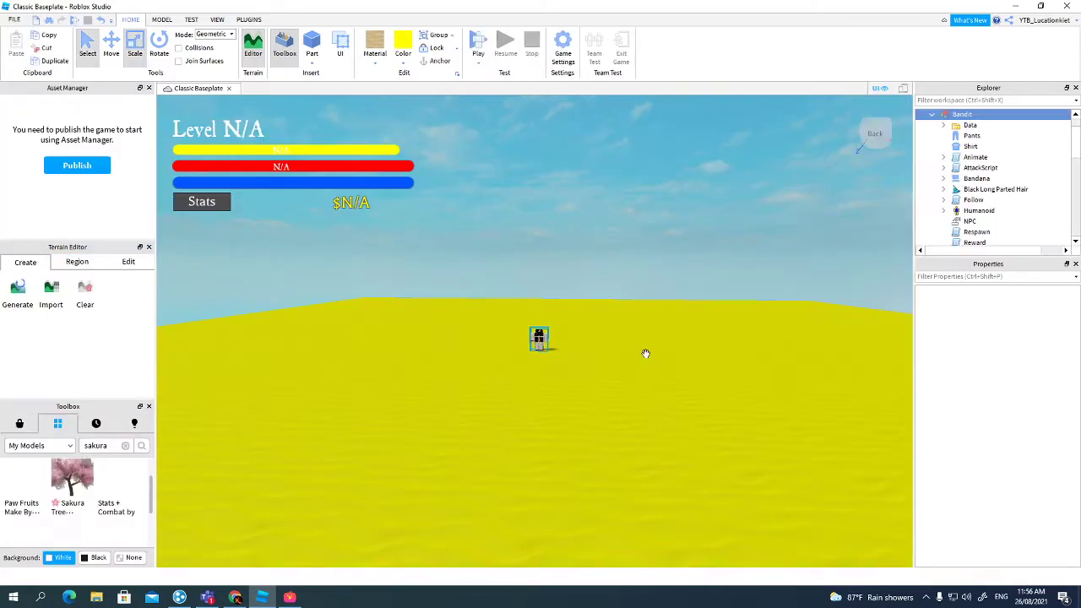
- Lower the yellow sand platform to a Y position of -236
{"action": "right_click_drag", "start_coordinate": [646, 354], "coordinate": [635, 364]}
{"action": "left_click", "coordinate": [574, 343]}
{"action": "right_click_drag", "start_coordinate": [575, 343], "coordinate": [530, 333]}
{"action": "left_click", "coordinate": [110, 48]}
{"action": "right_click_drag", "start_coordinate": [623, 361], "coordinate": [625, 355]}
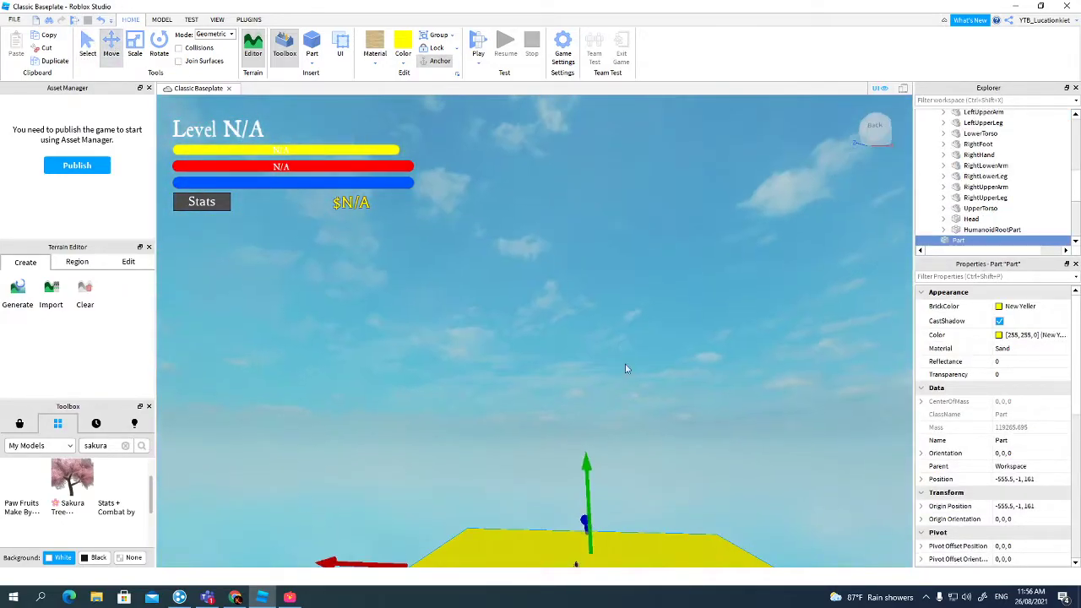
{"action": "right_click_drag", "start_coordinate": [637, 422], "coordinate": [637, 426]}
{"action": "right_click_drag", "start_coordinate": [629, 498], "coordinate": [636, 456]}
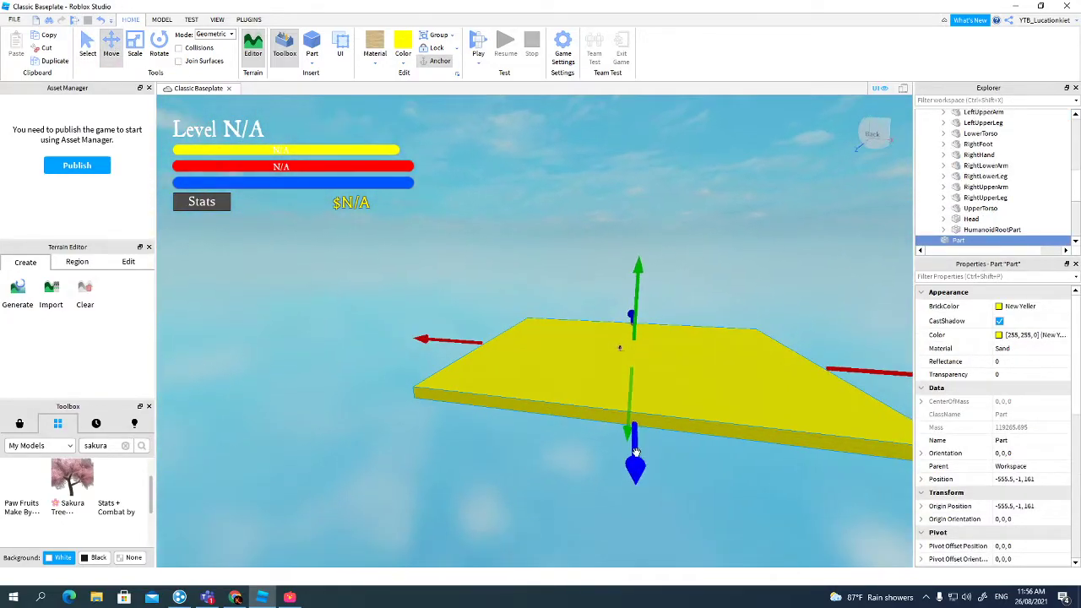
{"action": "left_click_drag", "start_coordinate": [631, 404], "coordinate": [631, 405]}
{"action": "right_click_drag", "start_coordinate": [631, 404], "coordinate": [632, 406]}
{"action": "left_click_drag", "start_coordinate": [632, 405], "coordinate": [671, 302]}
{"action": "right_click_drag", "start_coordinate": [686, 279], "coordinate": [691, 270]}
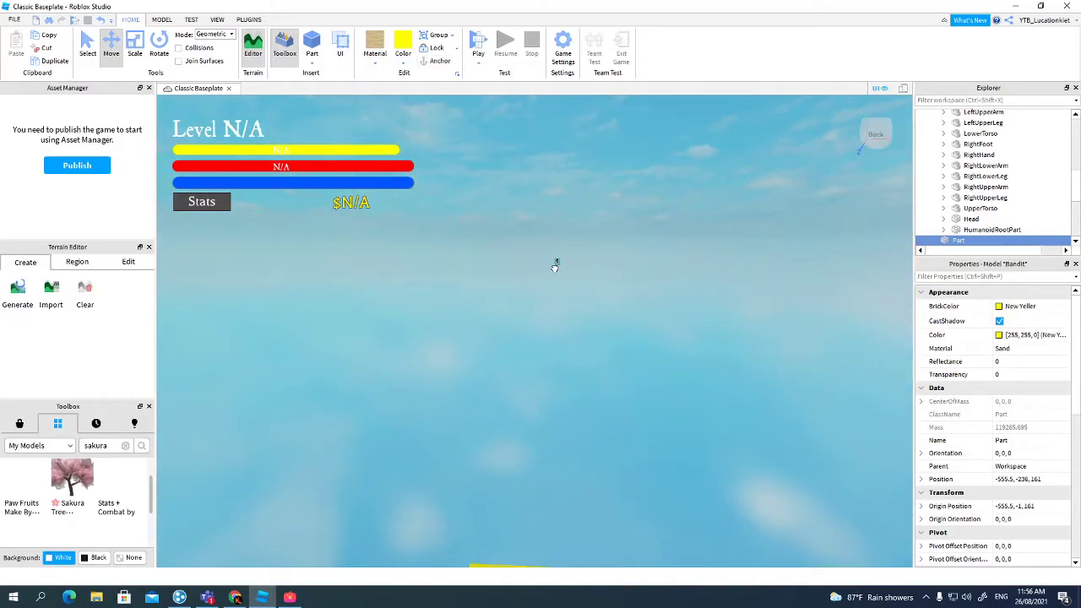
- Bring the Bandit down onto the lowered platform's surface, at an origin height of about -232.8
{"action": "right_click_drag", "start_coordinate": [554, 269], "coordinate": [554, 261]}
{"action": "left_click_drag", "start_coordinate": [580, 231], "coordinate": [584, 223]}
{"action": "key", "text": "w"}
{"action": "right_click_drag", "start_coordinate": [584, 223], "coordinate": [586, 217]}
{"action": "key", "text": "w"}
{"action": "left_click_drag", "start_coordinate": [574, 226], "coordinate": [574, 224]}
{"action": "right_click_drag", "start_coordinate": [576, 227], "coordinate": [574, 224]}
{"action": "left_click_drag", "start_coordinate": [570, 222], "coordinate": [517, 313]}
- Duplicate the Bandit and spread the two across the platform, one at about X -517 and the other at about X -609
{"action": "middle_click_drag", "start_coordinate": [520, 313], "coordinate": [589, 313]}
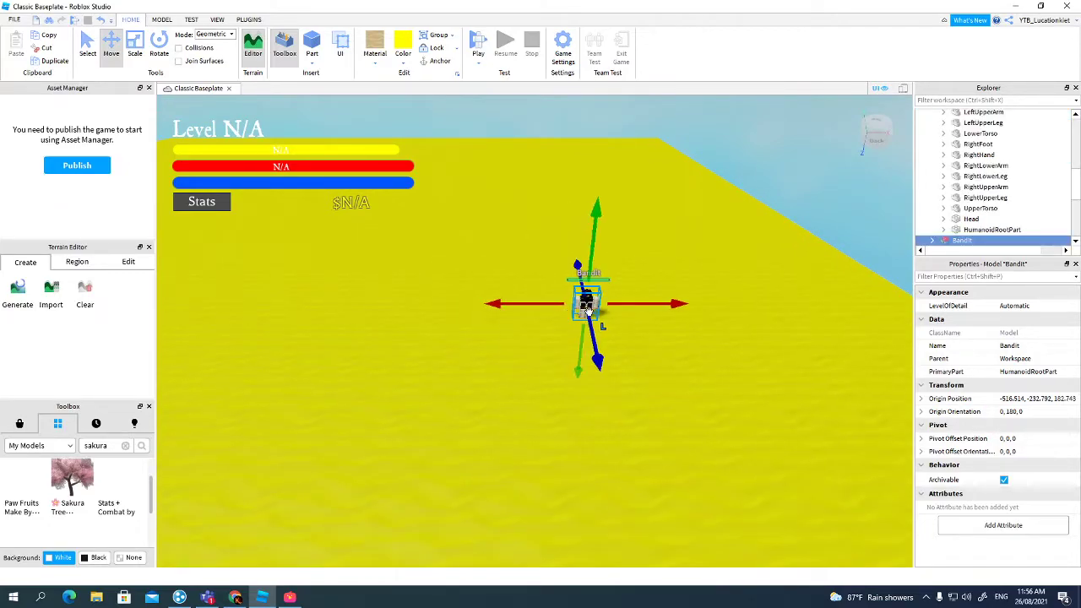
{"action": "key", "text": "a"}
{"action": "left_click", "coordinate": [521, 308]}
{"action": "key", "text": "d"}
{"action": "left_click", "coordinate": [635, 310]}
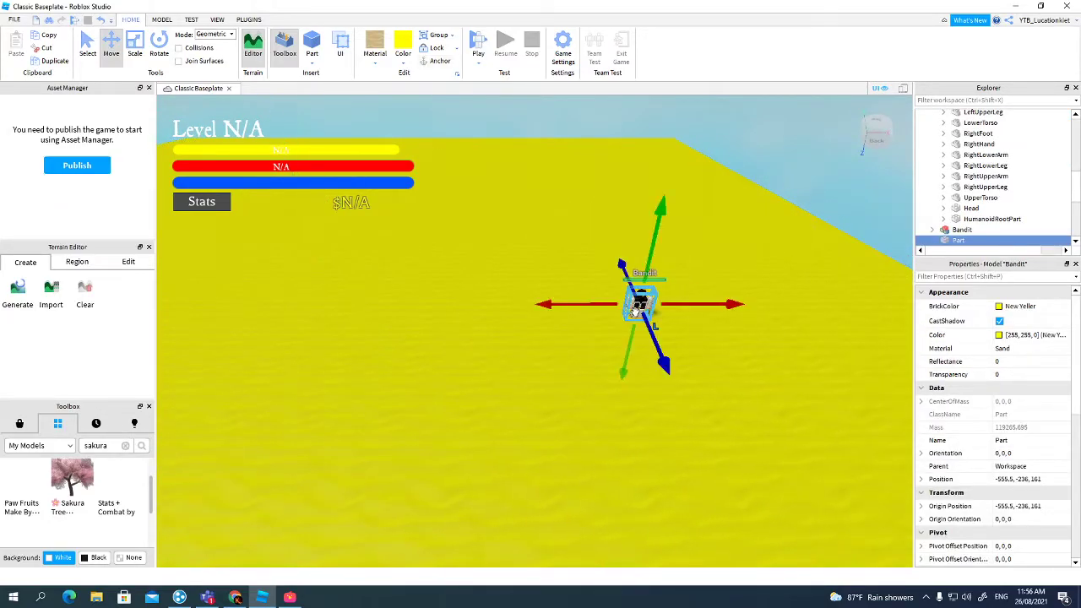
{"action": "left_click_drag", "start_coordinate": [613, 308], "coordinate": [406, 304]}
{"action": "key", "text": "a"}
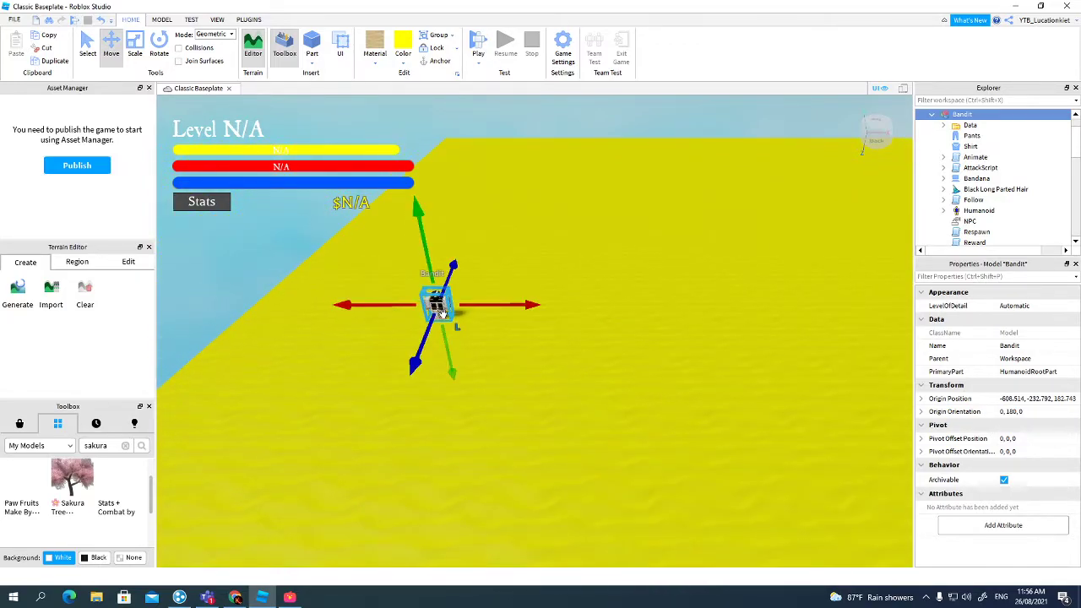
{"action": "key", "text": "s"}
{"action": "key", "text": "w"}
{"action": "key", "text": "a"}
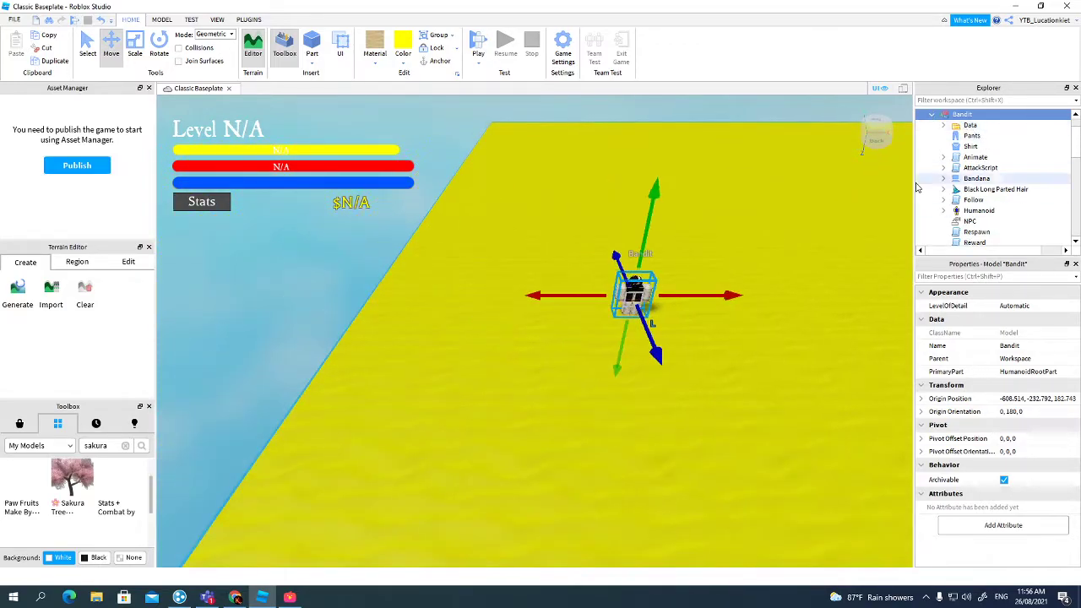
- In the second Bandit's Reward script, set the Exp amount added to 25000 and the gold amount to 250
{"action": "scroll", "coordinate": [945, 139], "scroll_direction": "up", "scroll_amount": 1}
{"action": "key", "text": "ctrl+d"}
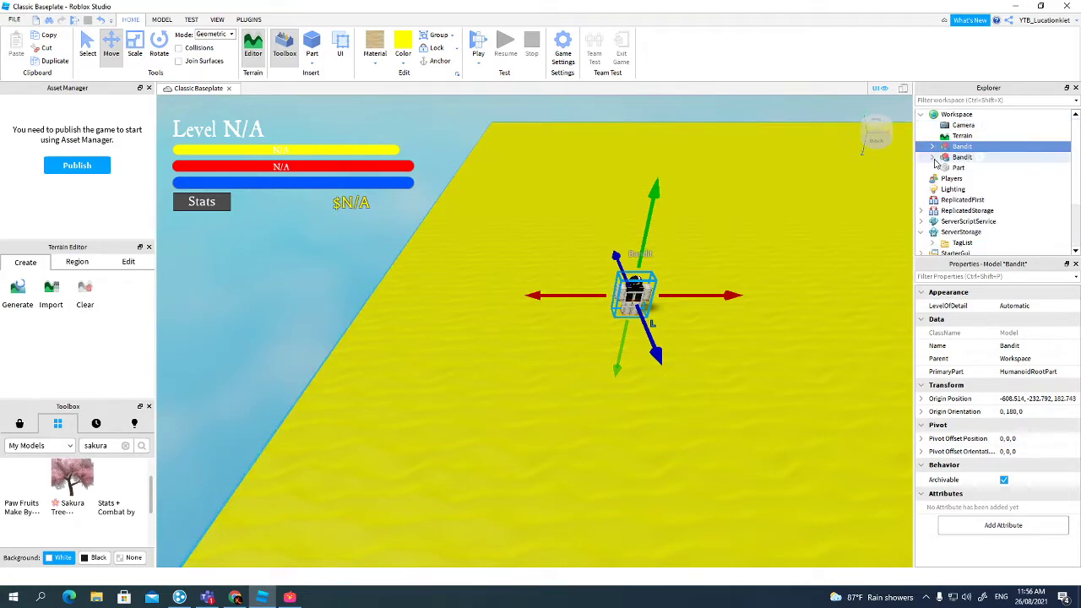
{"action": "scroll", "coordinate": [954, 182], "scroll_direction": "down", "scroll_amount": 3}
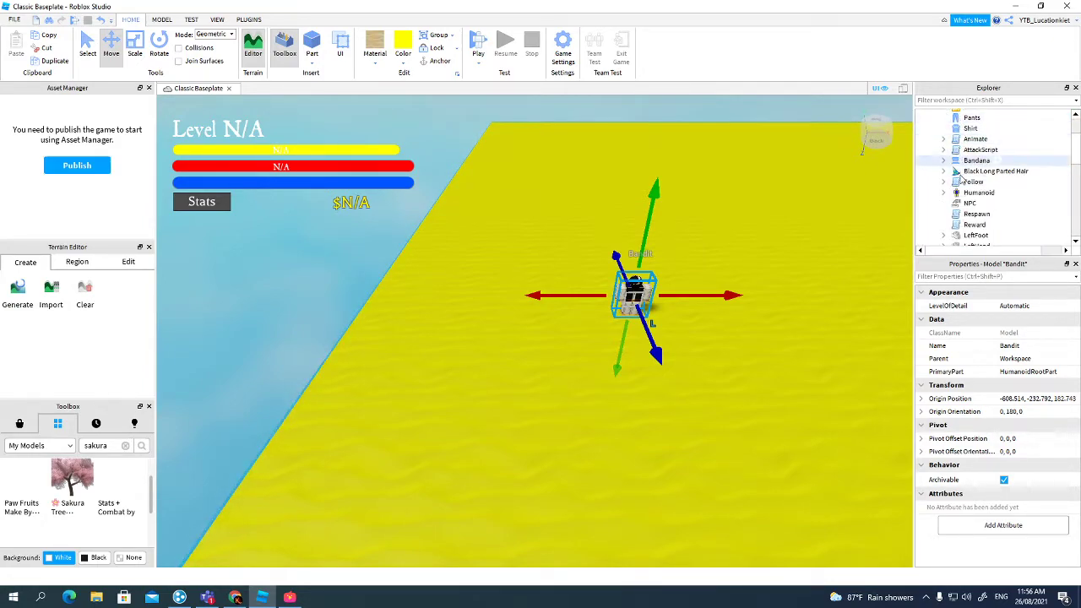
{"action": "double_click", "coordinate": [973, 225]}
{"action": "left_click", "coordinate": [381, 176]}
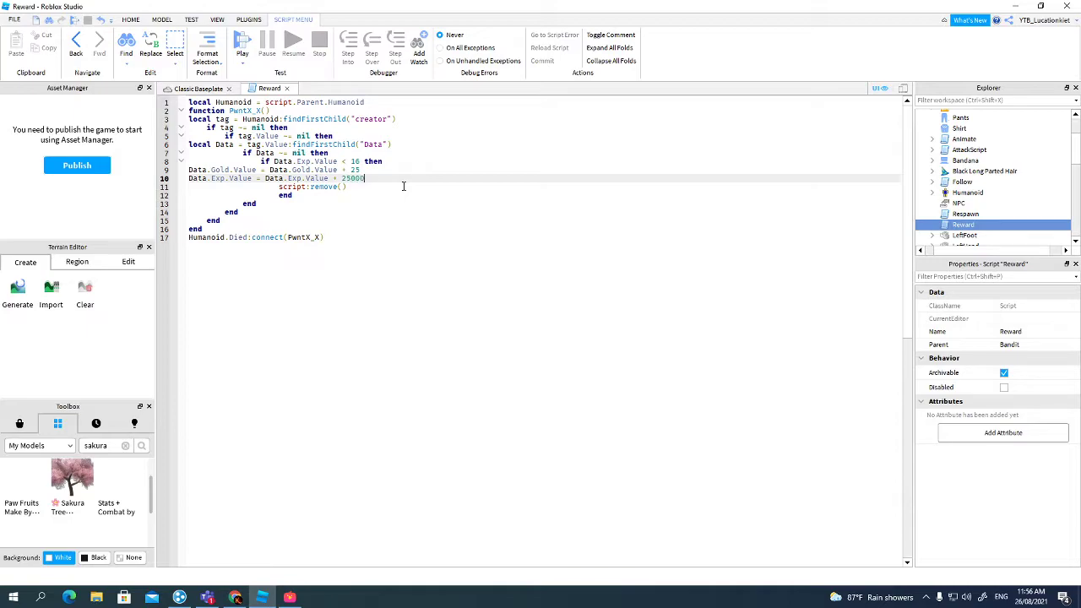
{"action": "left_click", "coordinate": [373, 170]}
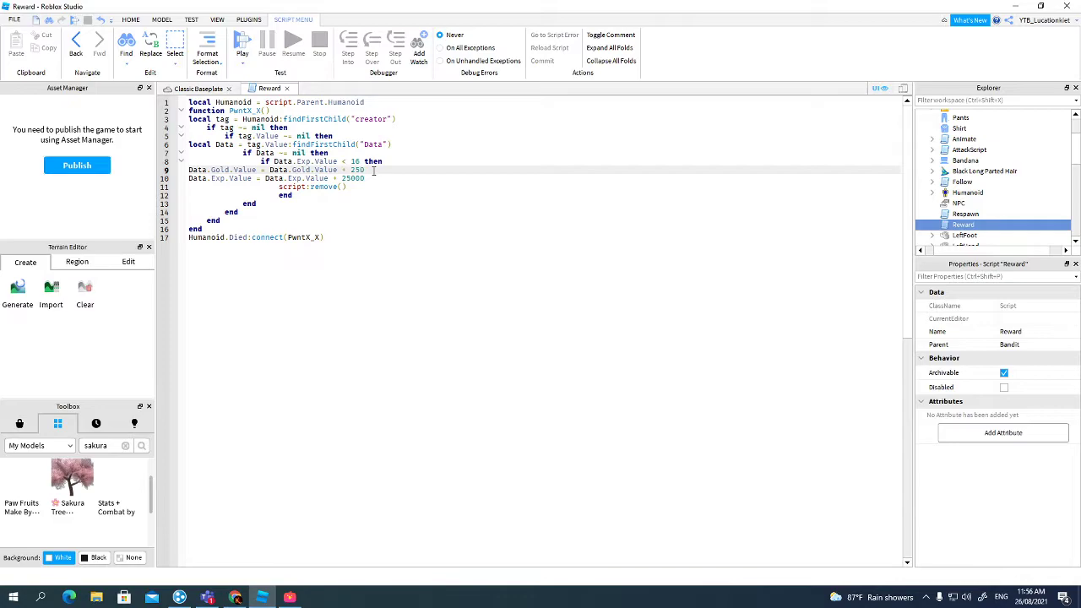
{"action": "left_click", "coordinate": [287, 90]}
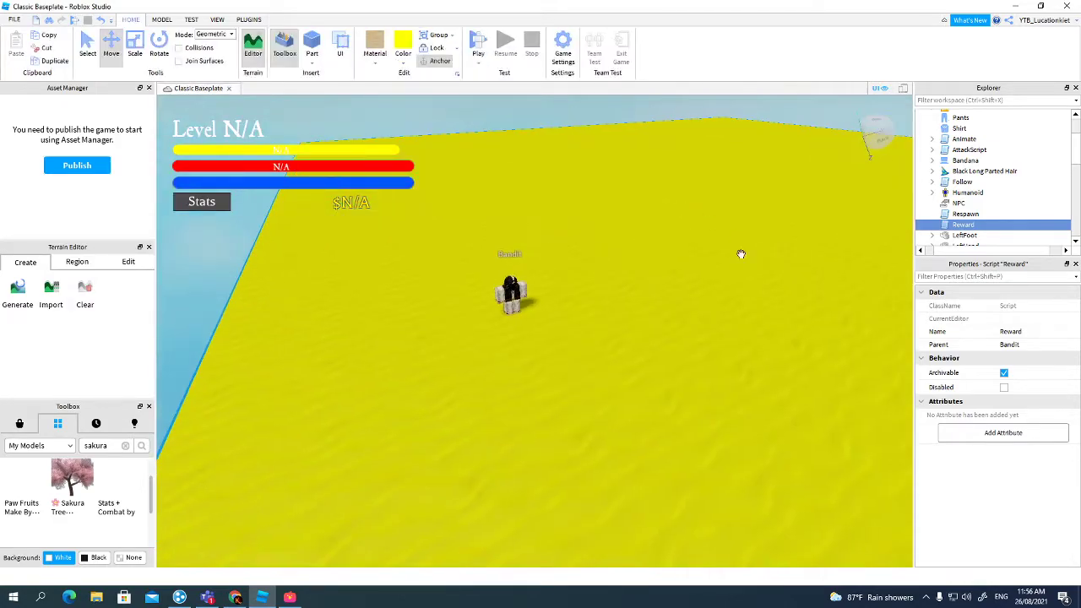
- Rename the Bandit whose Reward script gives 250 gold to "Bandit Pro"
{"action": "mouse_move", "coordinate": [674, 394]}
{"action": "right_mouse_down"}
{"action": "mouse_move", "coordinate": [694, 392]}
{"action": "mouse_move", "coordinate": [675, 395]}
{"action": "right_mouse_up"}
{"action": "scroll", "coordinate": [674, 394], "scroll_direction": "down", "scroll_amount": 5}
{"action": "key", "text": "w"}
{"action": "key", "text": "s"}
{"action": "key", "text": "w"}
{"action": "right_click_drag", "start_coordinate": [579, 417], "coordinate": [579, 417]}
{"action": "scroll", "coordinate": [1075, 140], "scroll_direction": "up", "scroll_amount": 3}
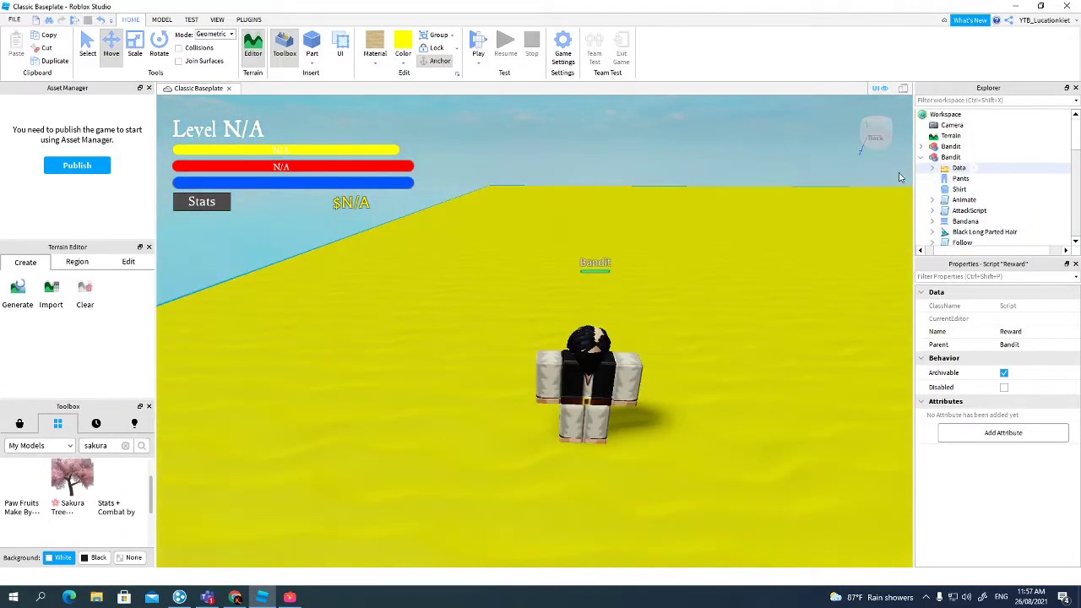
{"action": "left_click", "coordinate": [922, 158]}
{"action": "right_click", "coordinate": [929, 157]}
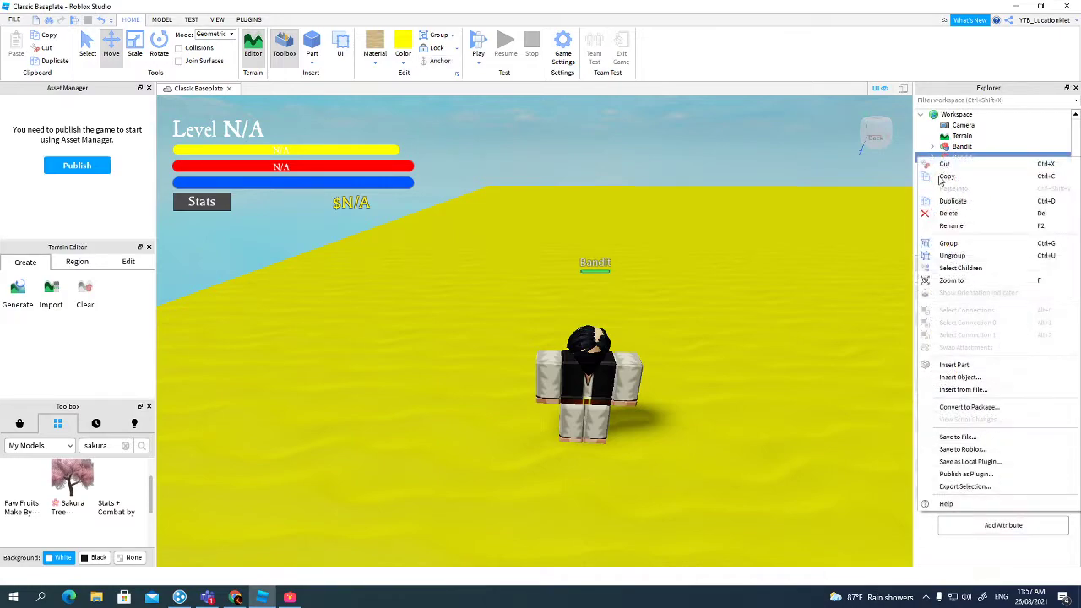
{"action": "left_click", "coordinate": [963, 227]}
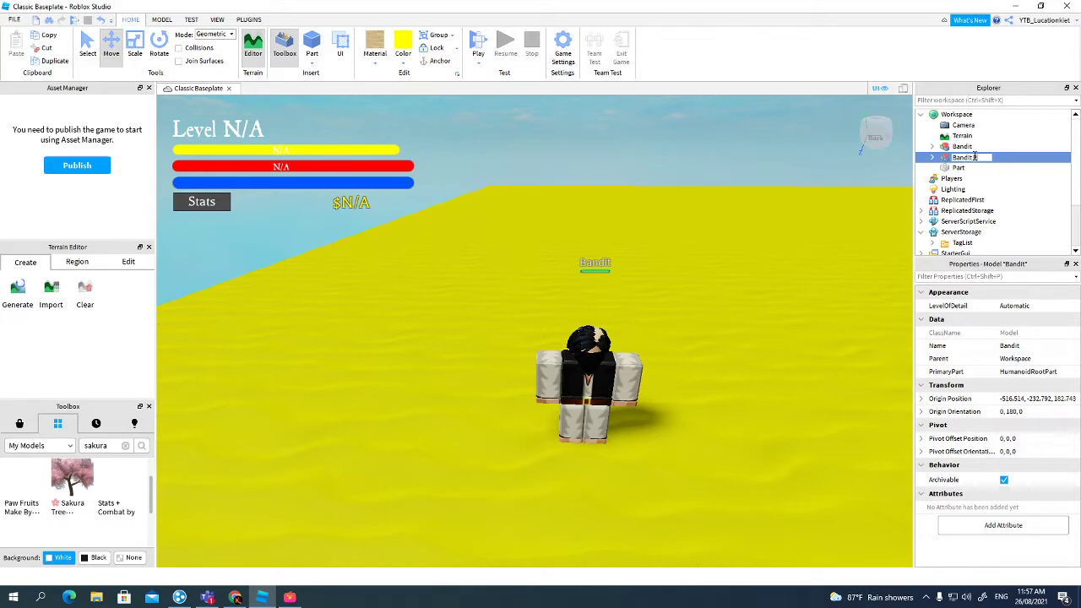
{"action": "left_click", "coordinate": [931, 158]}
{"action": "left_click", "coordinate": [932, 158]}
{"action": "key", "text": "f"}
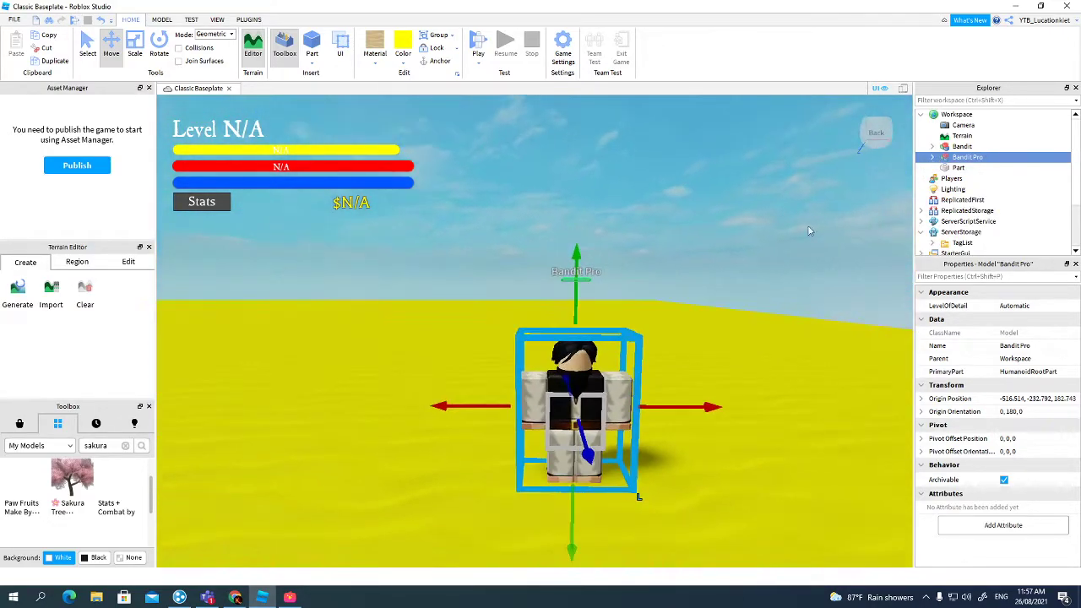
- Check the gold and Exp amounts in Bandit Pro's Reward script
{"action": "left_click", "coordinate": [933, 158]}
{"action": "scroll", "coordinate": [946, 185], "scroll_direction": "down", "scroll_amount": 1}
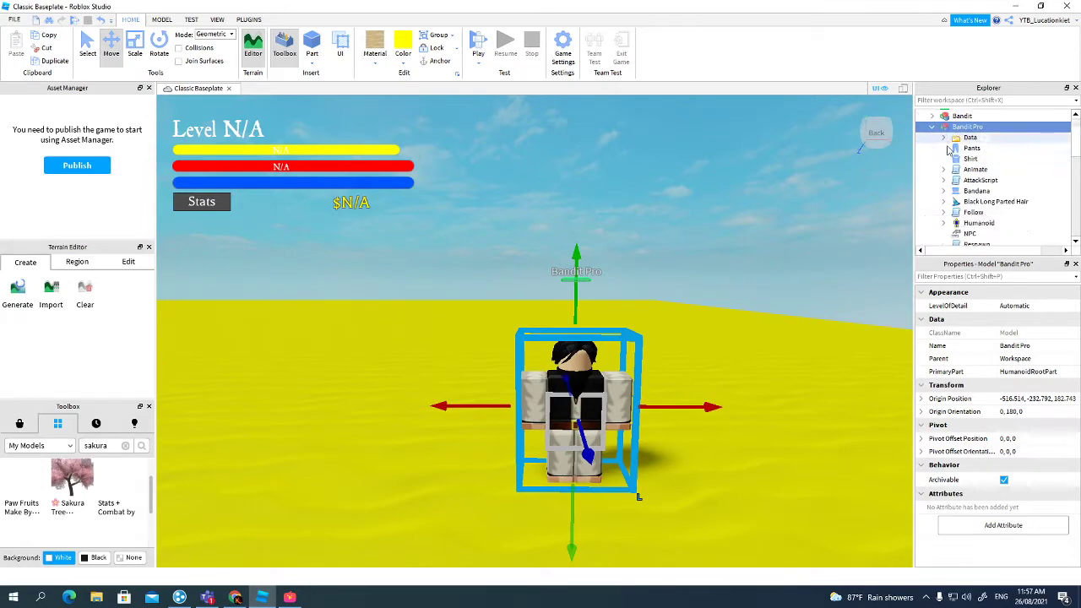
{"action": "scroll", "coordinate": [964, 231], "scroll_direction": "down", "scroll_amount": 1}
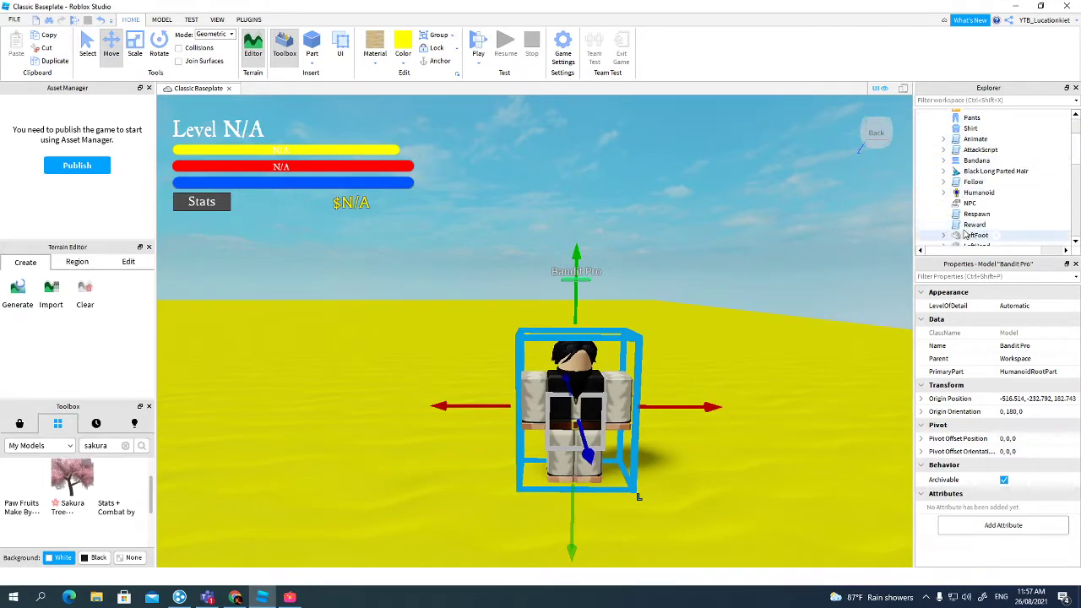
{"action": "double_click", "coordinate": [964, 225]}
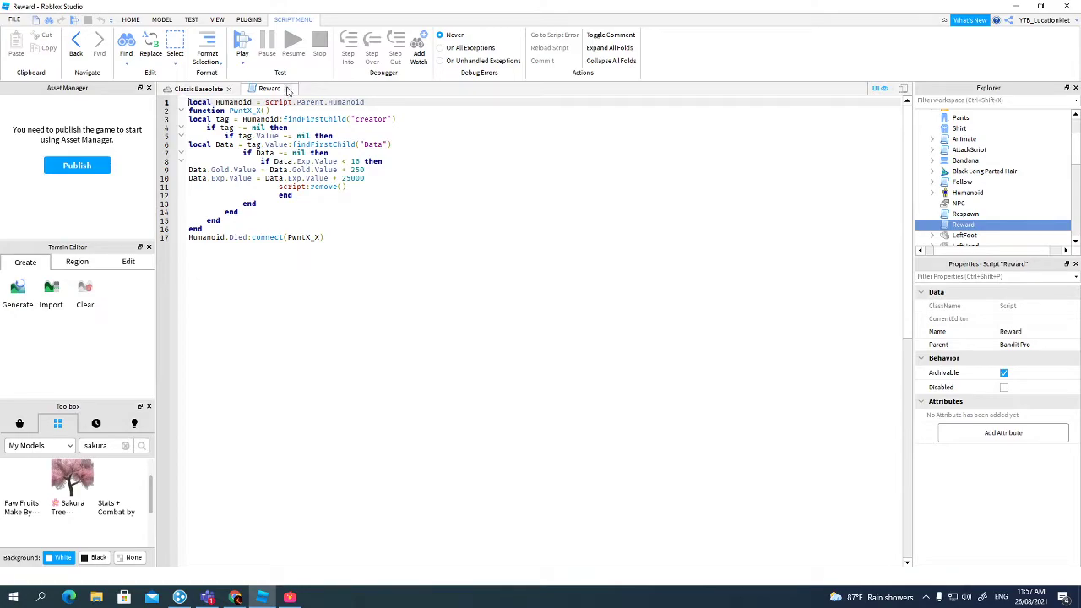
{"action": "left_click", "coordinate": [287, 89]}
- Set MaxHealth to 150 on Bandit Pro's Humanoid and set its Health to match
{"action": "scroll", "coordinate": [965, 201], "scroll_direction": "up", "scroll_amount": 3}
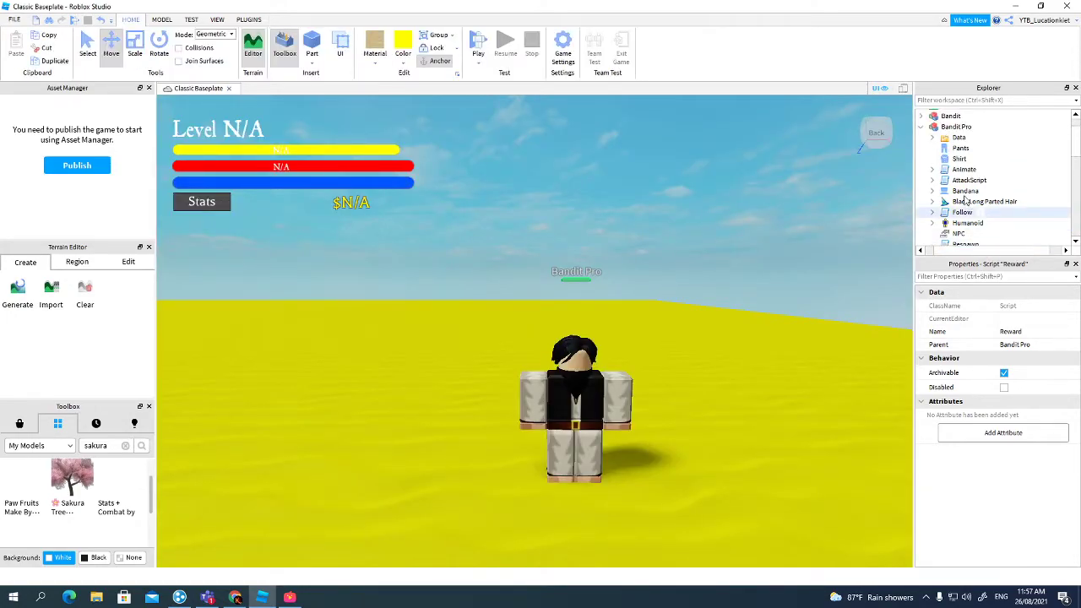
{"action": "left_click", "coordinate": [968, 223]}
{"action": "scroll", "coordinate": [1007, 401], "scroll_direction": "down", "scroll_amount": 2}
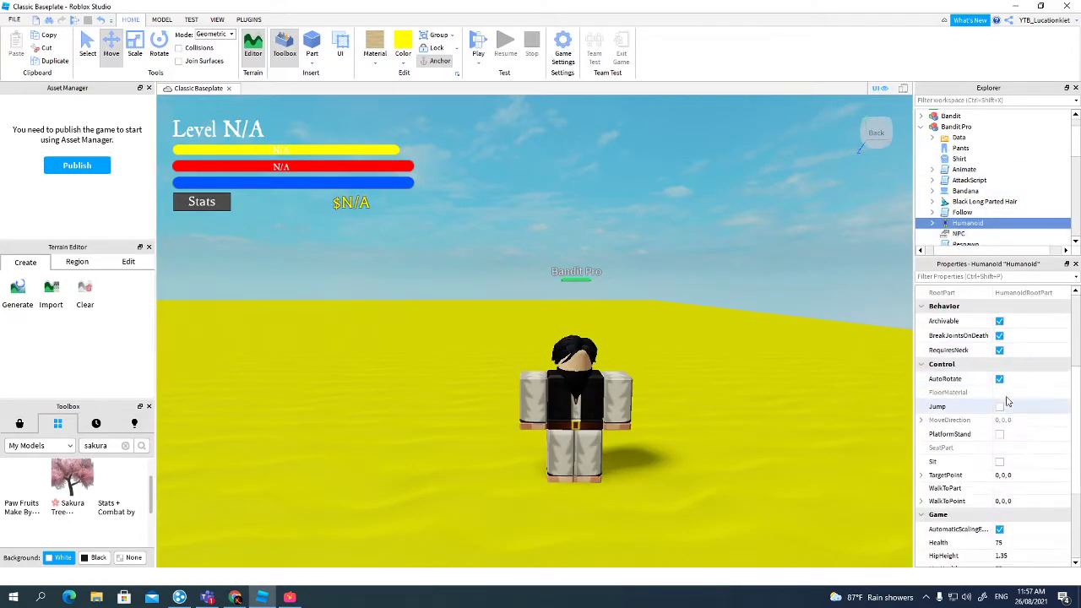
{"action": "scroll", "coordinate": [1009, 405], "scroll_direction": "down", "scroll_amount": 3}
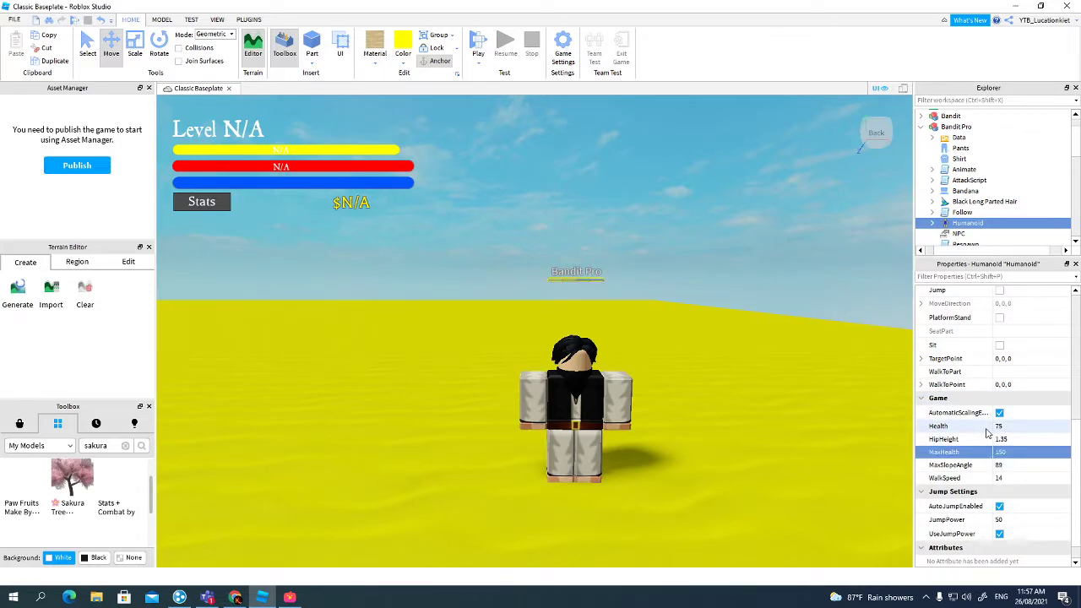
{"action": "left_click", "coordinate": [997, 428]}
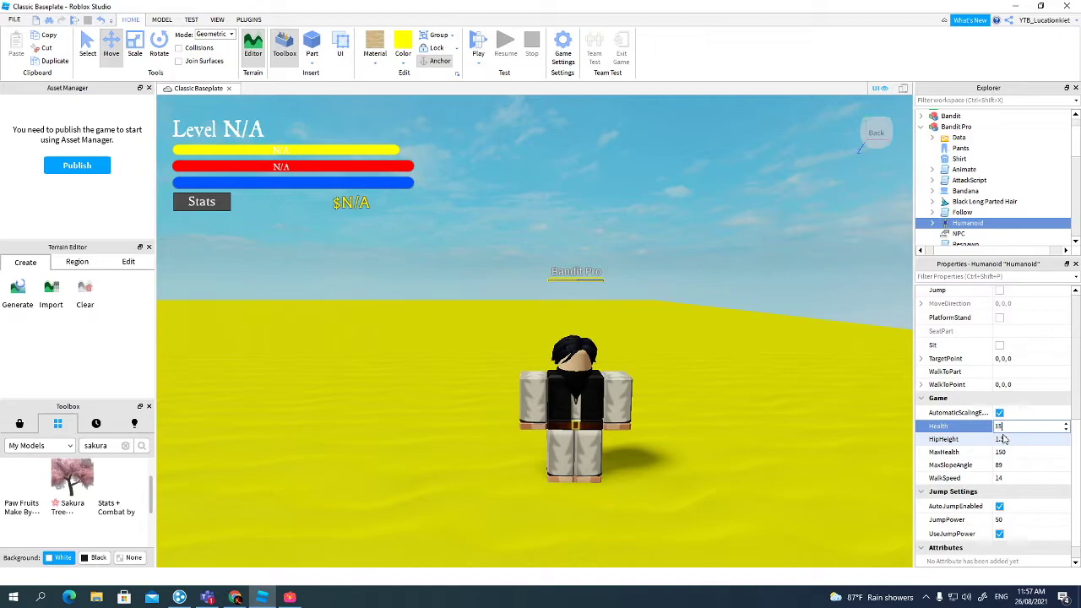
- Playtest the game, equip the Combat tool and walk up to Bandit Pro to see how it behaves
{"action": "right_click_drag", "start_coordinate": [837, 167], "coordinate": [726, 248]}
{"action": "left_click", "coordinate": [479, 47]}
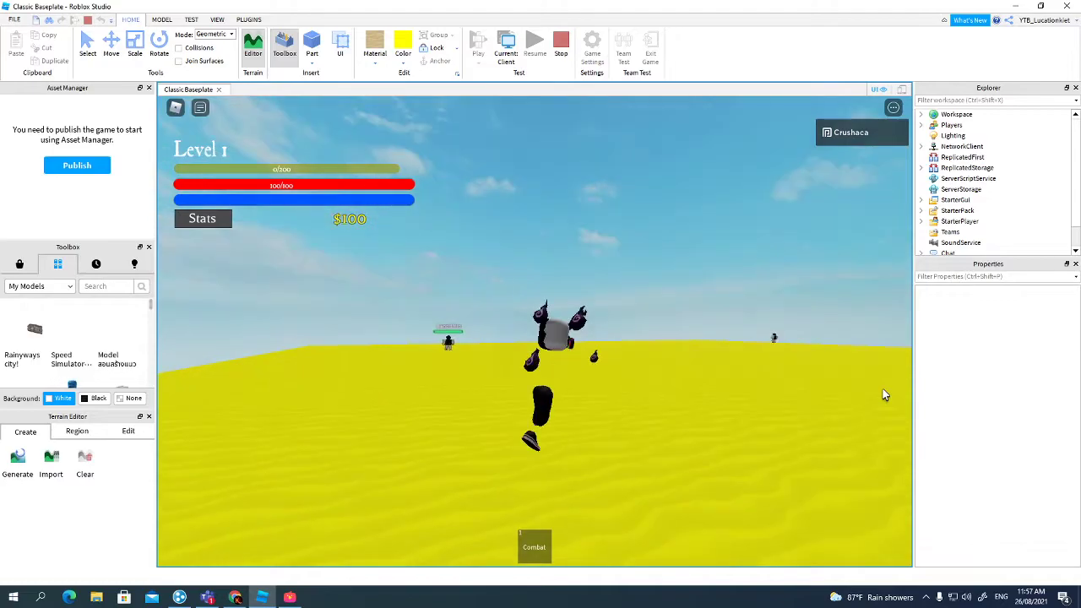
{"action": "right_click_drag", "start_coordinate": [883, 389], "coordinate": [691, 300]}
{"action": "key", "text": "w"}
{"action": "key", "text": "1"}
{"action": "key", "text": "a"}
{"action": "key", "text": "d"}
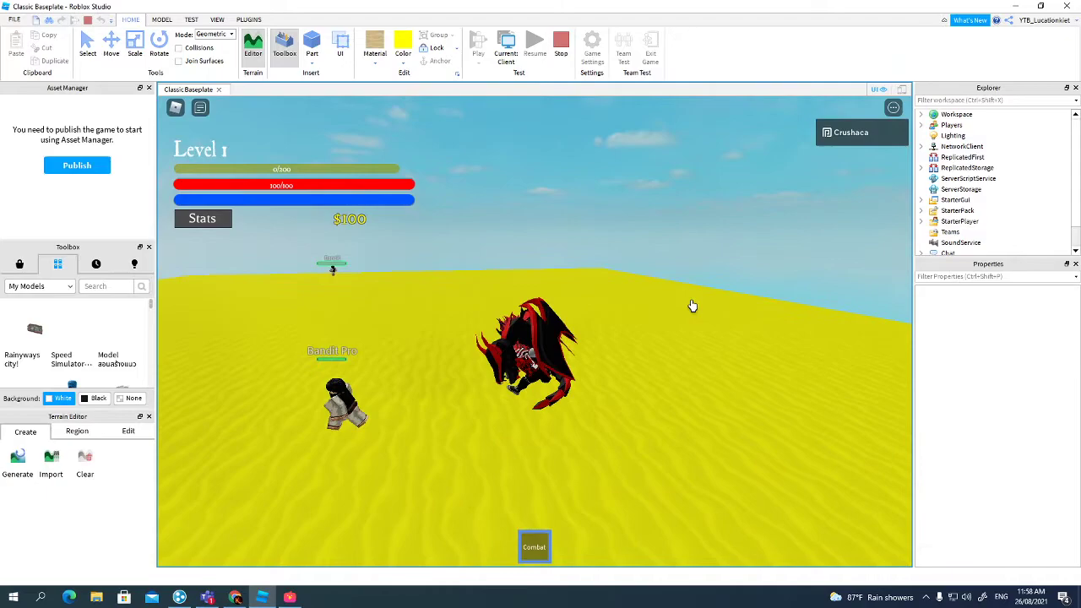
{"action": "key", "text": "s"}
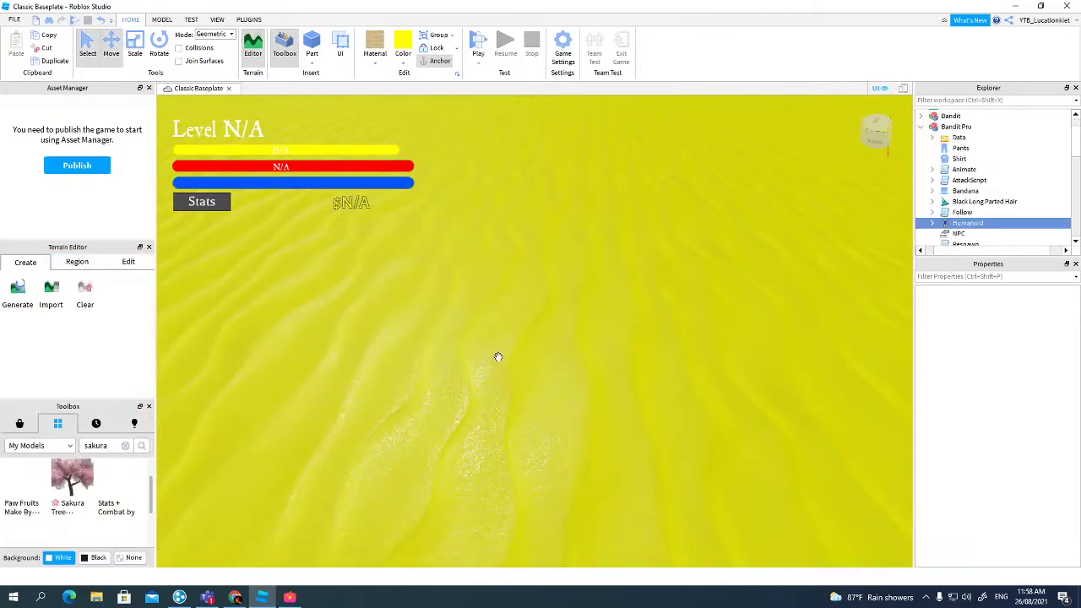
- Scale the Bandit Pro model up on the platform
{"action": "left_click", "coordinate": [618, 418]}
{"action": "key", "text": "s"}
{"action": "right_click_drag", "start_coordinate": [619, 418], "coordinate": [618, 415]}
{"action": "key", "text": "w"}
{"action": "left_click", "coordinate": [135, 44]}
{"action": "key", "text": "f"}
{"action": "left_click_drag", "start_coordinate": [590, 289], "coordinate": [615, 260]}
- Scale the regular Bandit up as well, to an origin height of about -231.9
{"action": "key", "text": "s"}
{"action": "key", "text": "a"}
{"action": "key", "text": "w"}
{"action": "right_click_drag", "start_coordinate": [414, 293], "coordinate": [412, 292]}
{"action": "key", "text": "w"}
{"action": "key", "text": "a"}
{"action": "left_click", "coordinate": [591, 403]}
{"action": "left_click_drag", "start_coordinate": [594, 334], "coordinate": [611, 271]}
{"action": "key", "text": "s"}
{"action": "right_click_drag", "start_coordinate": [650, 294], "coordinate": [650, 295]}
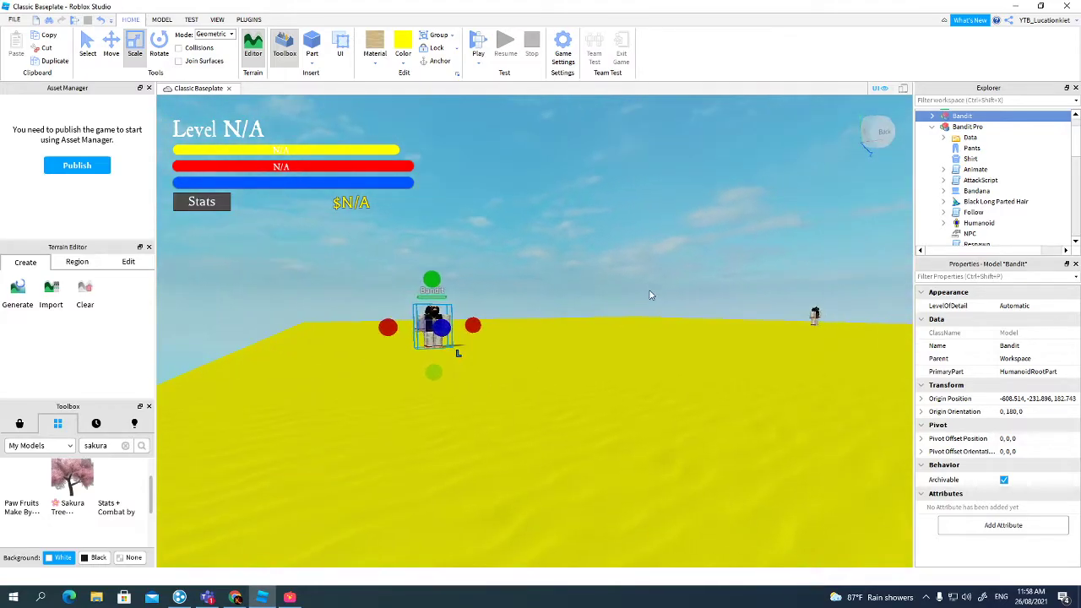
- Start a playtest, equip the Combat tool and walk the character across the sand platform towards the enemies
{"action": "left_click", "coordinate": [476, 42]}
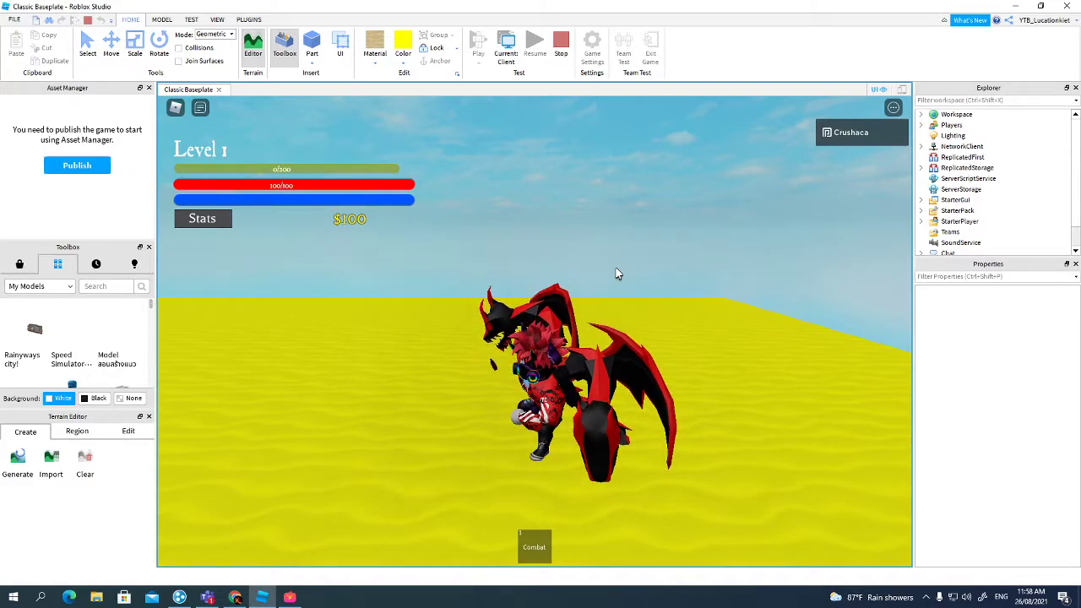
{"action": "right_click_drag", "start_coordinate": [750, 316], "coordinate": [750, 322]}
{"action": "key", "text": "w"}
{"action": "key", "text": "d"}
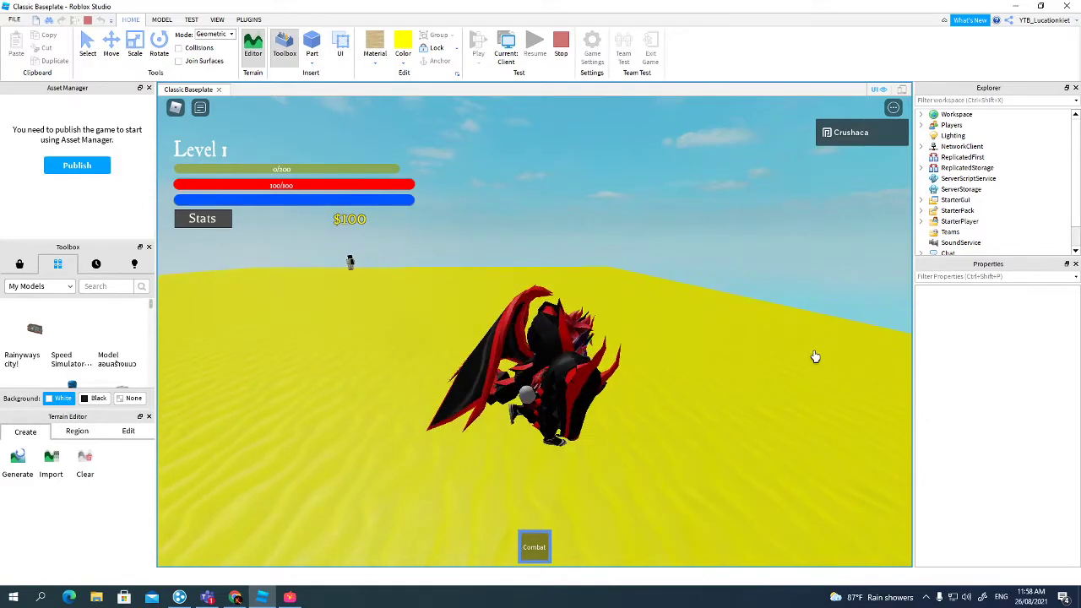
{"action": "key", "text": "a"}
{"action": "key", "text": "w"}
- Fight the regular Bandit with the Combat tool until it is defeated
{"action": "right_click_drag", "start_coordinate": [815, 356], "coordinate": [815, 356]}
{"action": "key", "text": "s"}
{"action": "key", "text": "s"}
{"action": "left_click", "coordinate": [815, 356]}
{"action": "left_click", "coordinate": [809, 357]}
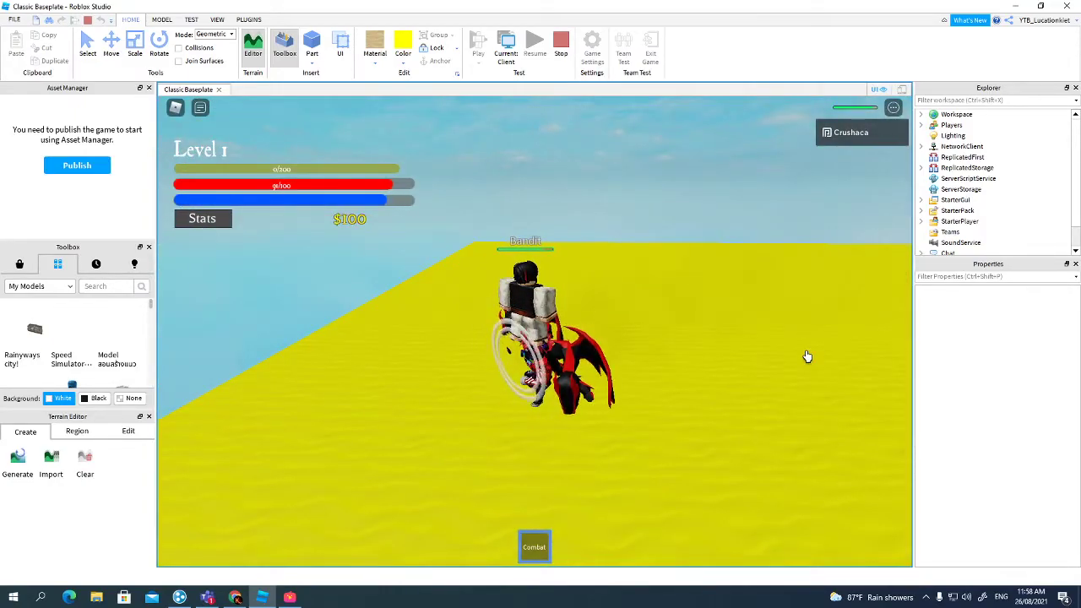
{"action": "key", "text": "s"}
{"action": "right_click_drag", "start_coordinate": [815, 356], "coordinate": [815, 357]}
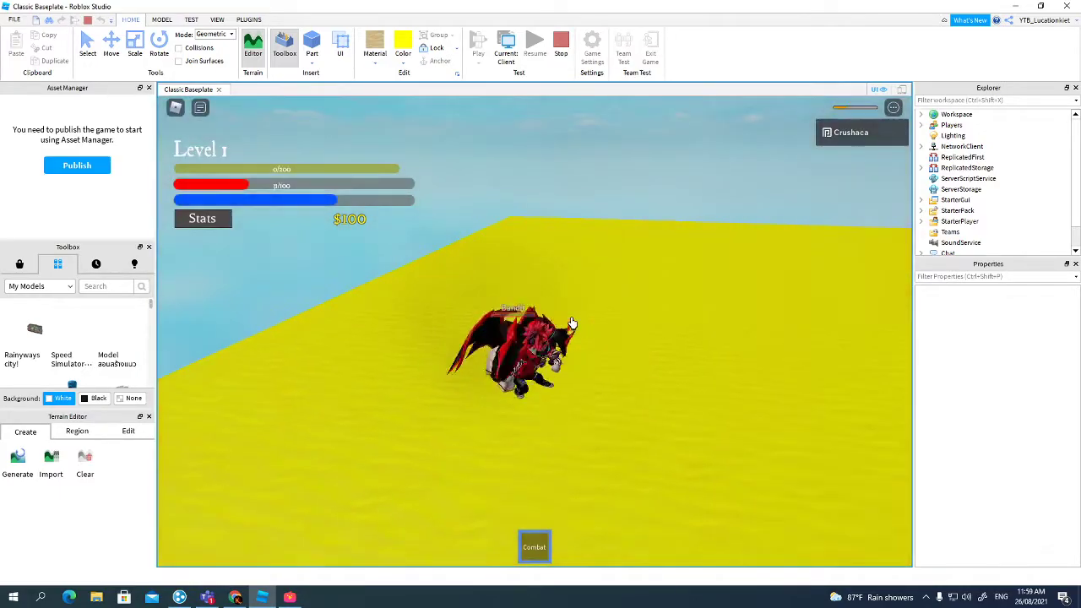
{"action": "left_click", "coordinate": [573, 323]}
{"action": "left_click", "coordinate": [572, 322]}
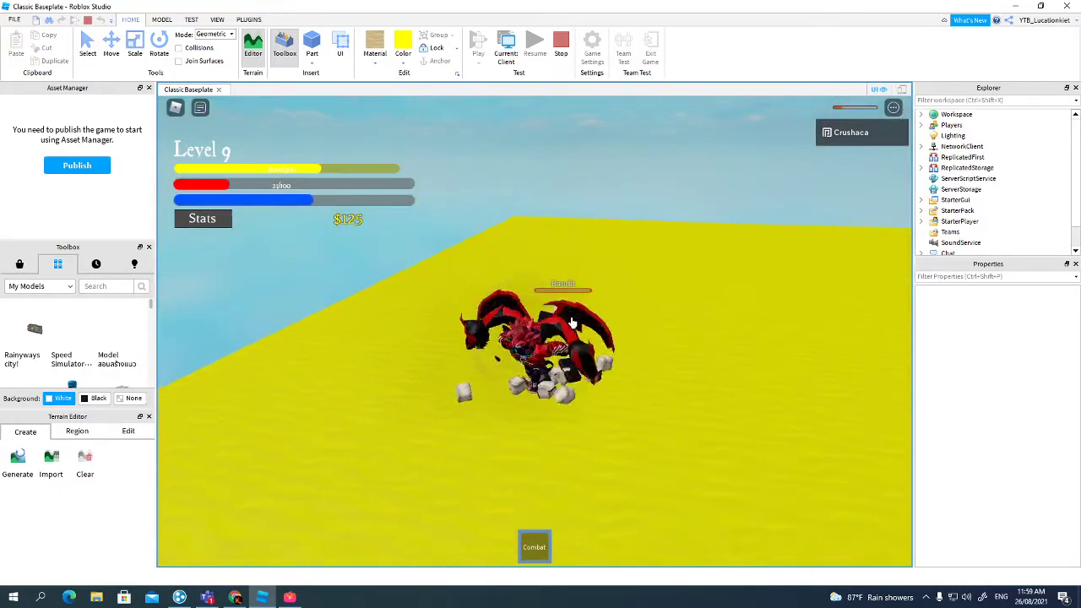
- Spend the skill points to raise Defense to 16 and Strength to 10, and close the stats window
{"action": "left_click", "coordinate": [207, 218]}
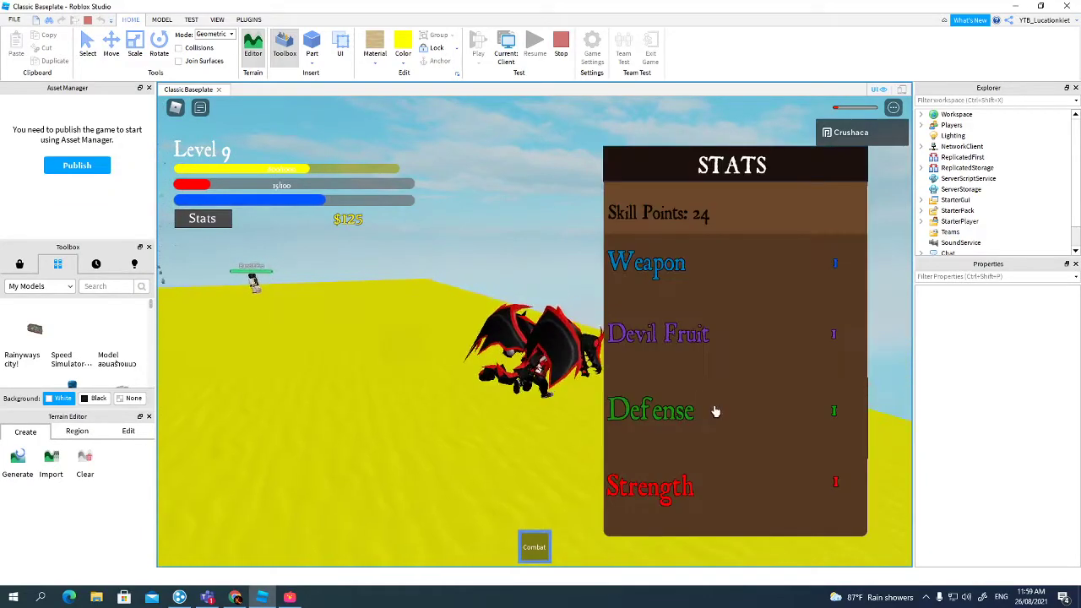
{"action": "left_click", "coordinate": [834, 415]}
{"action": "left_click", "coordinate": [833, 414]}
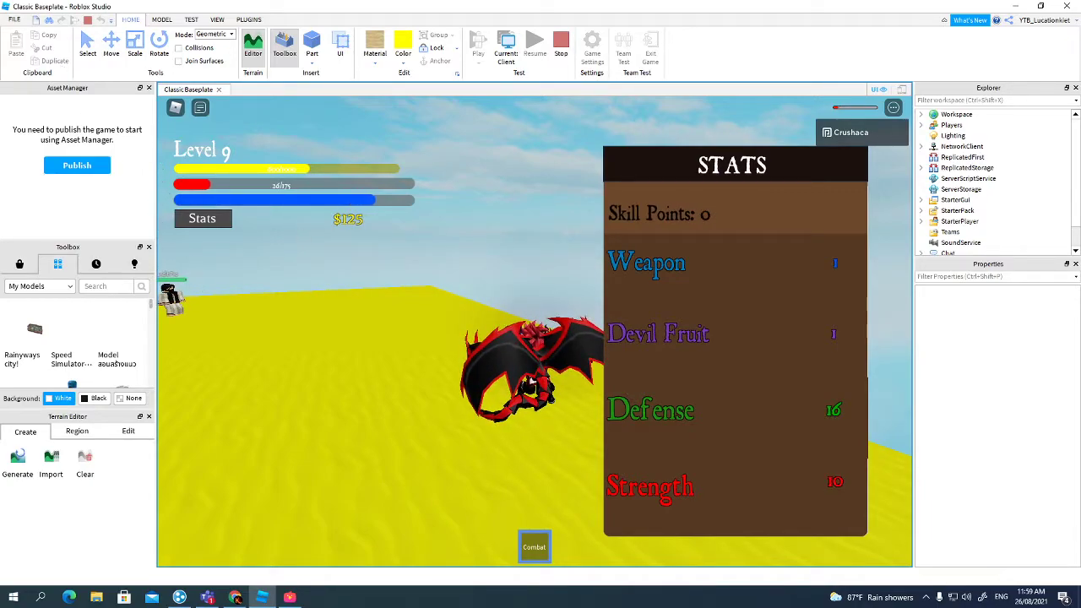
{"action": "left_click", "coordinate": [200, 218]}
- Examine the player's Data folder during the playtest, checking values such as Defense, Gold, Sword and Special
{"action": "left_click", "coordinate": [922, 125]}
{"action": "left_click", "coordinate": [933, 135]}
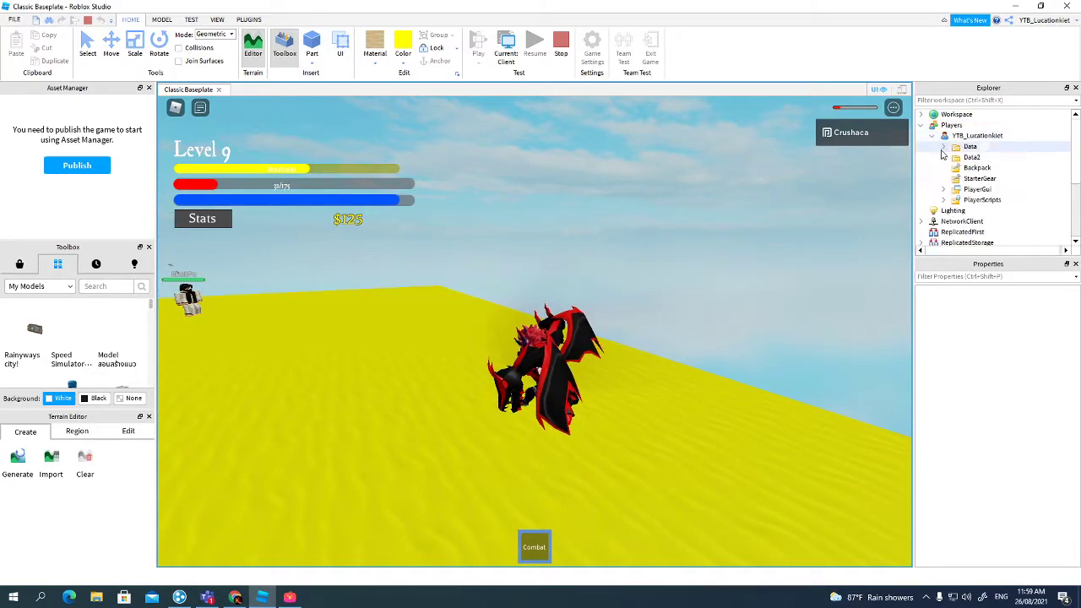
{"action": "left_click", "coordinate": [943, 147]}
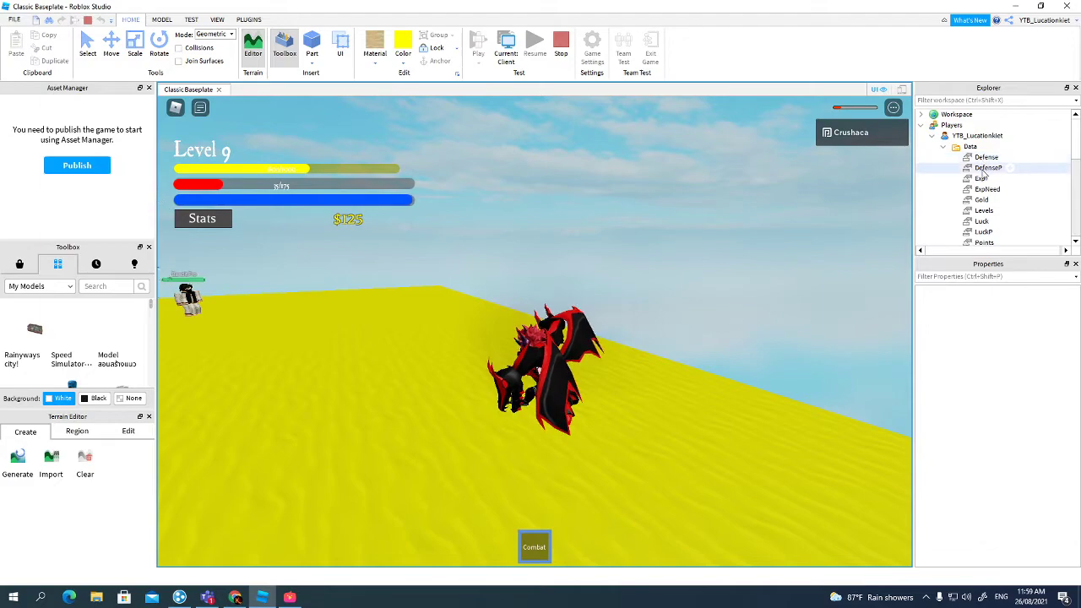
{"action": "left_click", "coordinate": [985, 167]}
{"action": "left_click", "coordinate": [985, 157]}
{"action": "scroll", "coordinate": [984, 216], "scroll_direction": "down", "scroll_amount": 3}
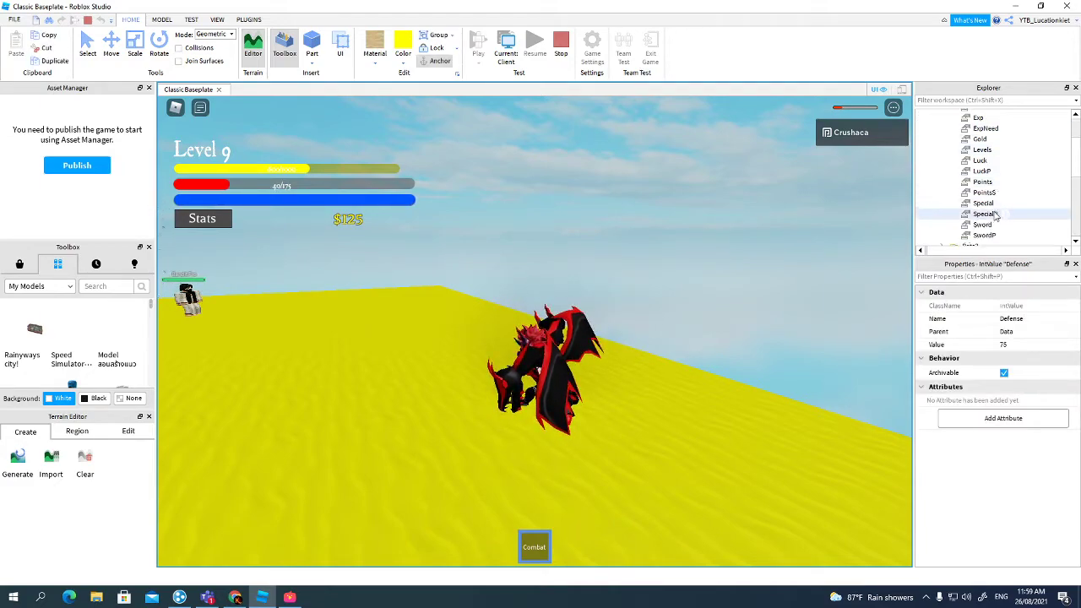
{"action": "left_click", "coordinate": [985, 137]}
{"action": "scroll", "coordinate": [981, 141], "scroll_direction": "up", "scroll_amount": 2}
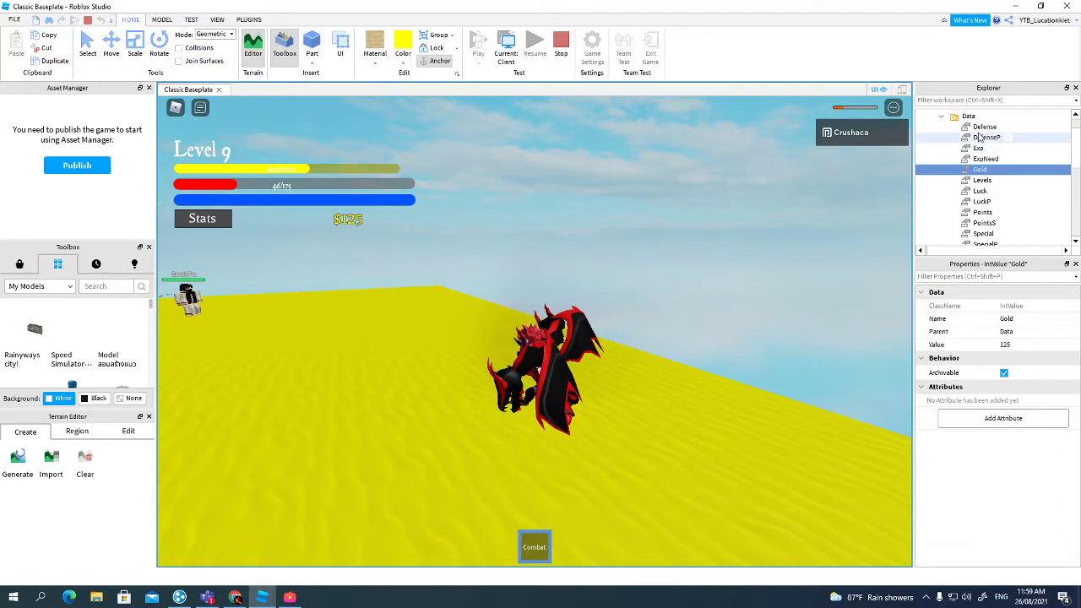
{"action": "scroll", "coordinate": [982, 144], "scroll_direction": "down", "scroll_amount": 3}
{"action": "left_click", "coordinate": [983, 194]}
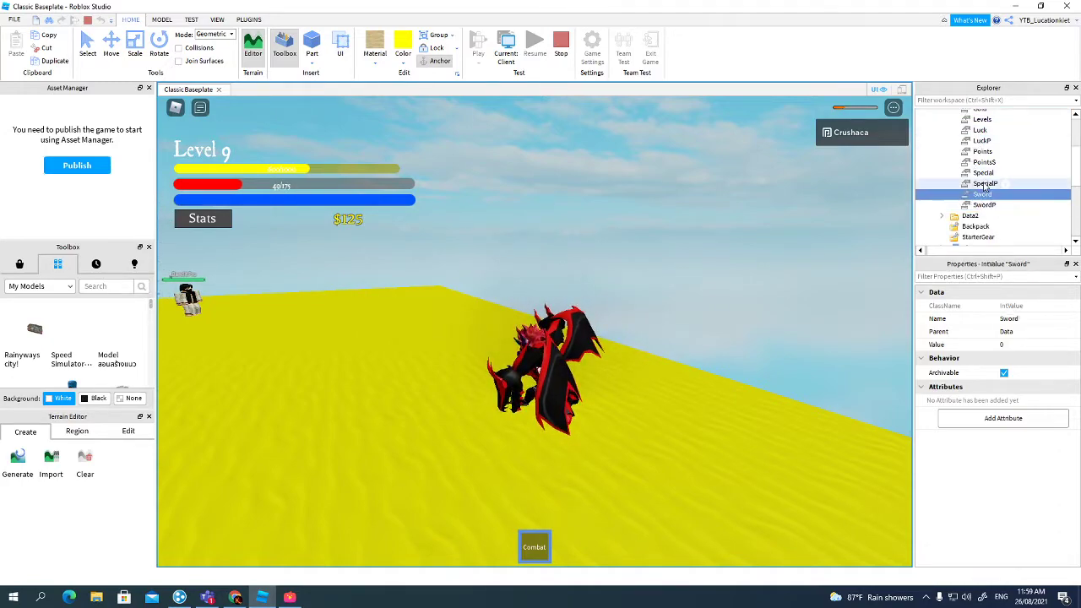
{"action": "left_click", "coordinate": [983, 173]}
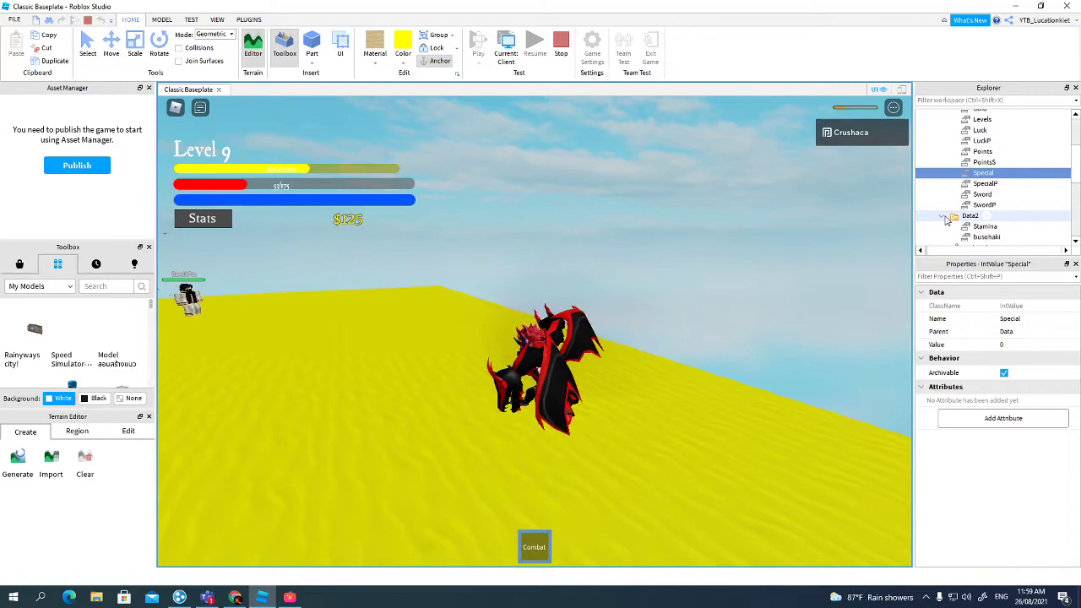
- Set the Stamina value in the player's Data2 folder to 28375
{"action": "scroll", "coordinate": [947, 220], "scroll_direction": "down", "scroll_amount": 1}
{"action": "left_click", "coordinate": [985, 196]}
{"action": "left_click", "coordinate": [1021, 345]}
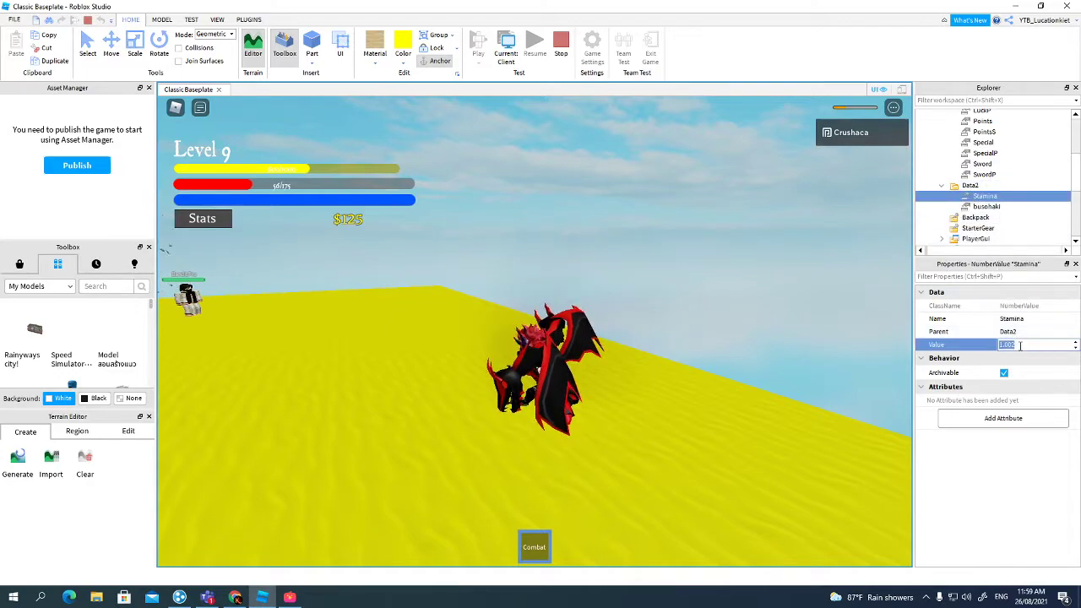
{"action": "type", "text": "28375"}
{"action": "key", "text": "Return"}
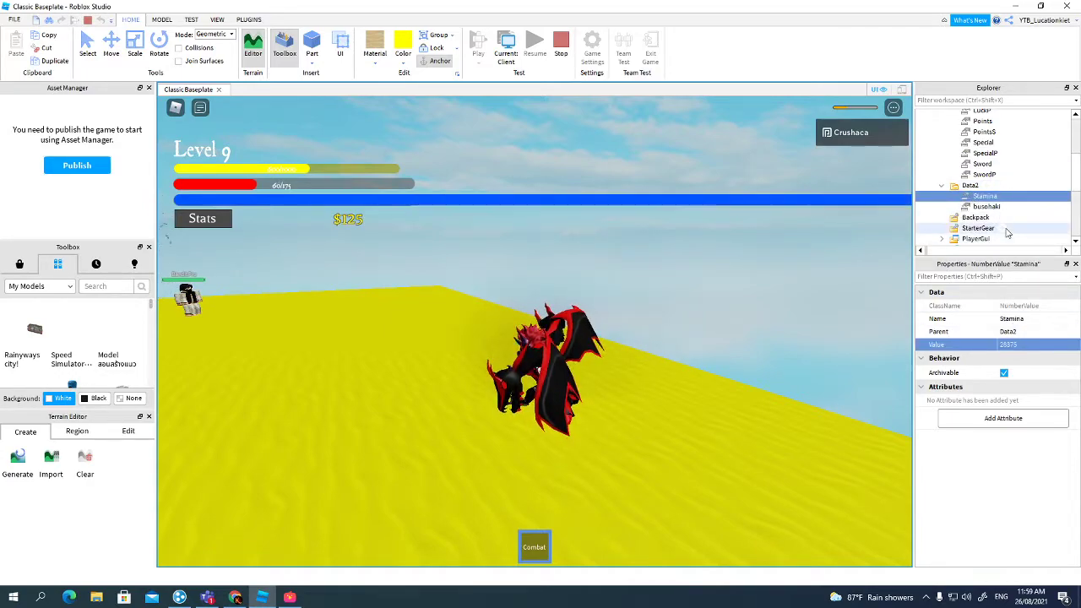
- Attack the bandits with the Combat tool to test the new stamina, and stop the playtest
{"action": "right_click_drag", "start_coordinate": [685, 273], "coordinate": [676, 271]}
{"action": "left_click", "coordinate": [676, 271]}
{"action": "scroll", "coordinate": [295, 152], "scroll_direction": "up", "scroll_amount": 5}
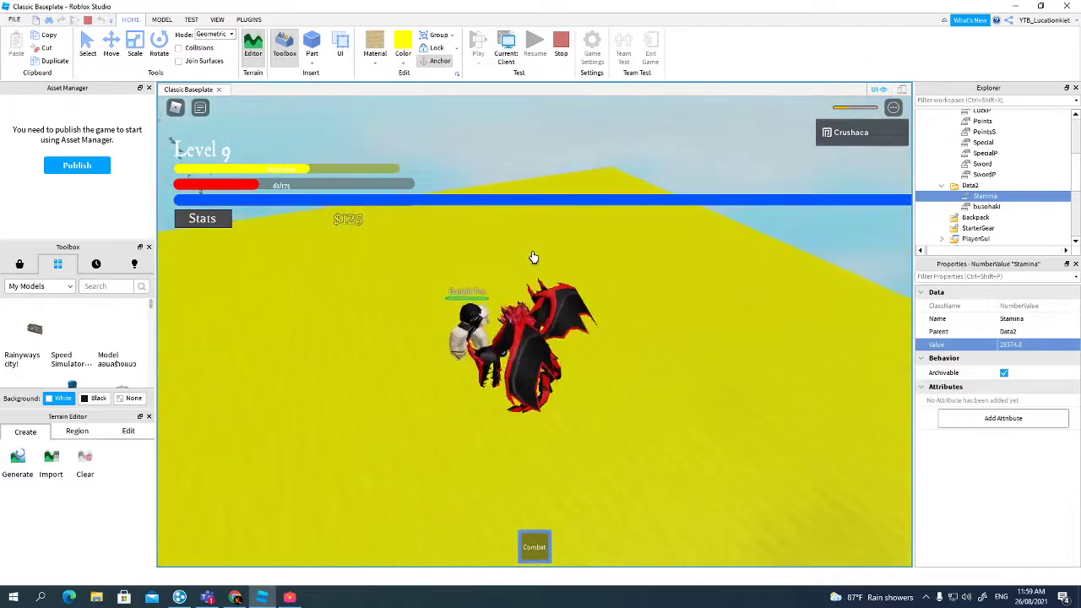
{"action": "left_click", "coordinate": [531, 259]}
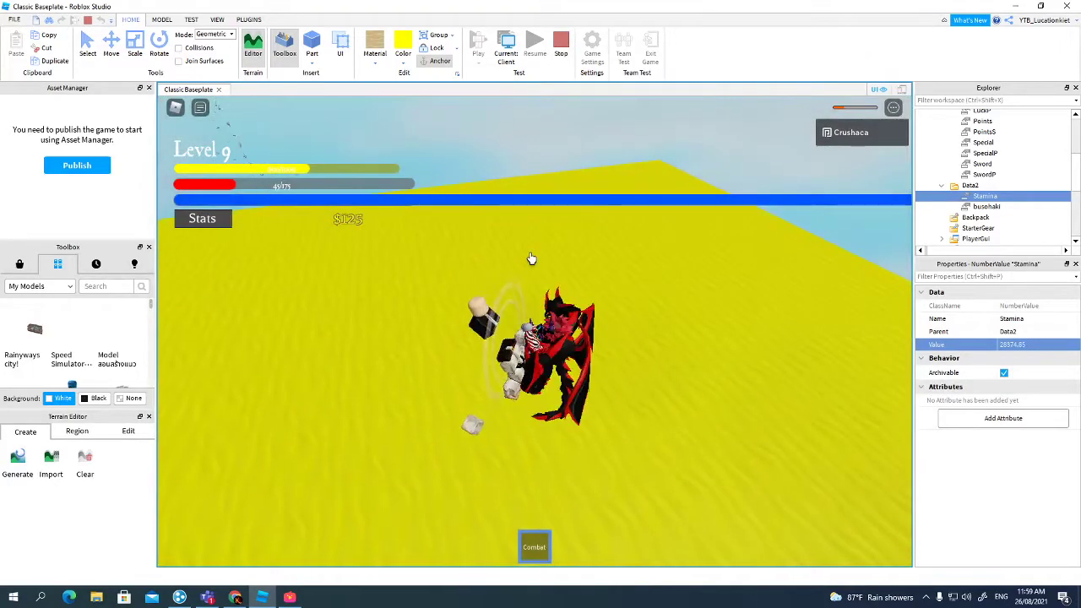
{"action": "key", "text": "w"}
{"action": "right_click_drag", "start_coordinate": [532, 258], "coordinate": [534, 257]}
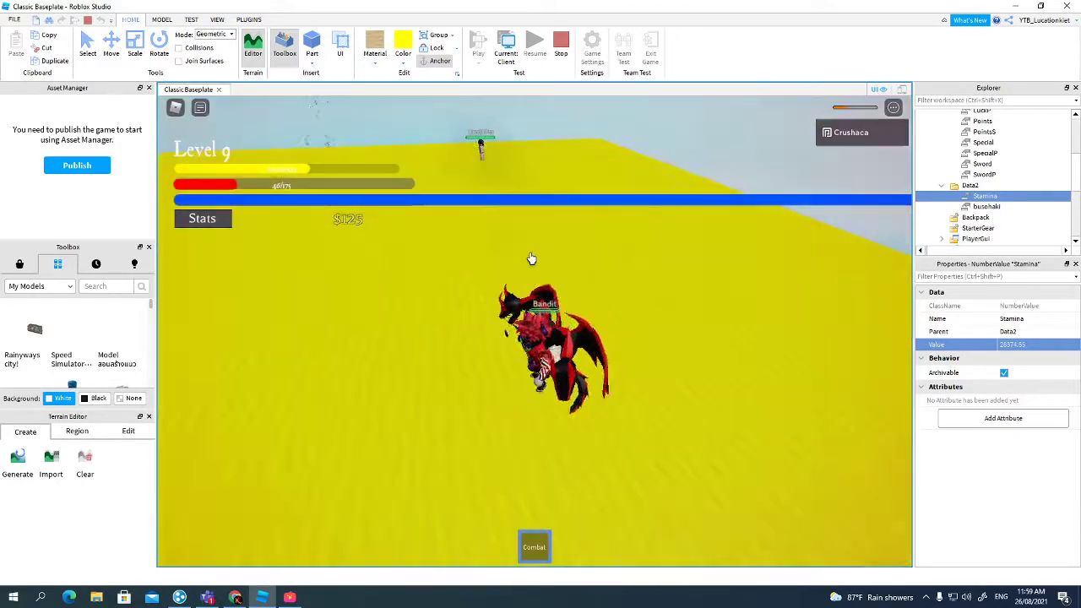
{"action": "right_click_drag", "start_coordinate": [531, 258], "coordinate": [548, 250]}
{"action": "left_click", "coordinate": [561, 42]}
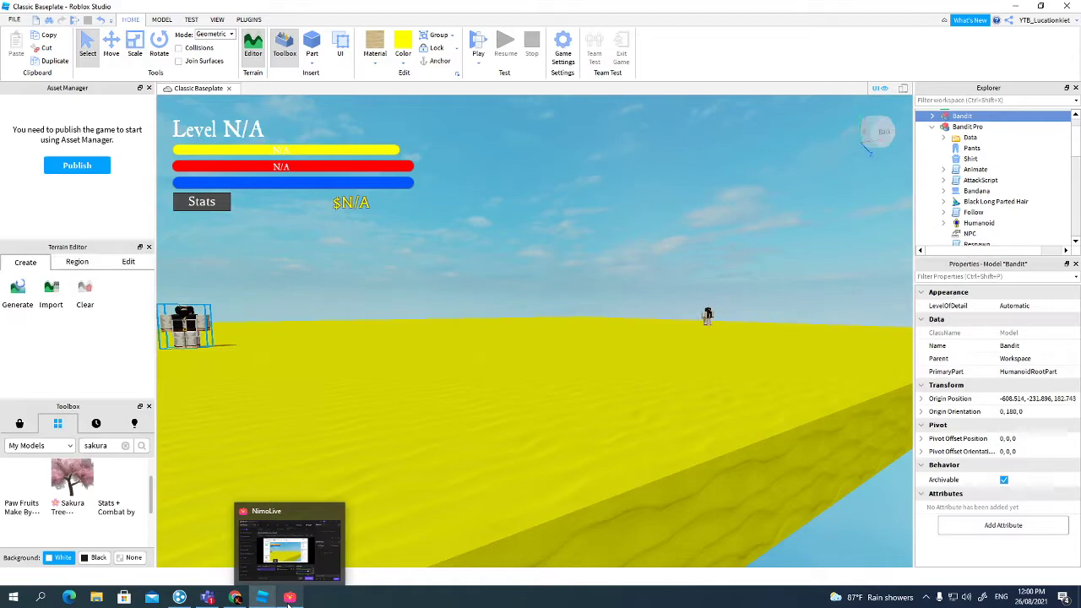
{"action": "left_click", "coordinate": [294, 600]}
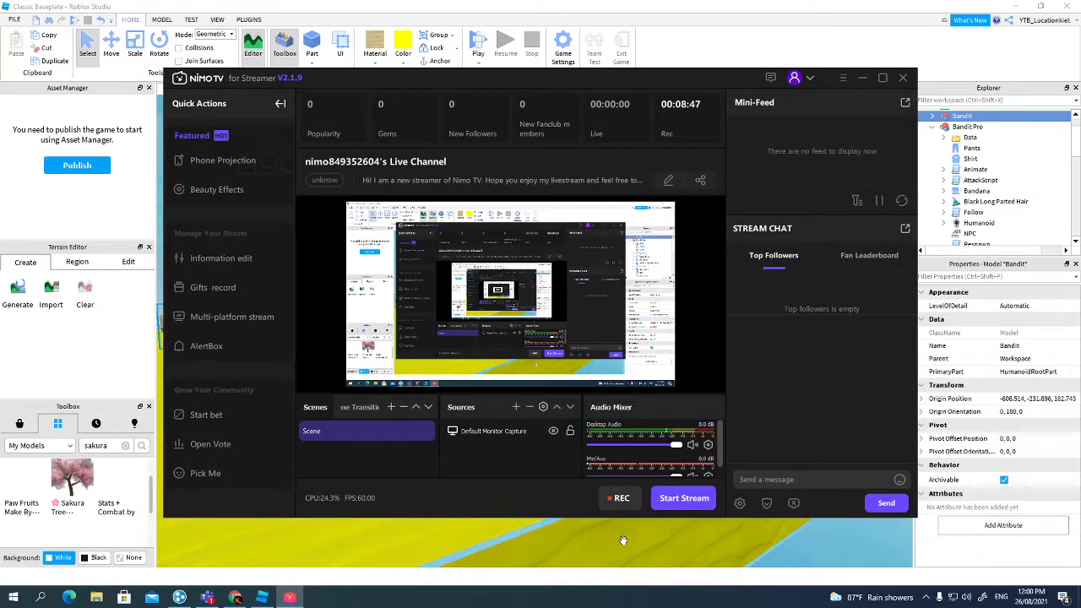
{"action": "left_click", "coordinate": [625, 527]}
- Publish the place to Roblox under the name CON CAI NIT, with Me as the creator
{"action": "left_click", "coordinate": [558, 44]}
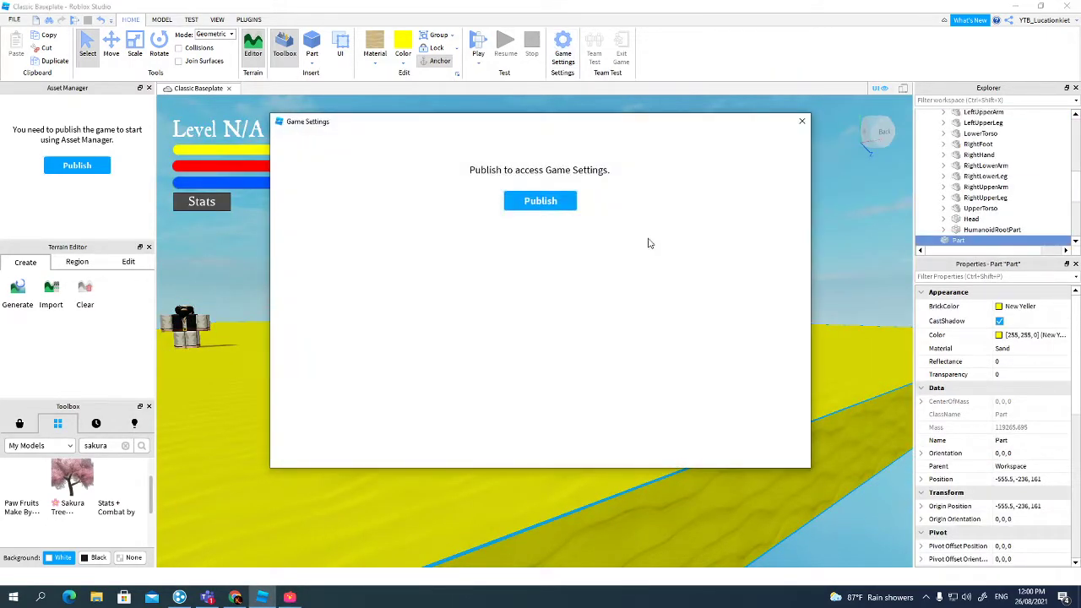
{"action": "left_click", "coordinate": [554, 207]}
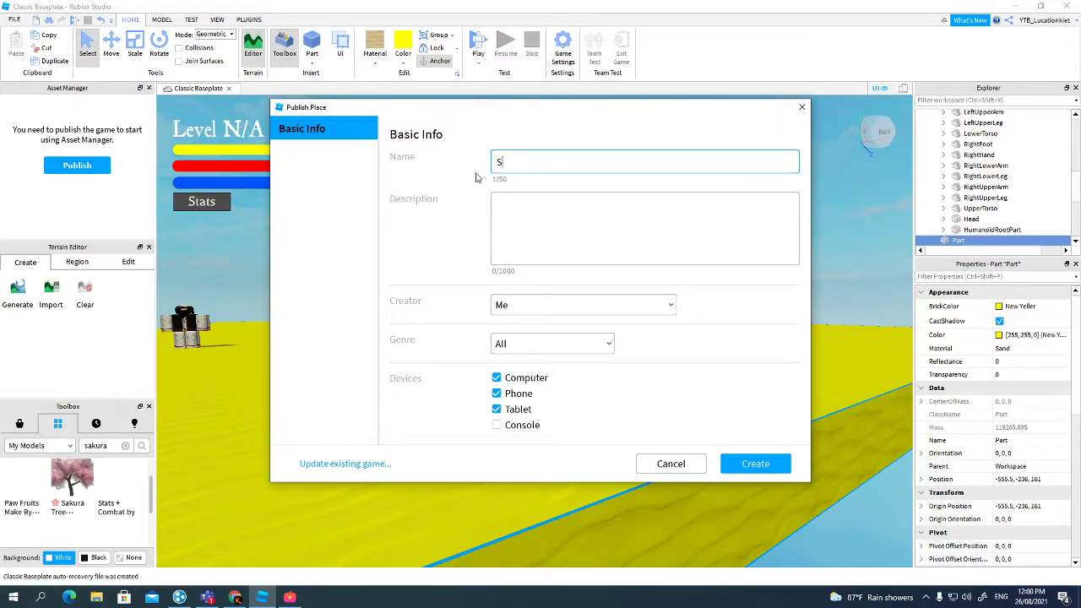
{"action": "key", "text": "BackSpace"}
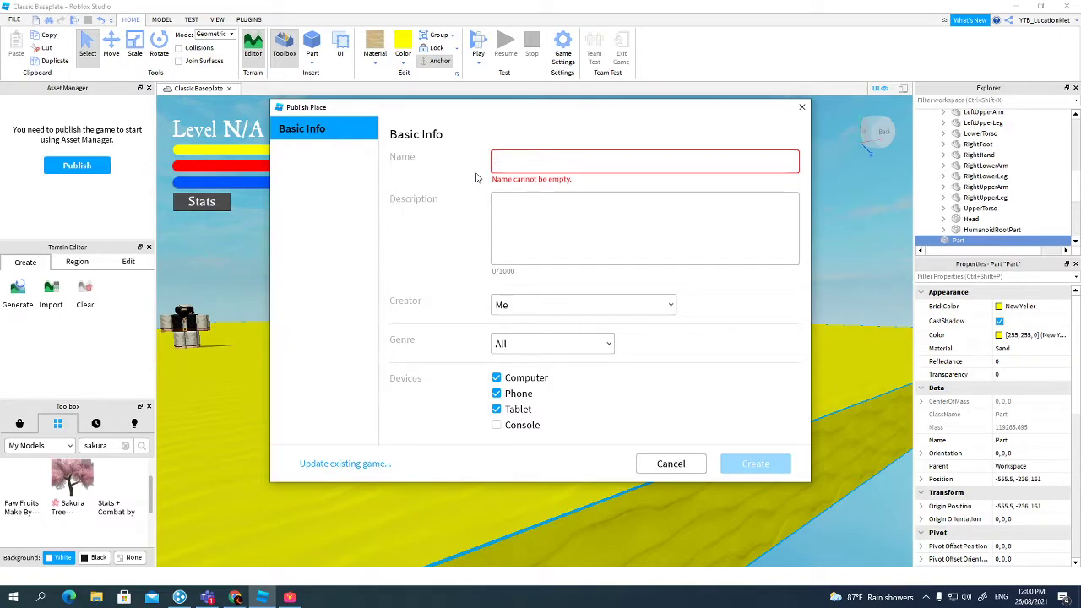
{"action": "type", "text": "CON CAI NIT"}
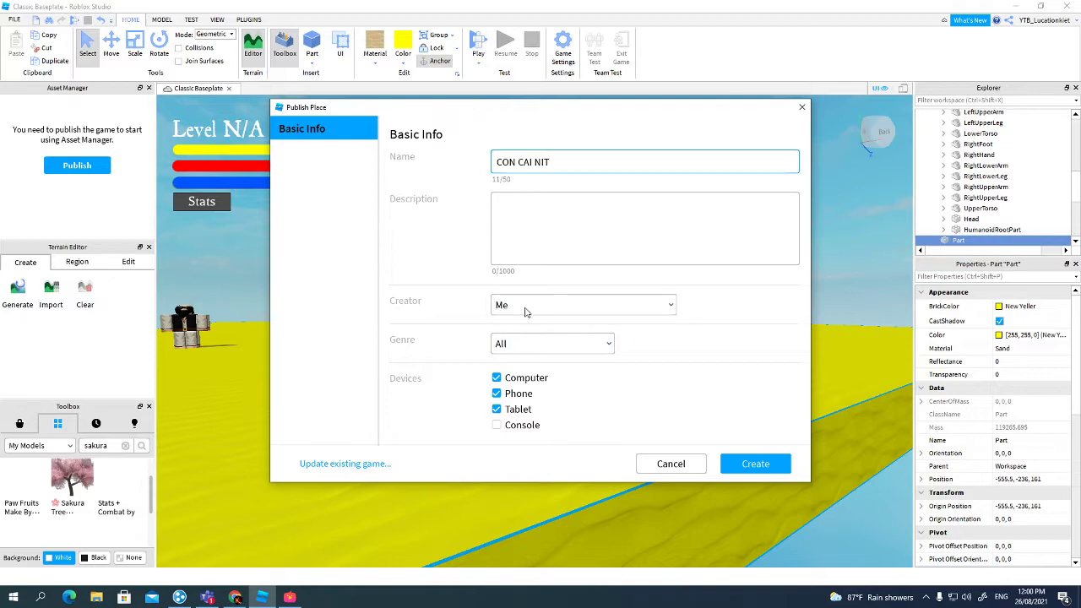
{"action": "left_click", "coordinate": [517, 220]}
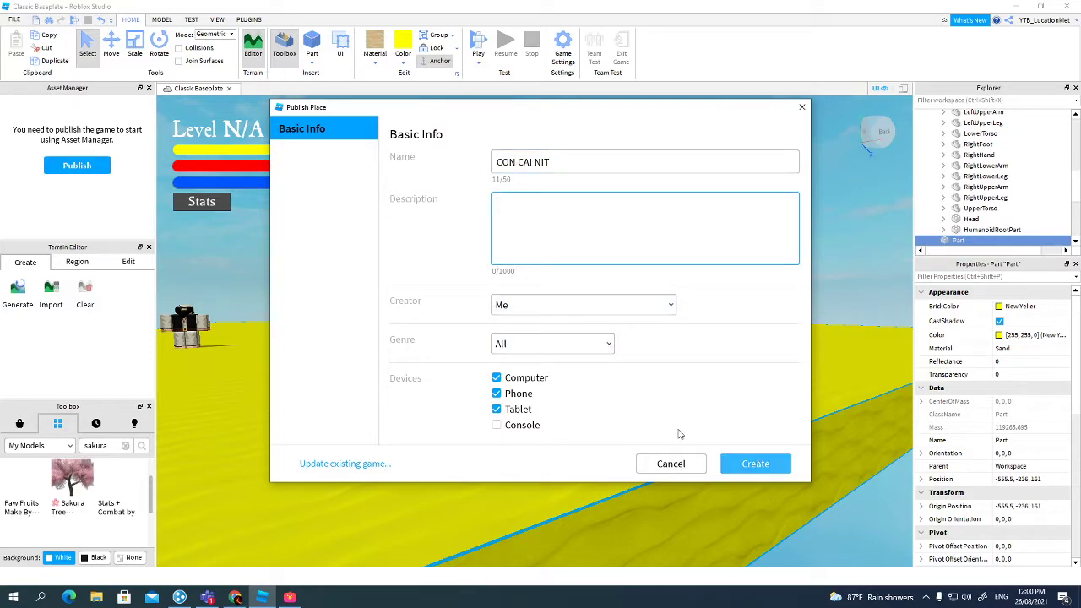
{"action": "left_click", "coordinate": [755, 464]}
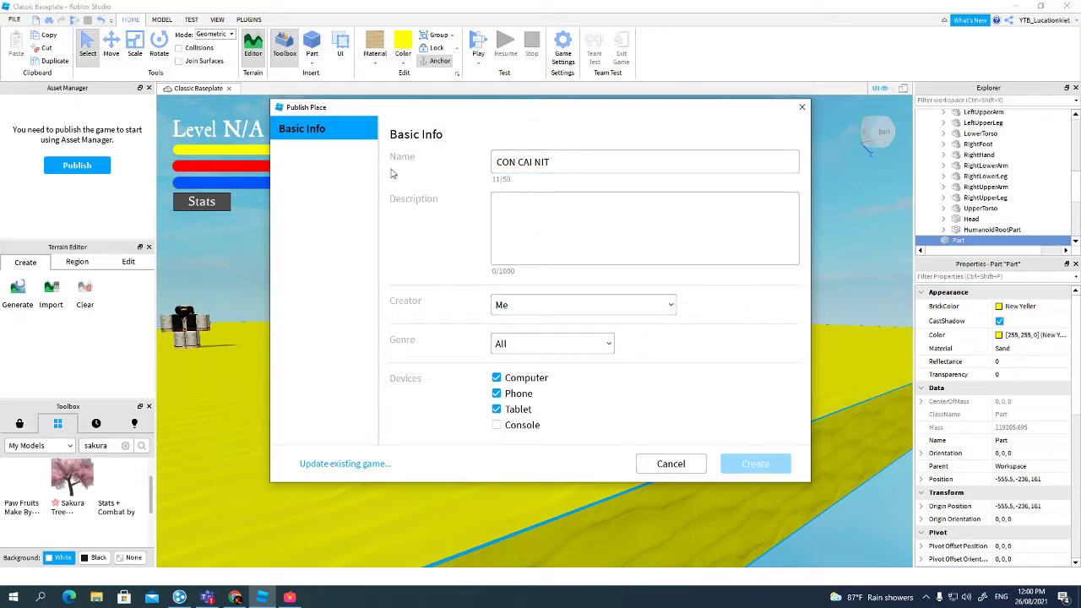
{"action": "left_click", "coordinate": [556, 309]}
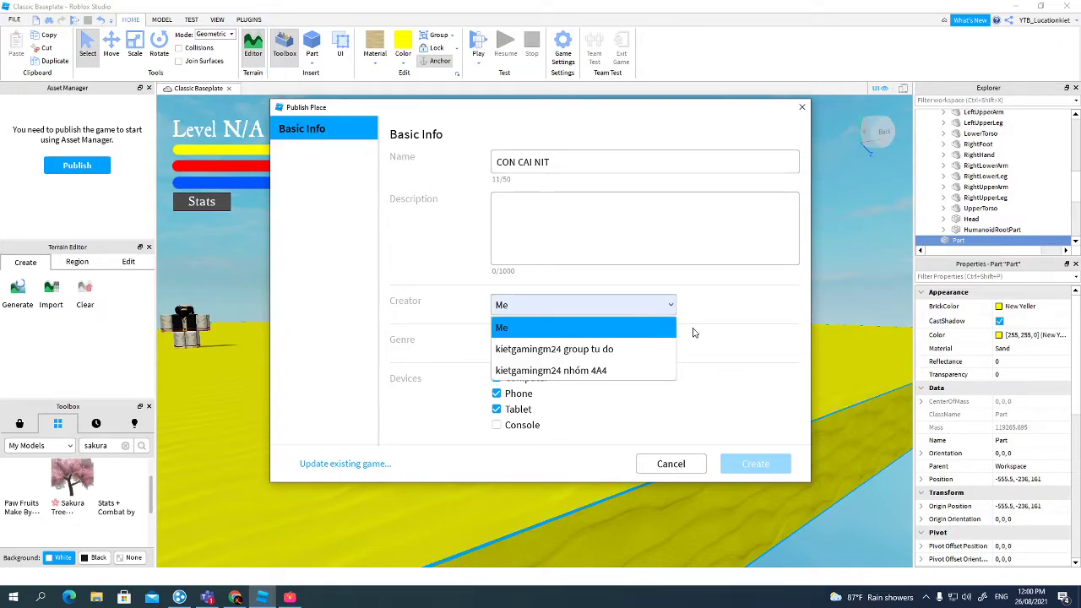
{"action": "left_click", "coordinate": [665, 310]}
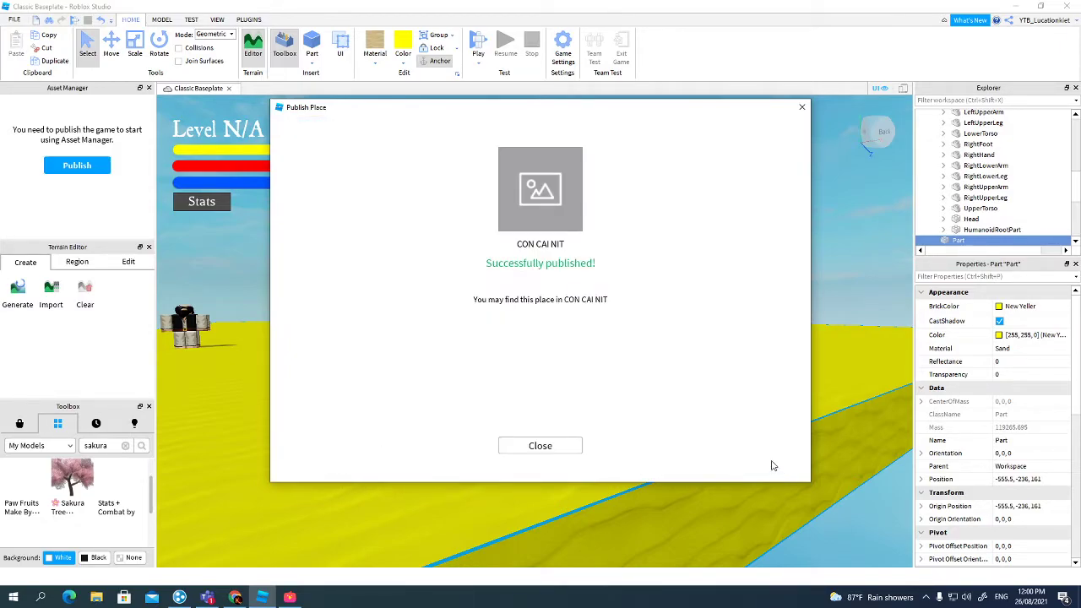
{"action": "left_click", "coordinate": [540, 446]}
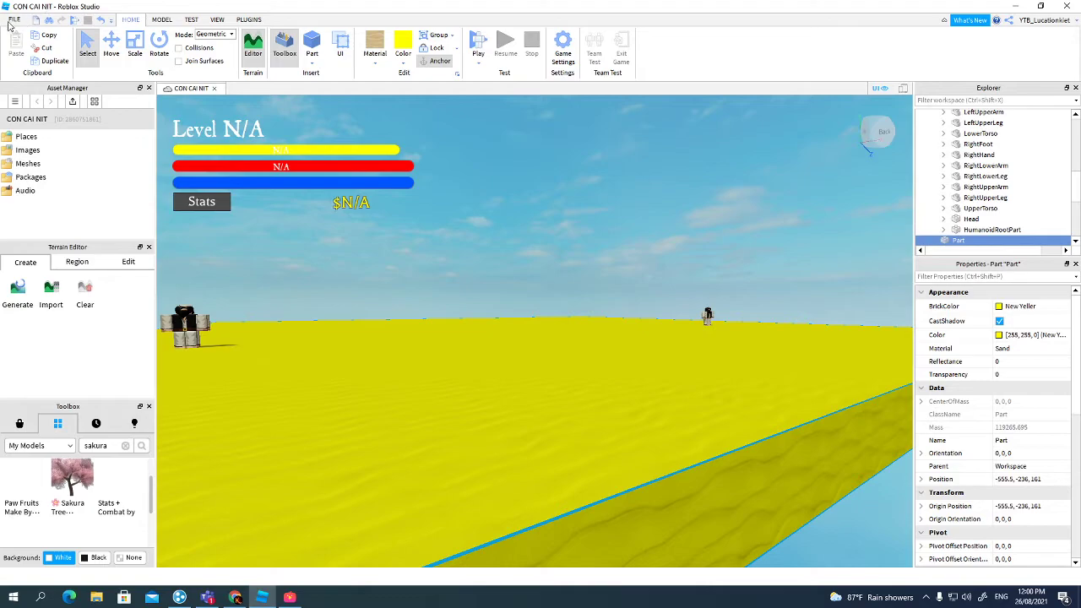
- Publish the CON CAI NIT place to Roblox once more and close Roblox Studio
{"action": "left_click", "coordinate": [13, 19]}
{"action": "left_click", "coordinate": [52, 143]}
{"action": "left_click", "coordinate": [14, 19]}
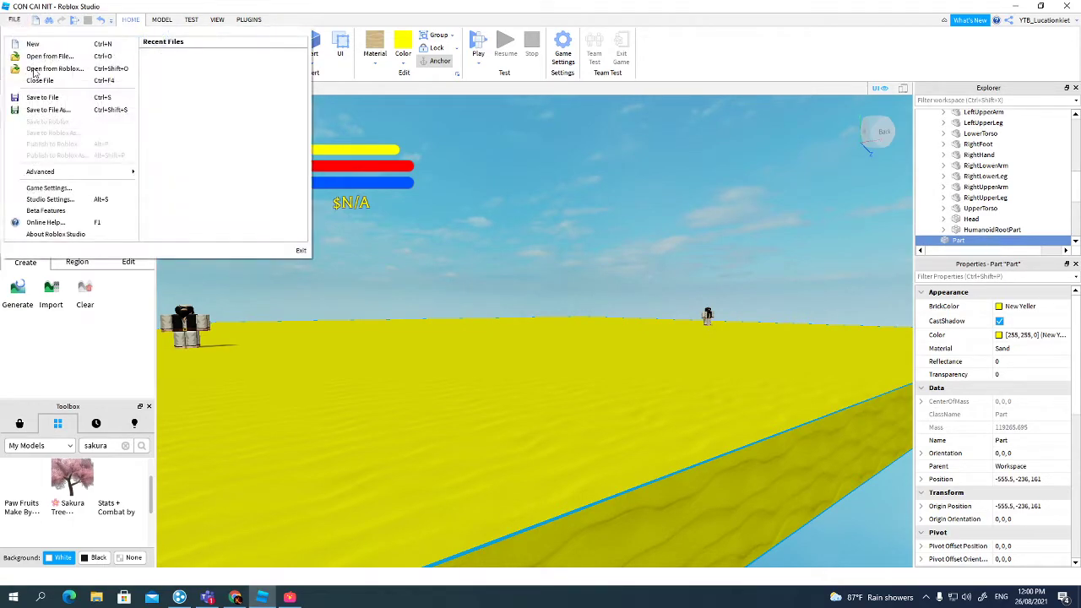
{"action": "left_click", "coordinate": [46, 150]}
{"action": "left_click", "coordinate": [634, 311]}
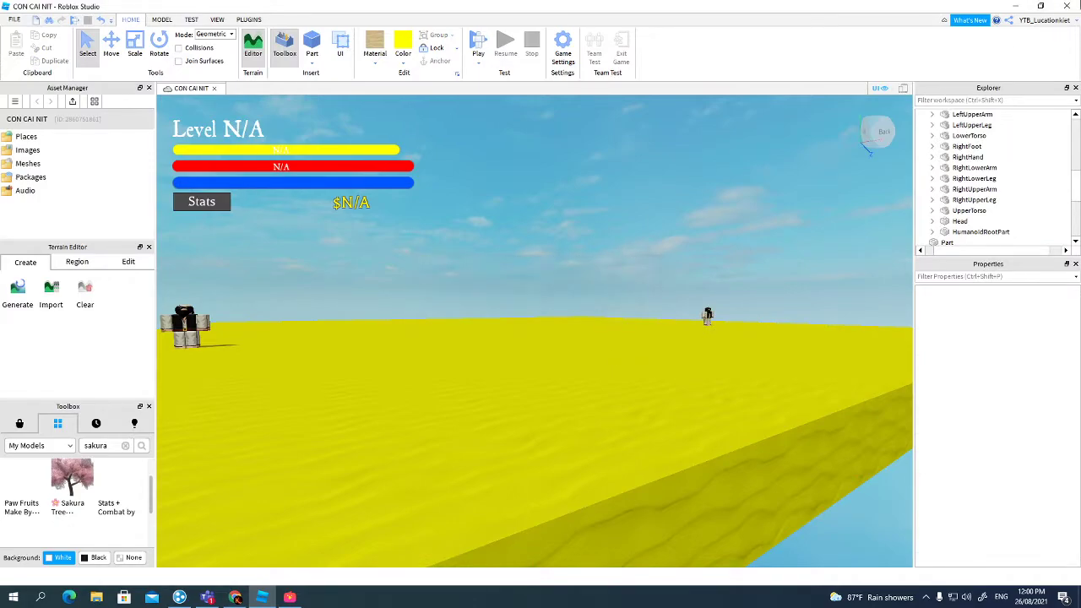
{"action": "left_click", "coordinate": [1067, 6]}
{"action": "left_click", "coordinate": [633, 309]}
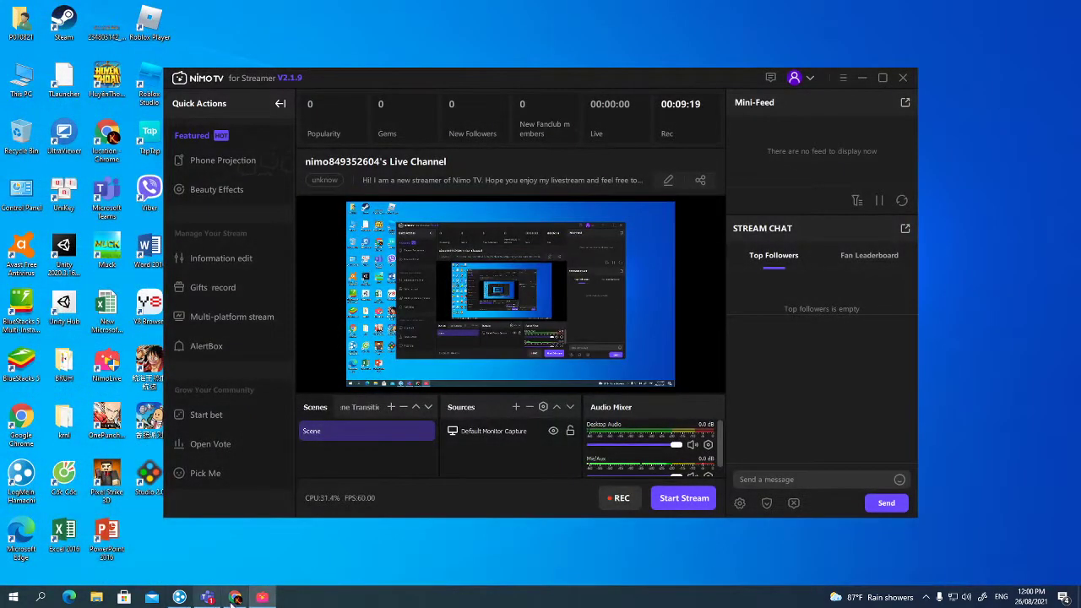
- Switch to Chrome, set the CON CAI NIT experience's privacy to Public in its basic settings, and return to the experiences list
{"action": "left_click", "coordinate": [233, 599]}
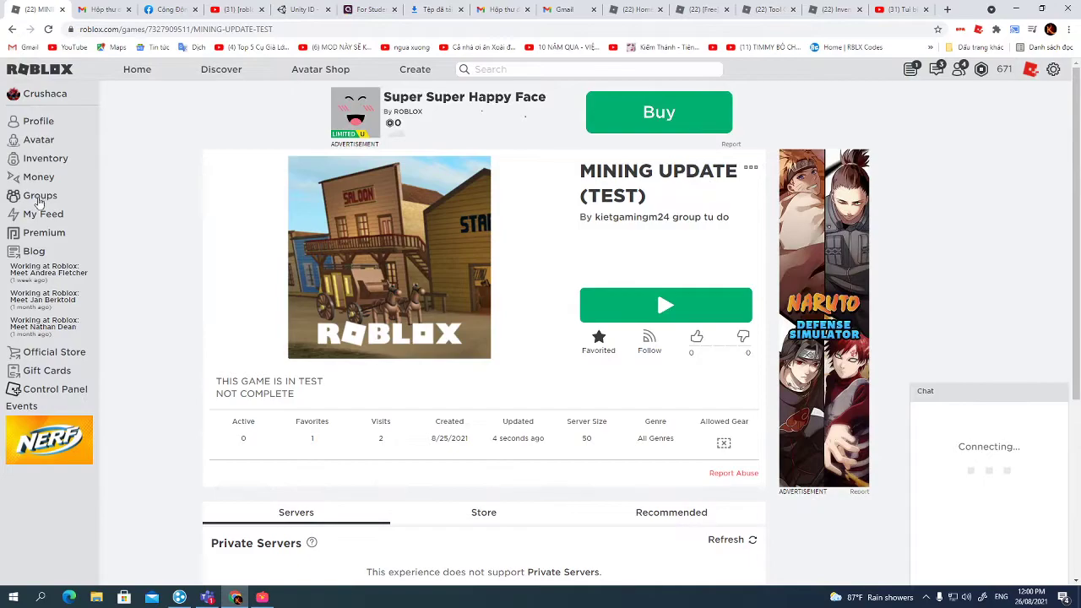
{"action": "left_click", "coordinate": [410, 69]}
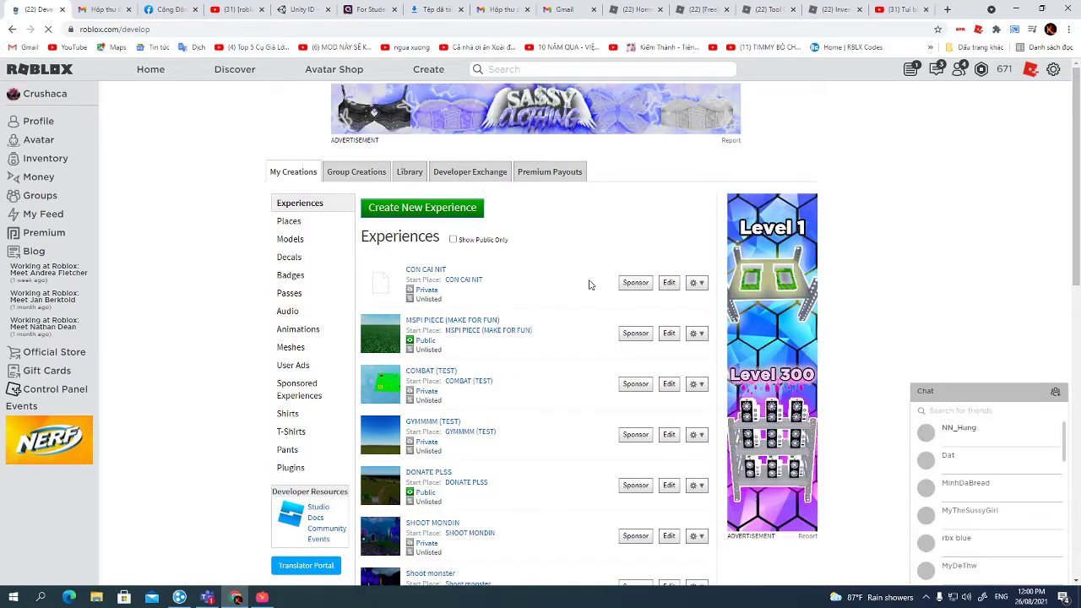
{"action": "left_click", "coordinate": [695, 284]}
{"action": "left_click", "coordinate": [667, 307]}
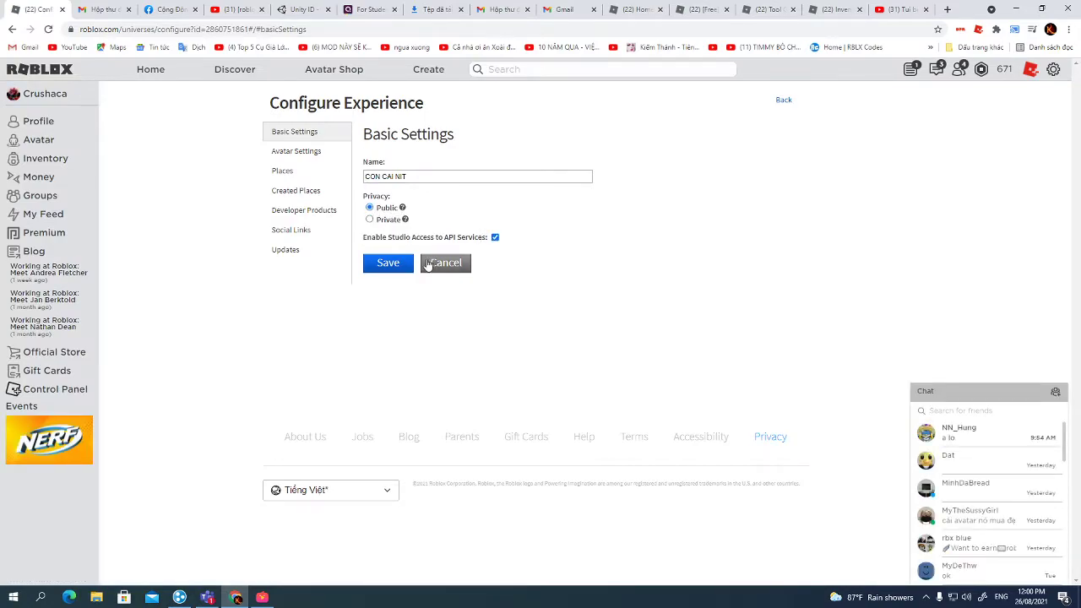
{"action": "left_click", "coordinate": [403, 264]}
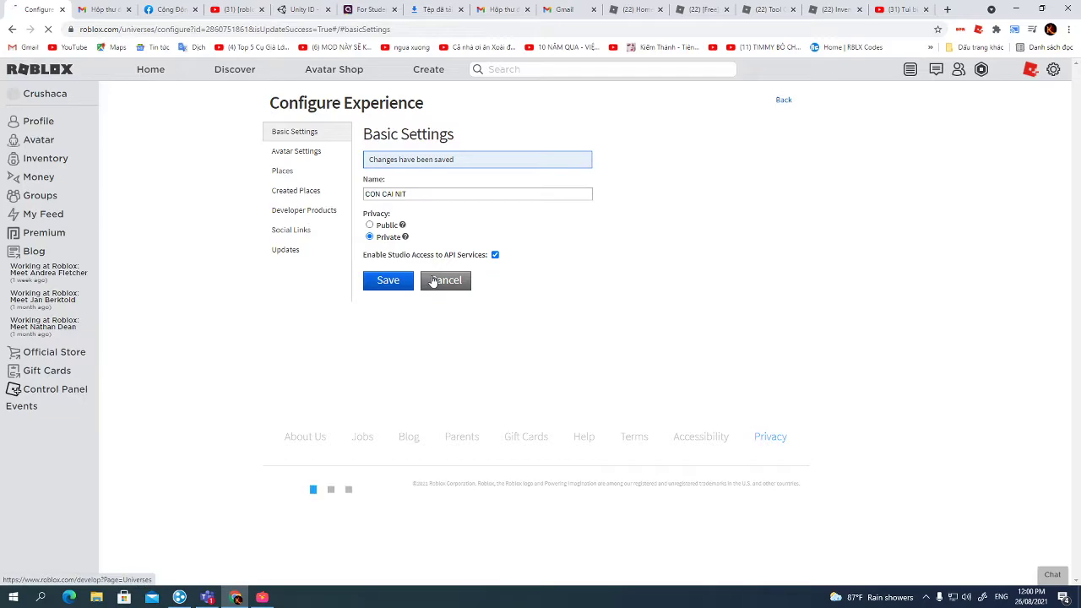
{"action": "left_click", "coordinate": [432, 280]}
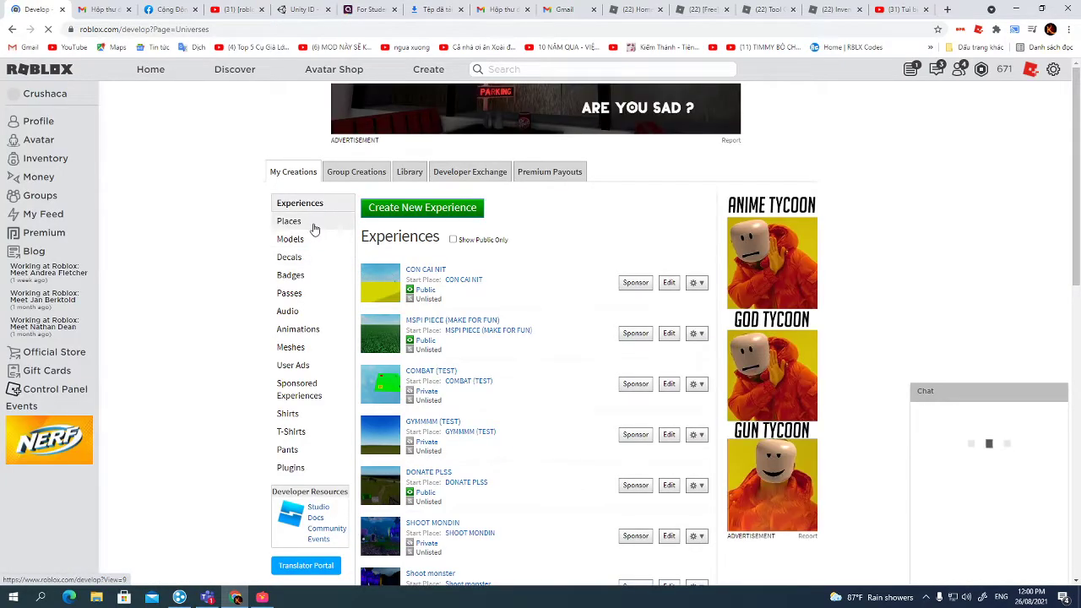
- Open the CON CAI NIT game page from the list of created places and start playing it
{"action": "left_click", "coordinate": [305, 219]}
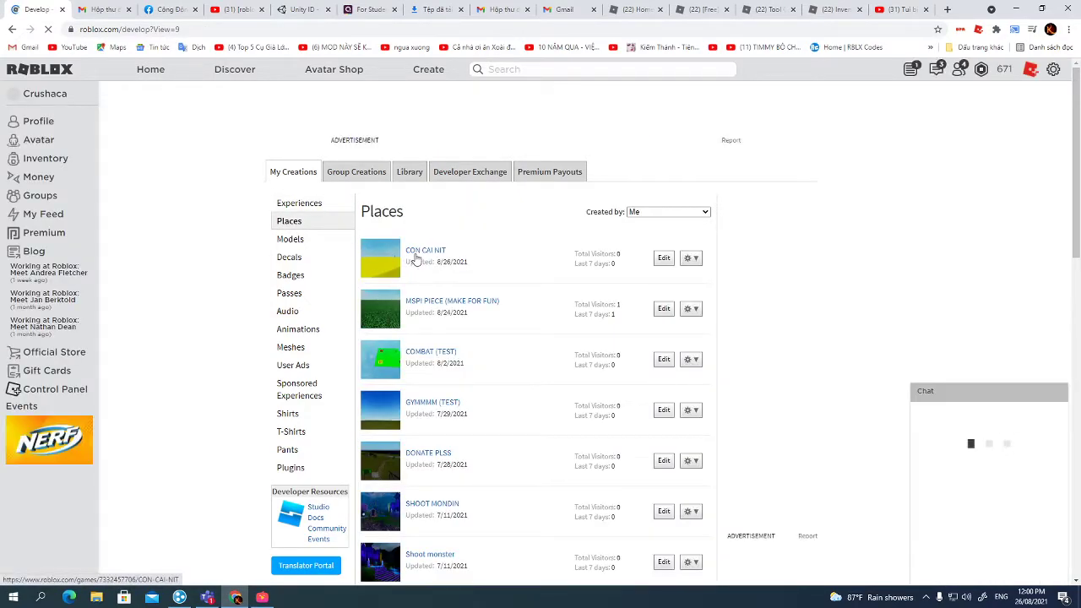
{"action": "left_click", "coordinate": [415, 255]}
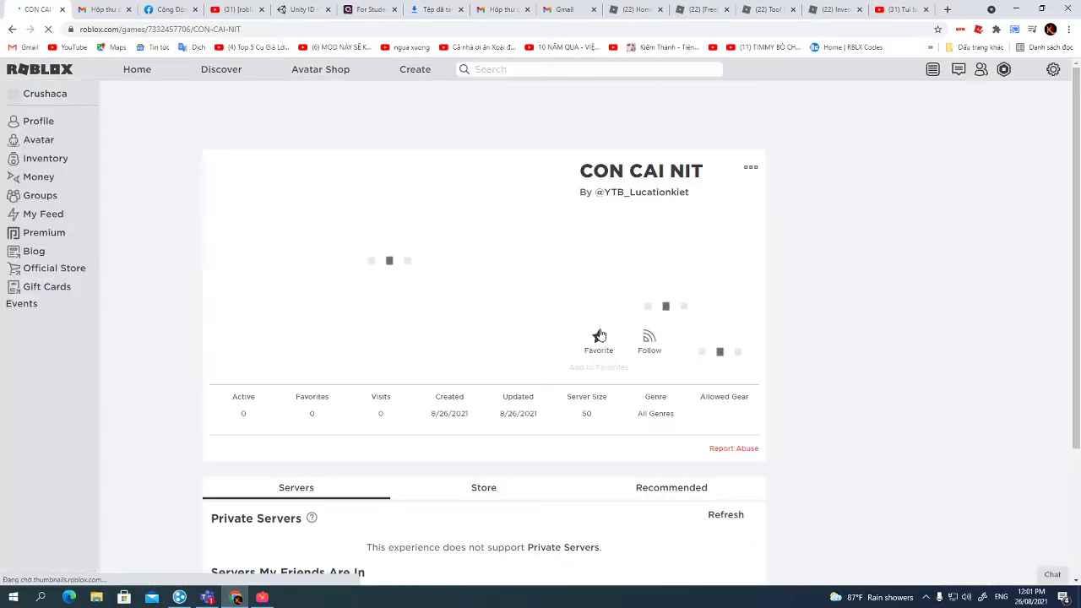
{"action": "left_click", "coordinate": [636, 318]}
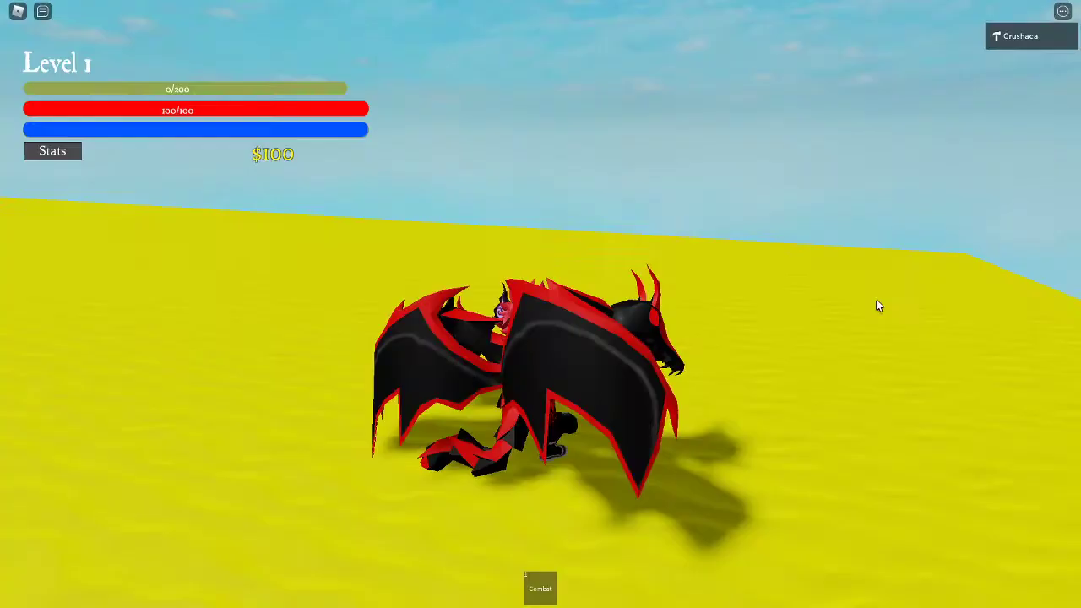
- Equip the Combat tool in the published game and throw repeated punches to test the attack
{"action": "key", "text": "1"}
{"action": "right_click_drag", "start_coordinate": [873, 309], "coordinate": [871, 309]}
{"action": "left_click", "coordinate": [874, 309]}
{"action": "key", "text": "s"}
{"action": "left_click", "coordinate": [873, 309]}
{"action": "left_click", "coordinate": [872, 309]}
{"action": "left_click", "coordinate": [873, 310]}
{"action": "left_click", "coordinate": [873, 309]}
{"action": "left_click", "coordinate": [872, 309]}
{"action": "left_click", "coordinate": [872, 309]}
{"action": "left_click", "coordinate": [872, 309]}
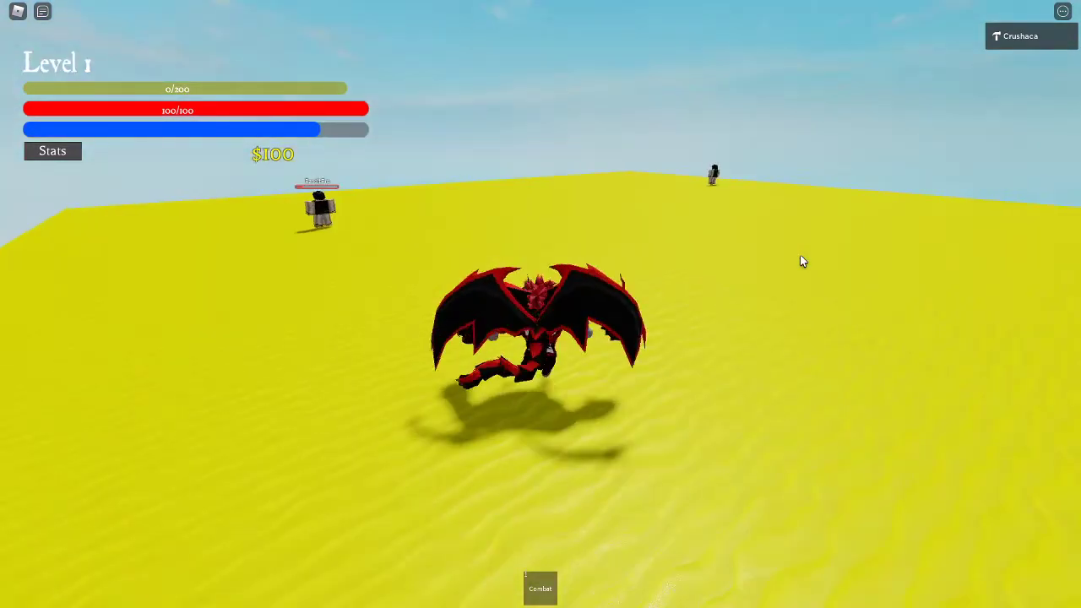
- Equip the Combat tool again and attack the Bandit Pro enemy until it is defeated
{"action": "key", "text": "1"}
{"action": "right_click_drag", "start_coordinate": [680, 242], "coordinate": [679, 243]}
{"action": "left_click", "coordinate": [678, 243]}
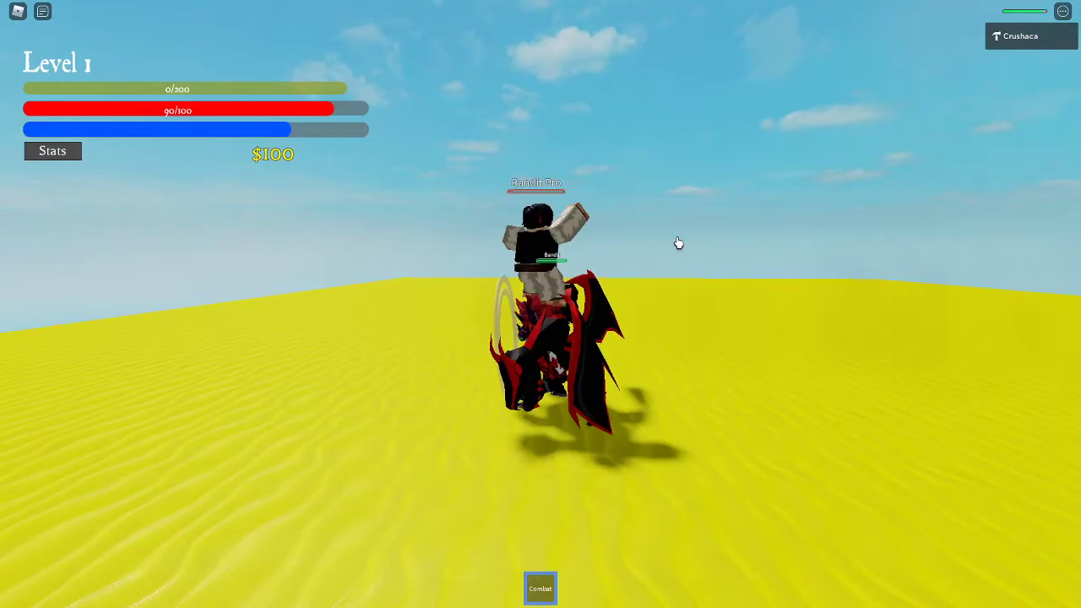
{"action": "left_click", "coordinate": [679, 243]}
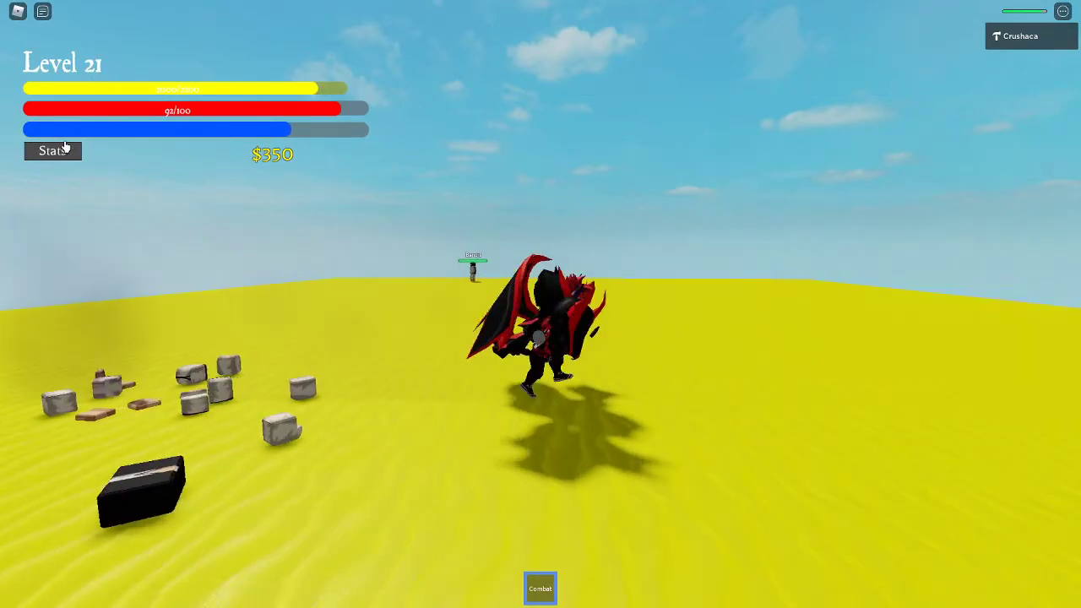